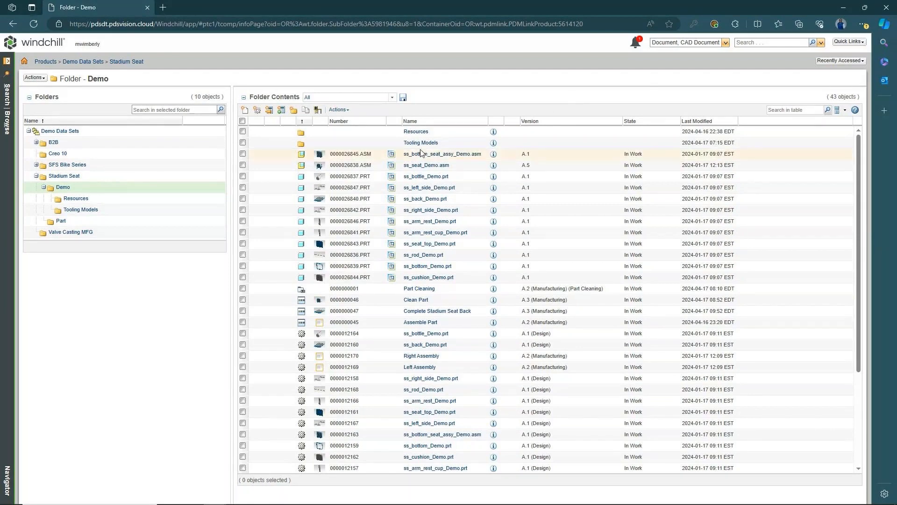
# - Review the Plant C and Plant B resources, returning each time to the Resources folder
pyautogui.click(418, 132)
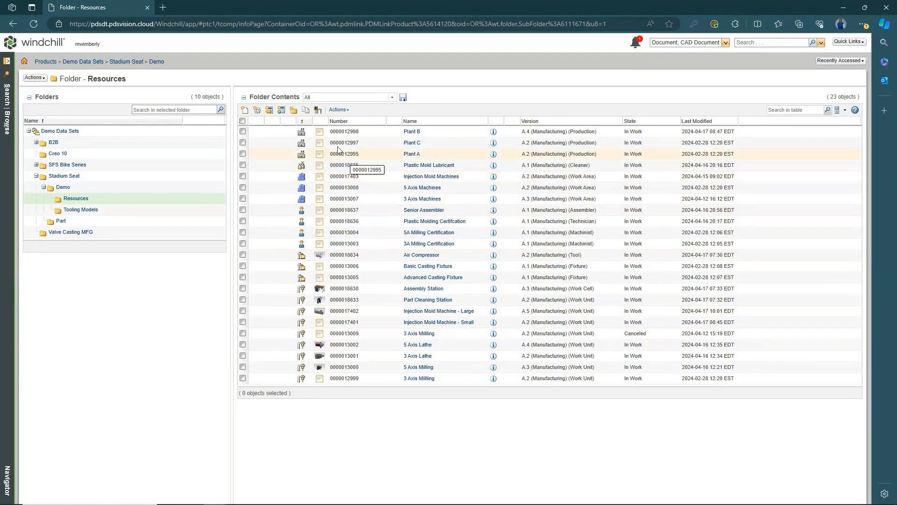
pyautogui.click(413, 144)
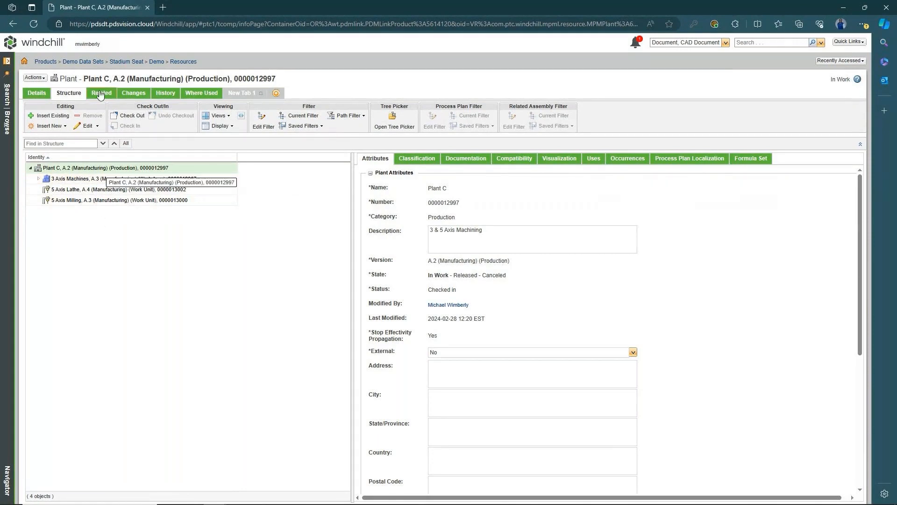
pyautogui.click(173, 63)
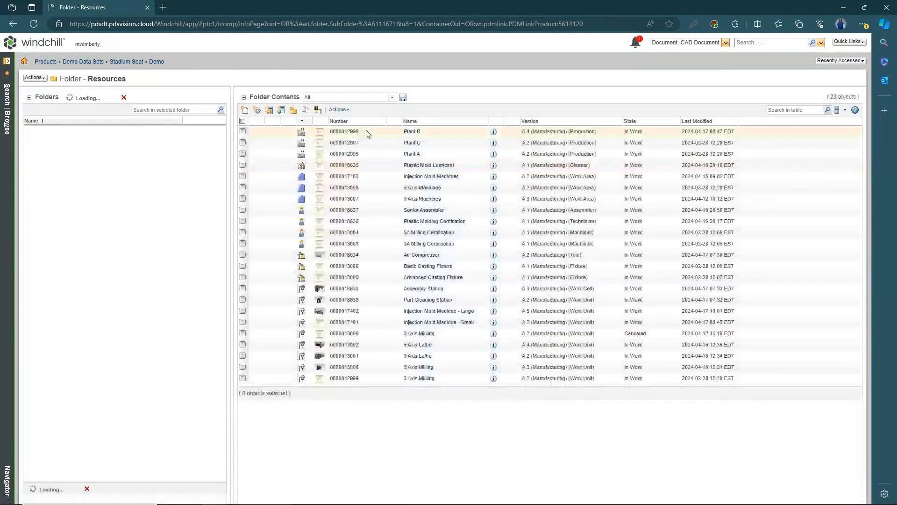
pyautogui.click(346, 132)
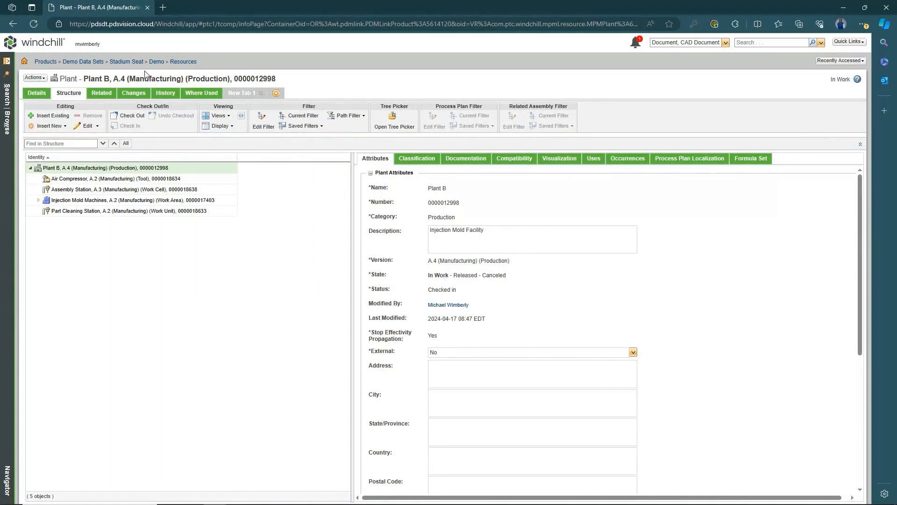
pyautogui.click(179, 61)
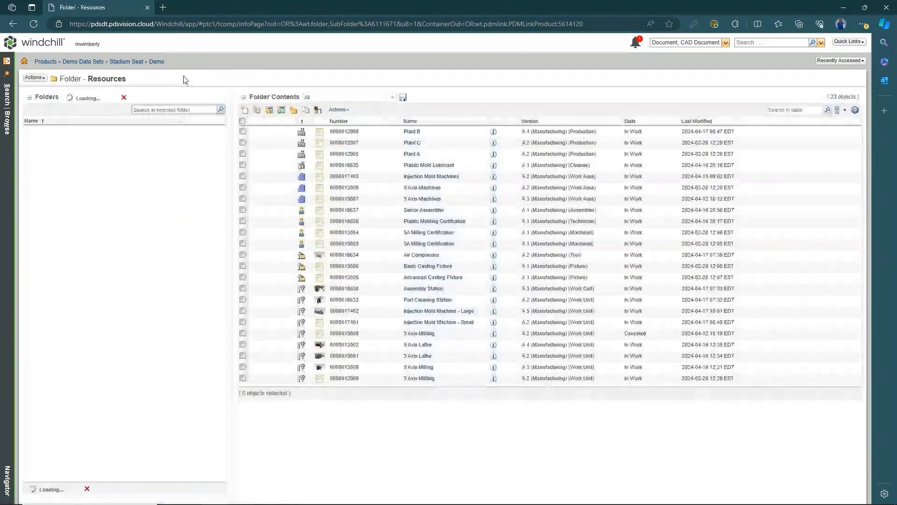
# - Inspect workstation.asm from Tooling Models and rotate its 3D preview, then return to the folder
pyautogui.click(80, 209)
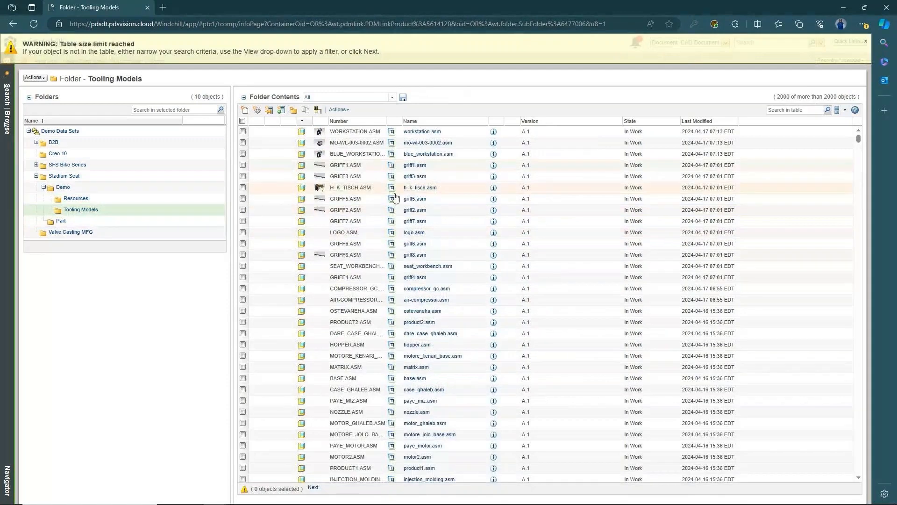
pyautogui.click(439, 132)
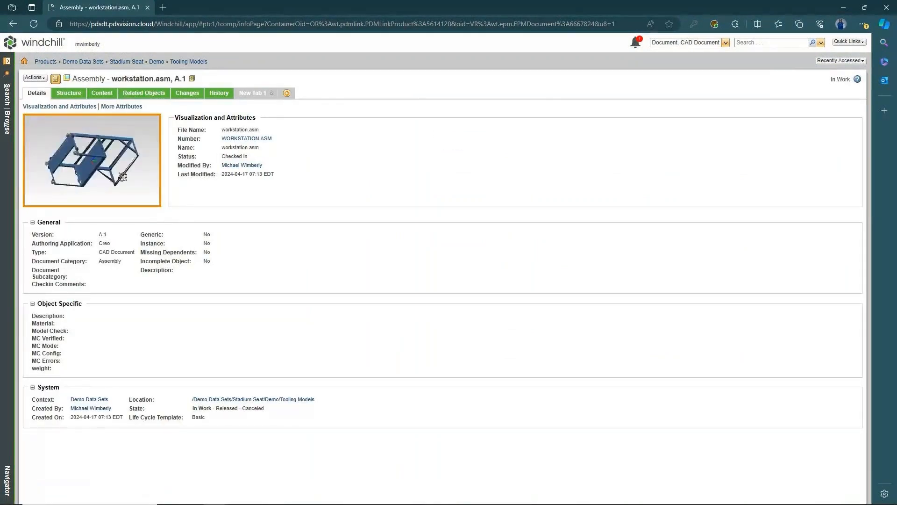
pyautogui.moveTo(122, 177); pyautogui.dragTo(68, 174)
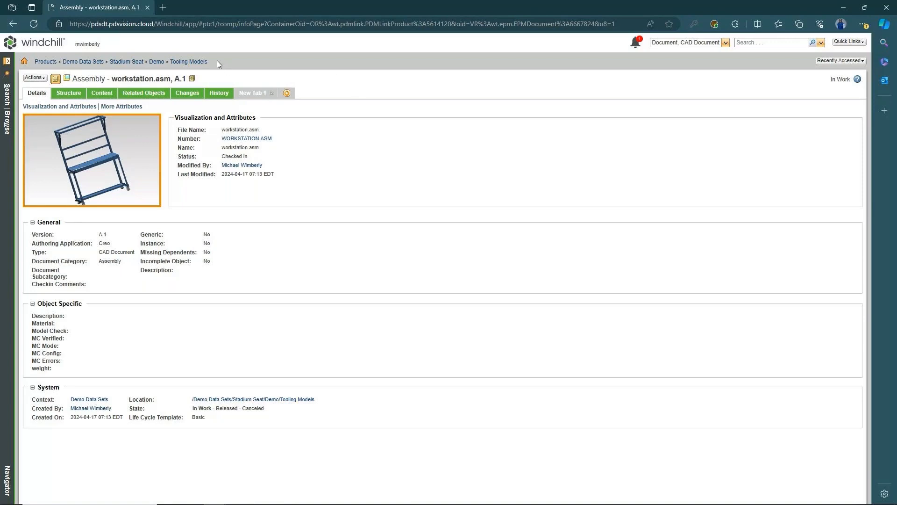
pyautogui.click(187, 62)
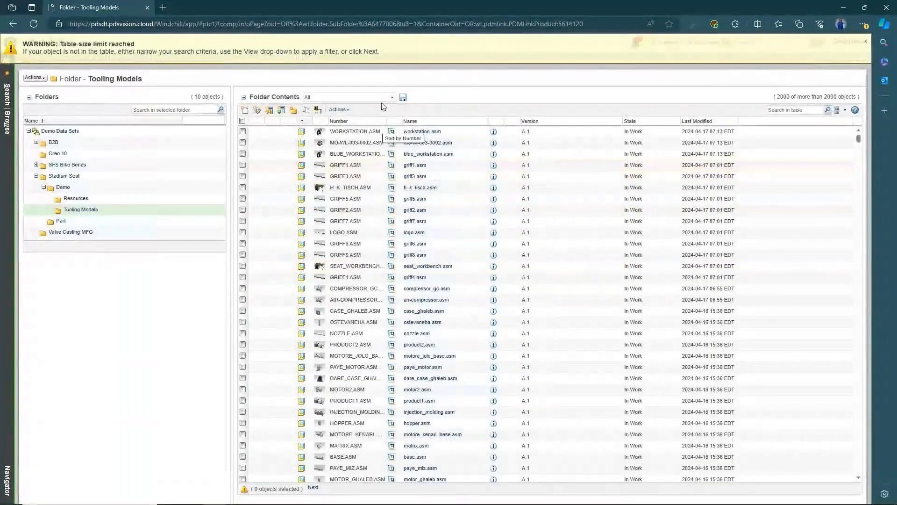
# - Switch the table to the Parts view and preview split1_3_.prt and st-hp-003-0003.prt
pyautogui.click(392, 97)
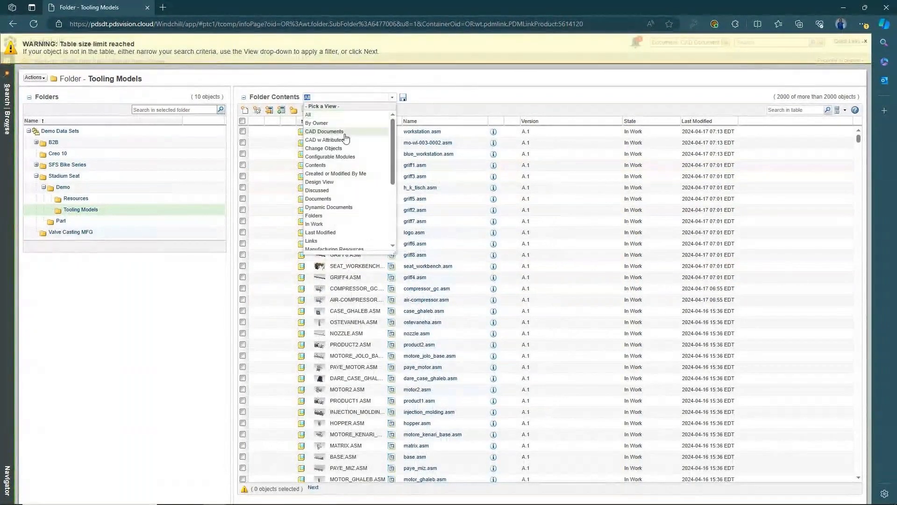
pyautogui.scroll(-2, 317, 220)
pyautogui.click(310, 234)
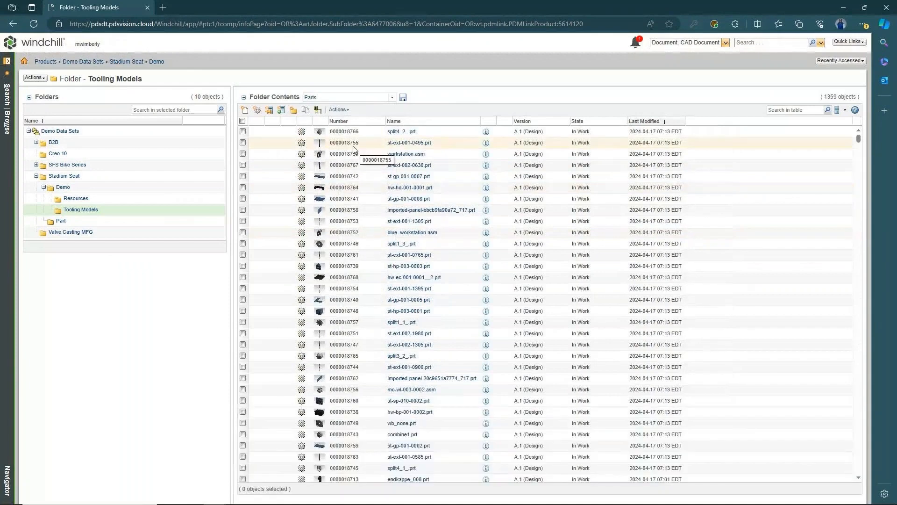
pyautogui.click(324, 132)
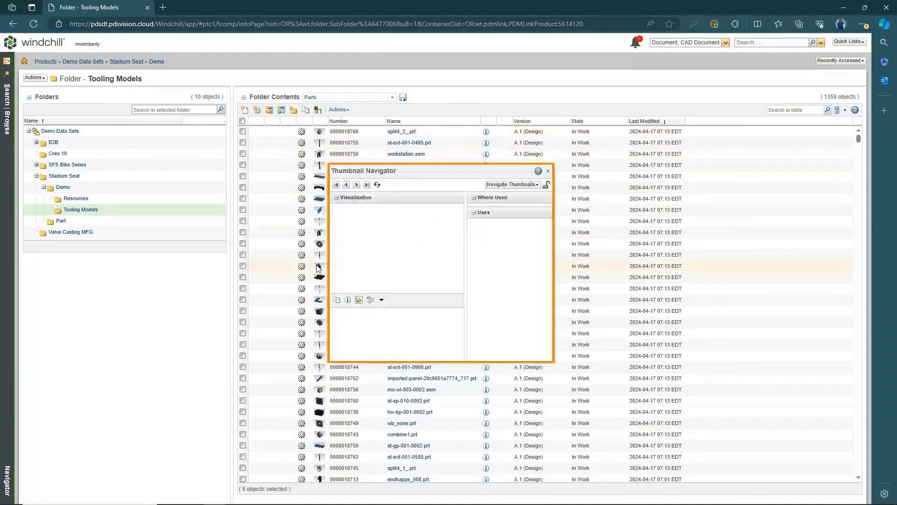
pyautogui.click(324, 246)
pyautogui.click(315, 288)
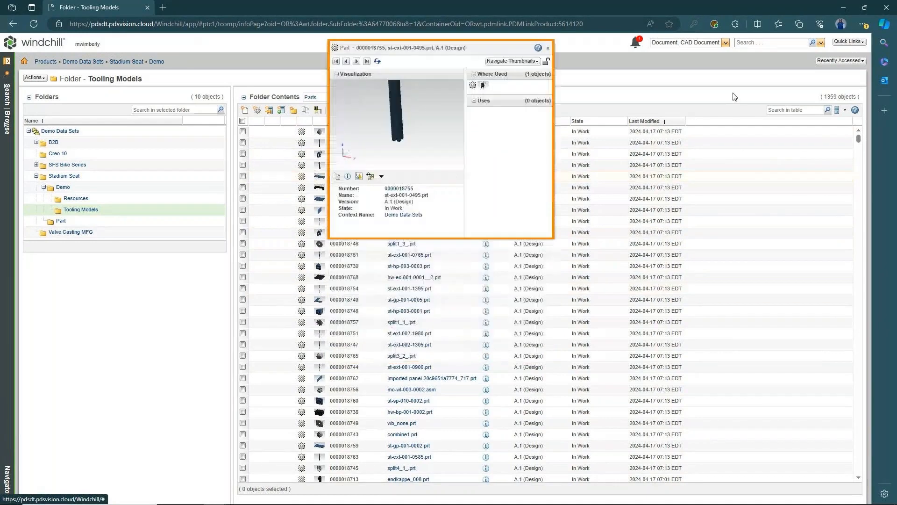
pyautogui.click(732, 93)
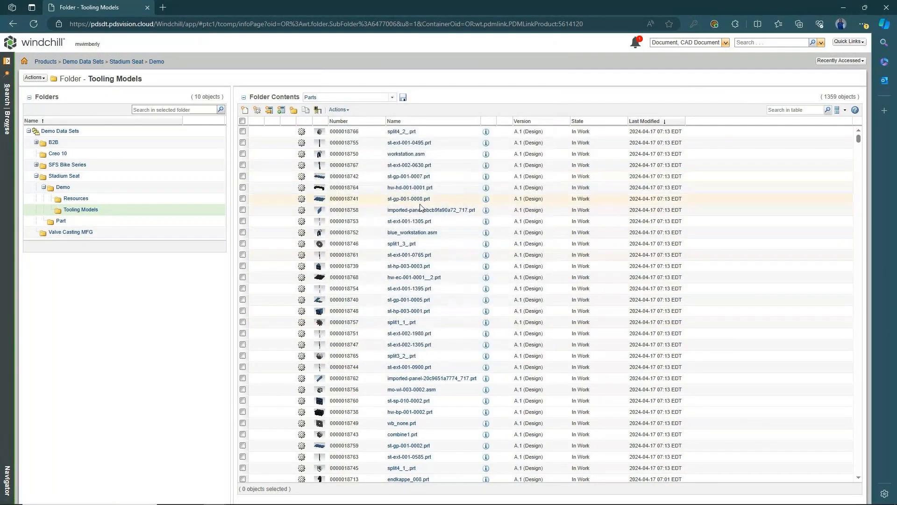
# - Filter the table by '.asm' and preview the workstation.asm and base.asm assemblies
pyautogui.click(812, 108)
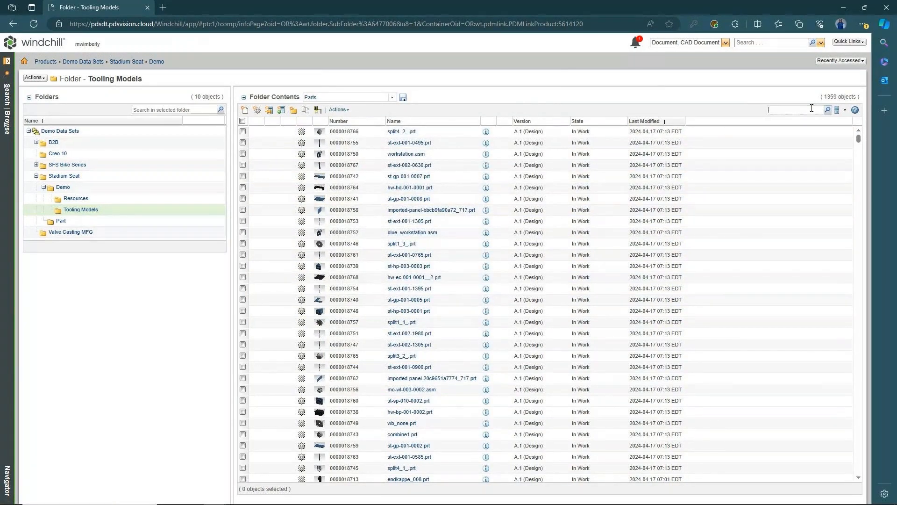
pyautogui.write('.asm')
pyautogui.press('Return')
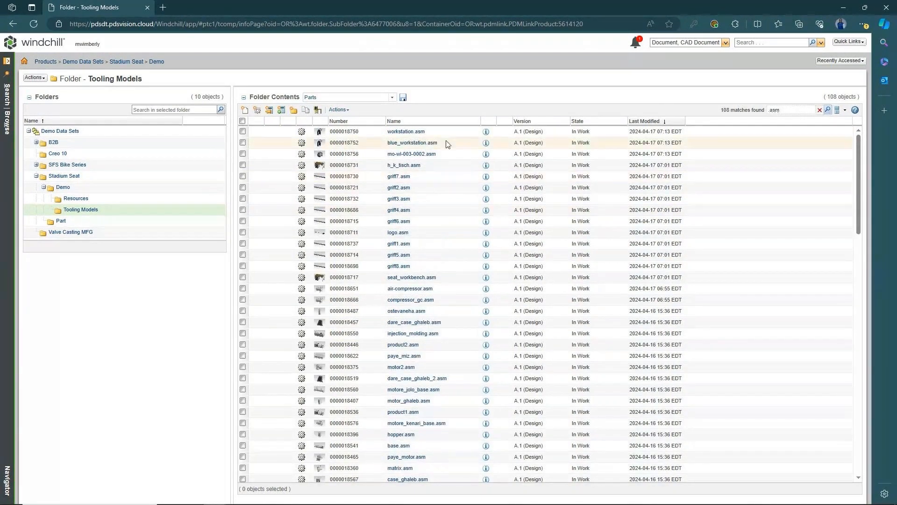
pyautogui.click(320, 134)
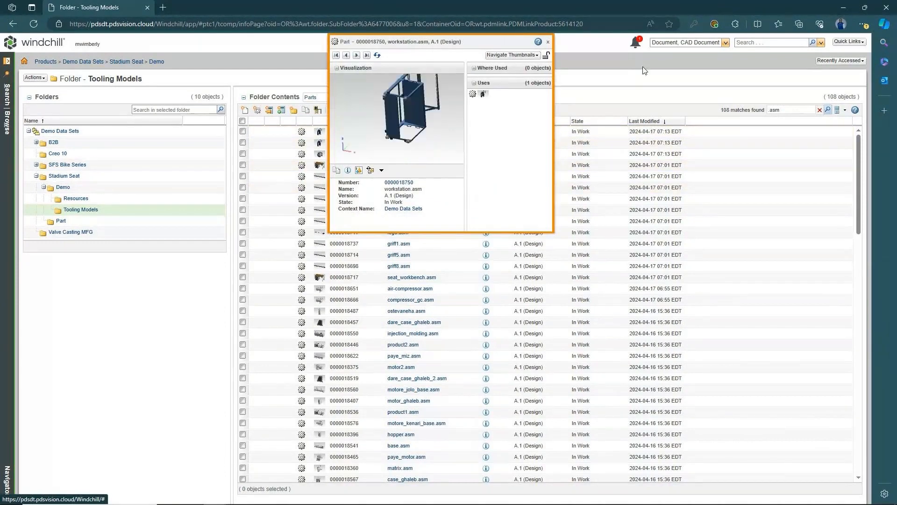
pyautogui.click(548, 42)
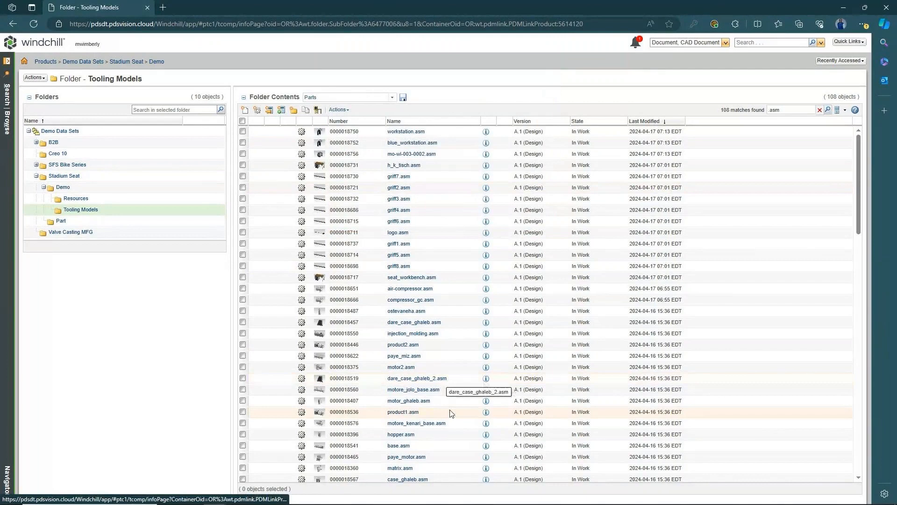
pyautogui.scroll(-3, 440, 431)
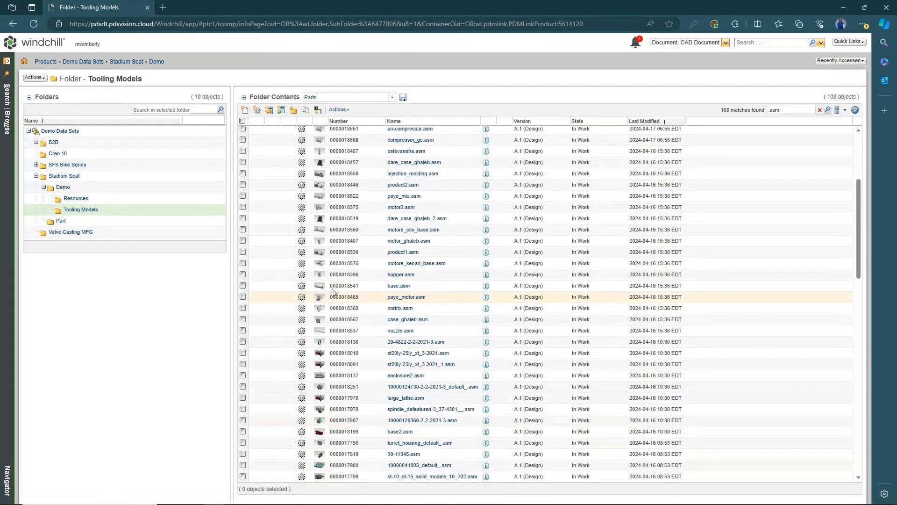
pyautogui.click(319, 287)
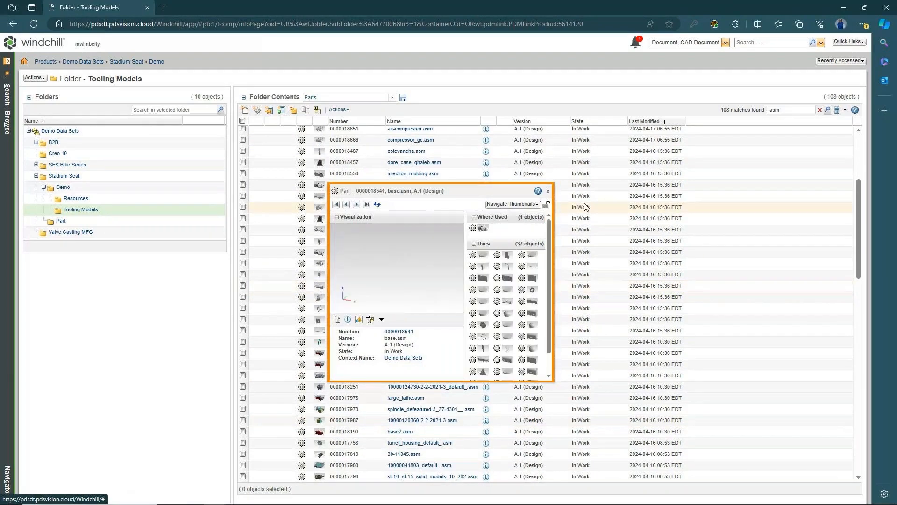
pyautogui.click(548, 193)
# - Preview the coolant tank assembly, then go back to the Demo folder
pyautogui.scroll(-3, 449, 456)
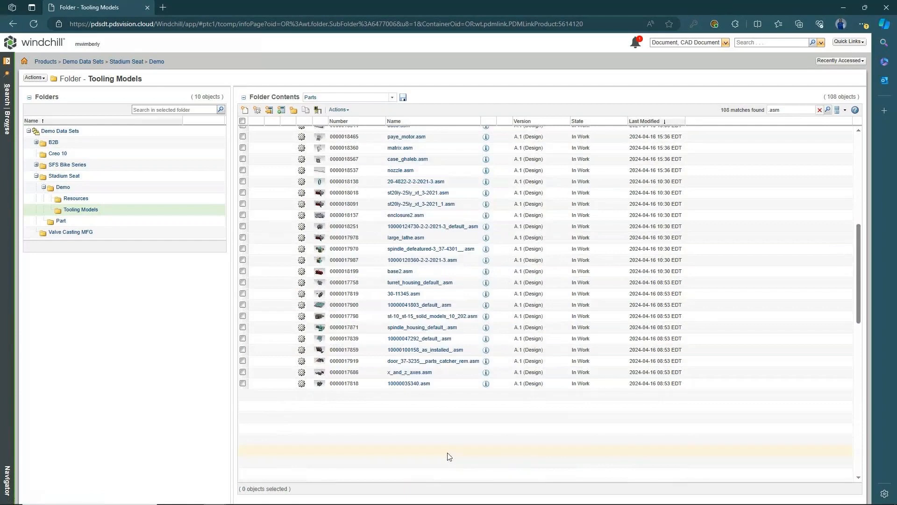
pyautogui.scroll(-3, 351, 388)
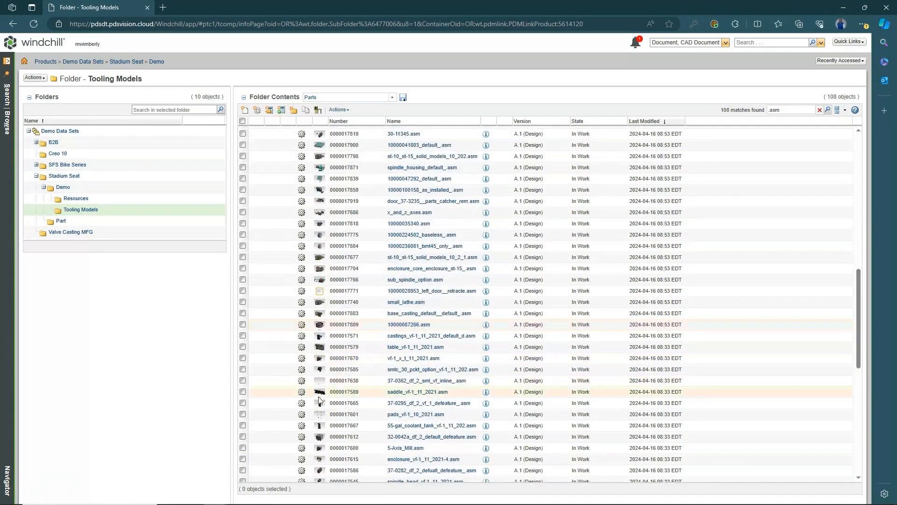
pyautogui.click(320, 427)
pyautogui.scroll(-2, 321, 431)
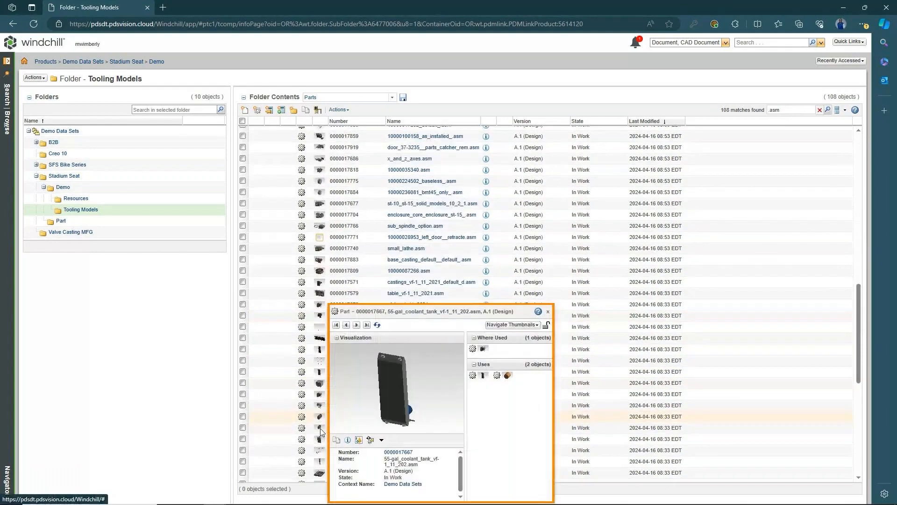
pyautogui.scroll(-5, 320, 431)
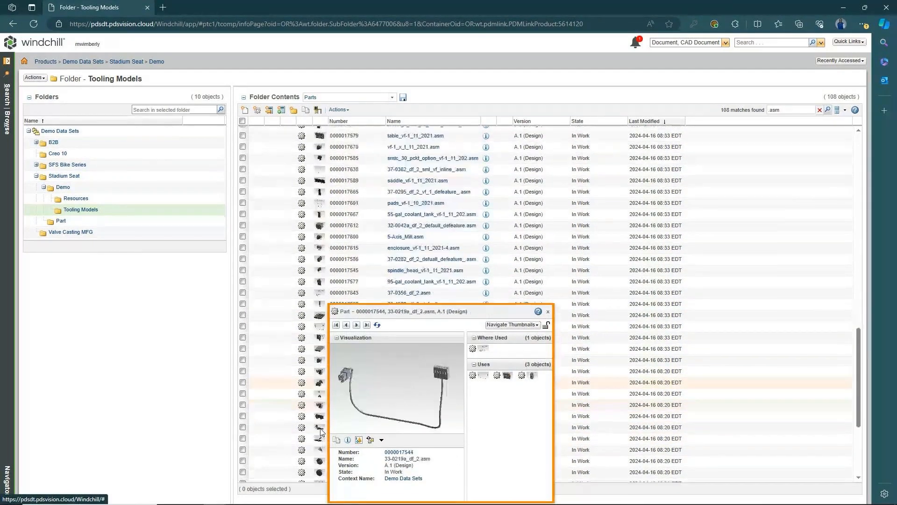
pyautogui.scroll(-1, 320, 431)
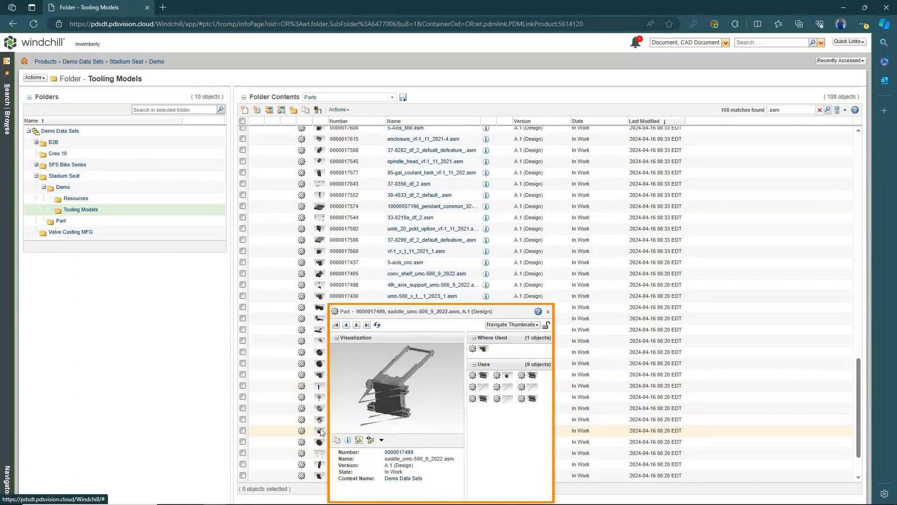
pyautogui.scroll(-2, 321, 431)
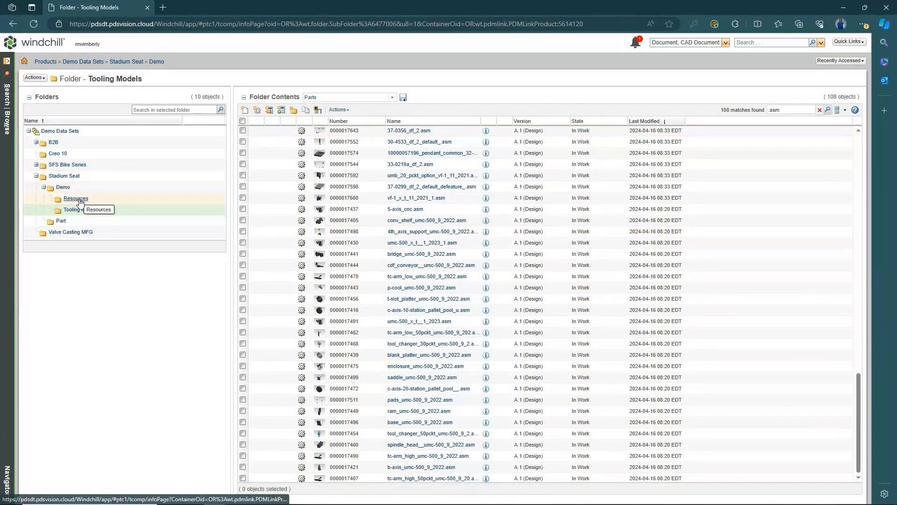
pyautogui.click(62, 188)
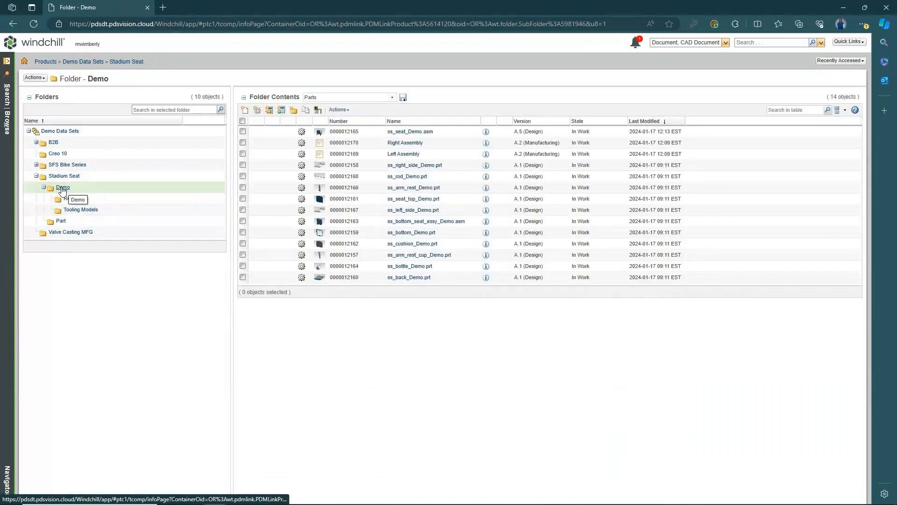
# - Switch the Demo folder table to the All view (43 objects) and open its Actions menu
pyautogui.click(390, 98)
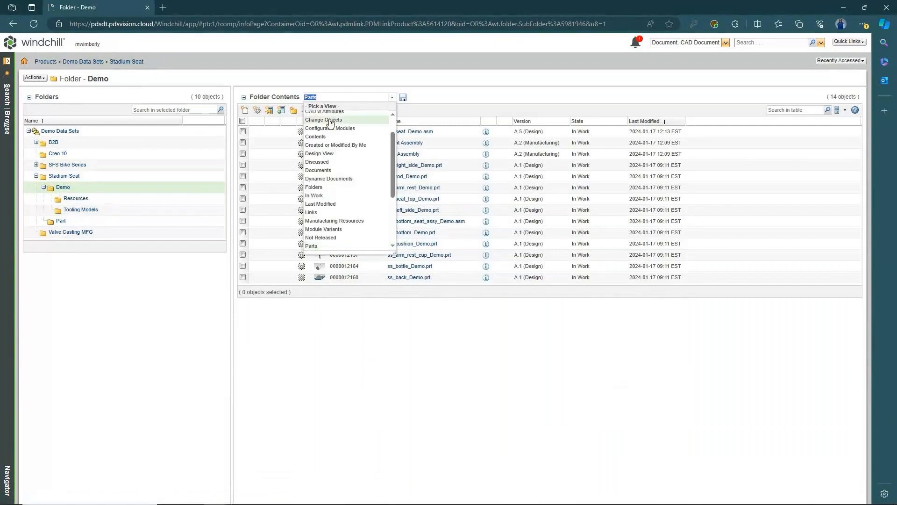
pyautogui.scroll(2, 367, 158)
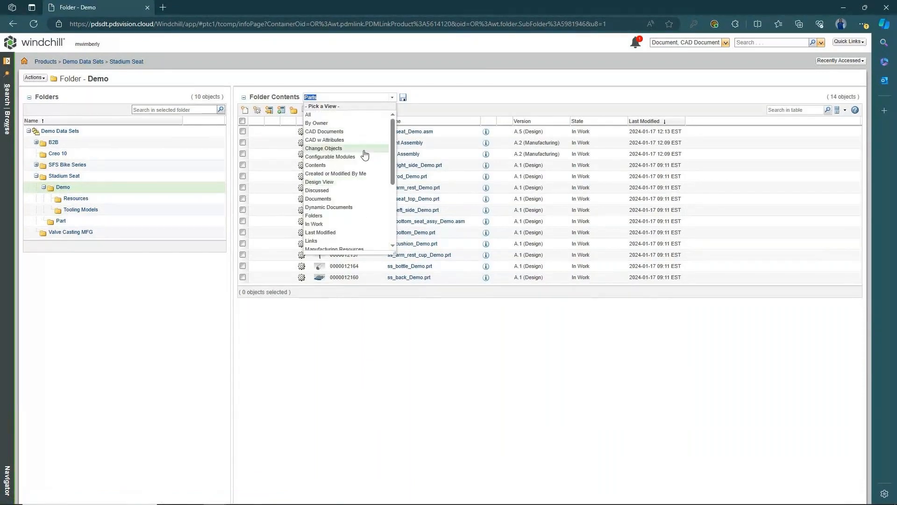
pyautogui.click(337, 116)
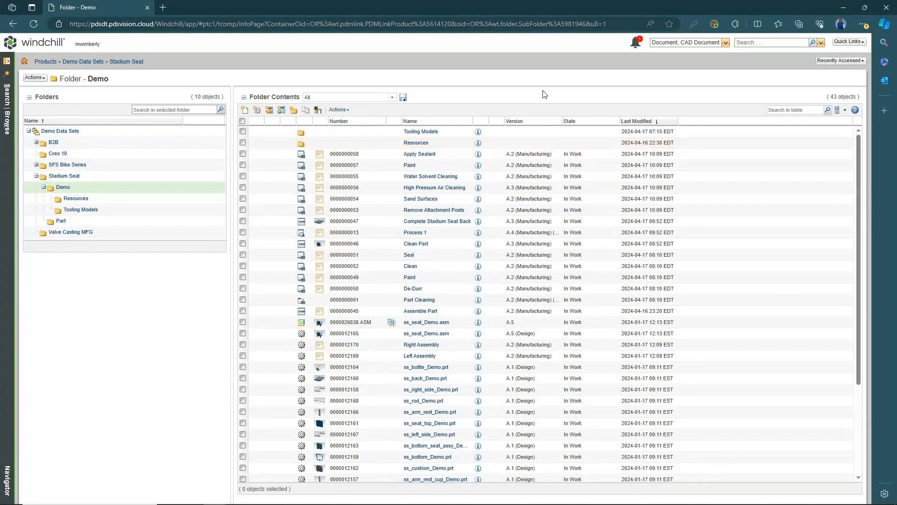
pyautogui.click(347, 111)
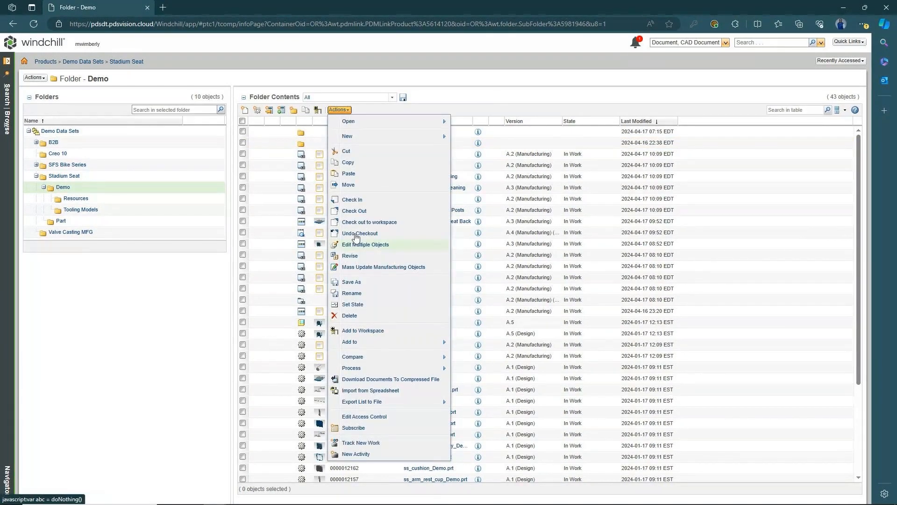
# - Create a Production process plan named 'Seat Assembly Plan' with the Manufacturing view
pyautogui.moveTo(390, 137)
pyautogui.click(498, 201)
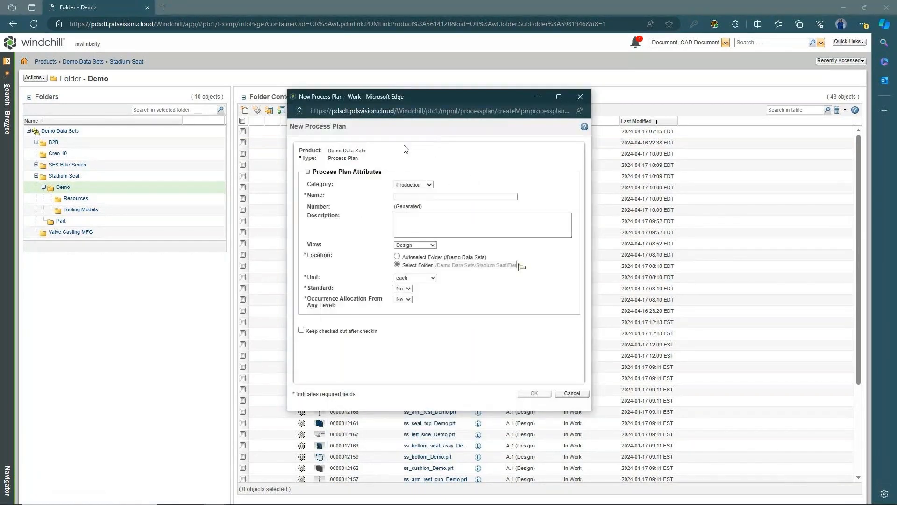
pyautogui.click(429, 184)
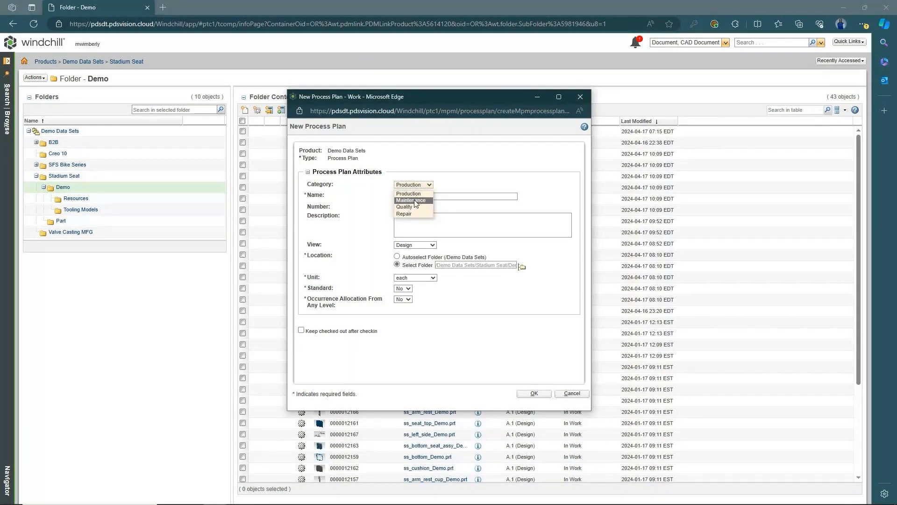
pyautogui.click(450, 186)
pyautogui.click(440, 196)
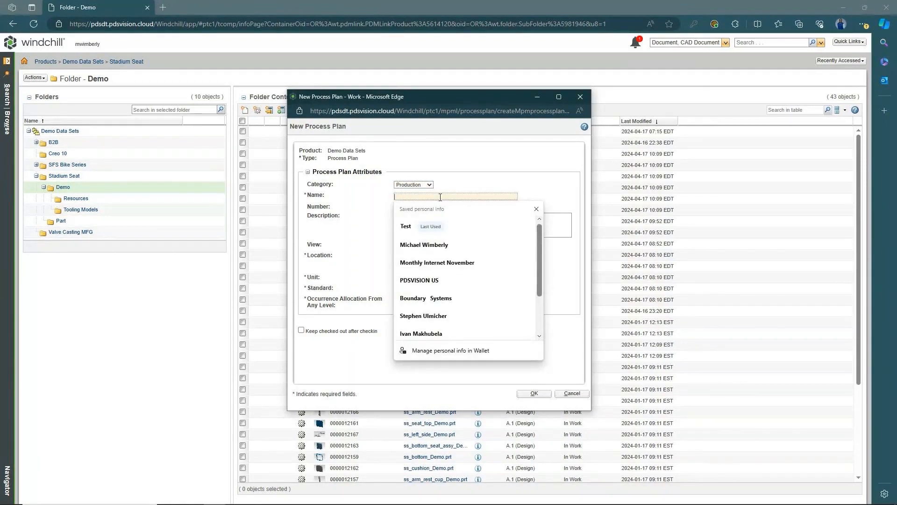
pyautogui.write('Sea')
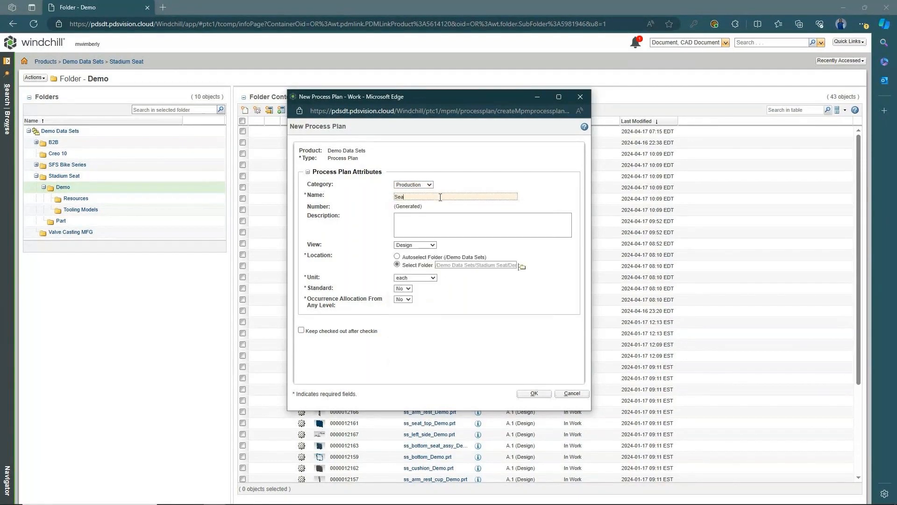
pyautogui.write('t Ase')
pyautogui.write('embly Plan')
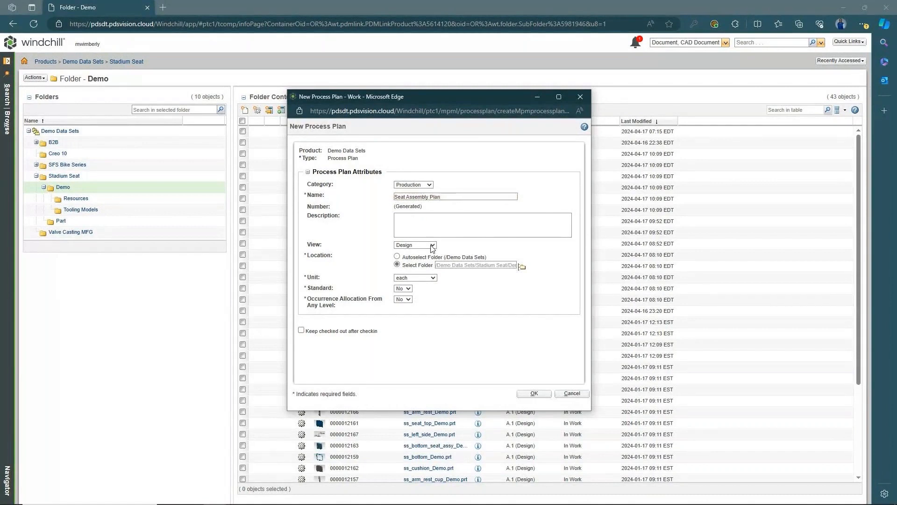
pyautogui.click(433, 246)
pyautogui.click(411, 260)
pyautogui.click(534, 393)
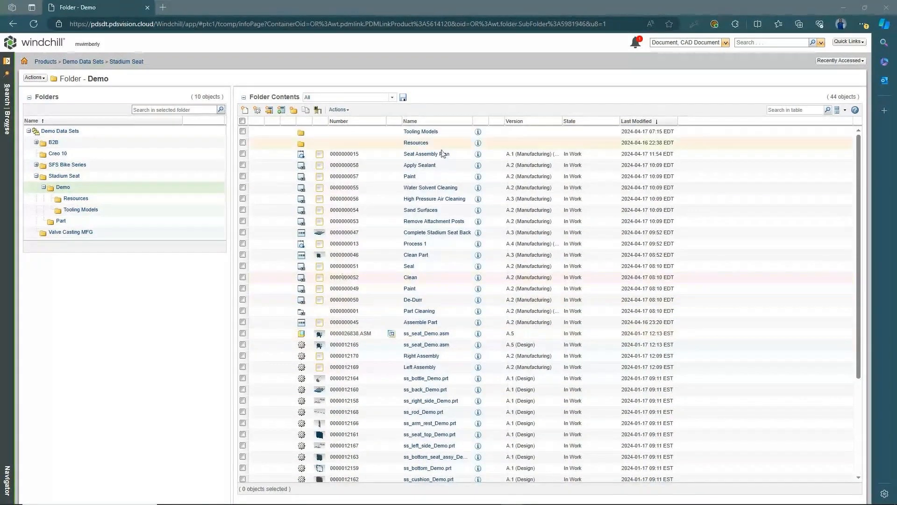
# - Insert 4 operations (0010–0040) under the Seat Assembly Plan root with Editing > Insert Operations
pyautogui.click(448, 155)
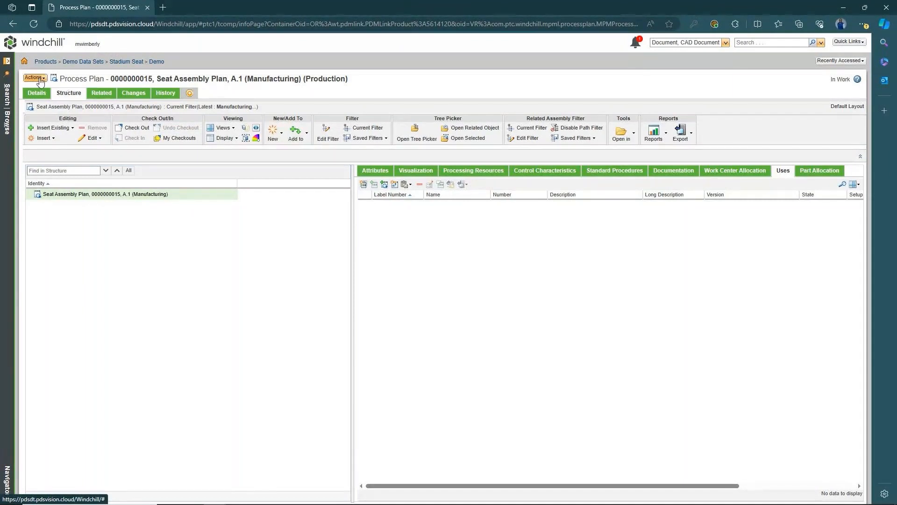
pyautogui.rightClick(108, 200)
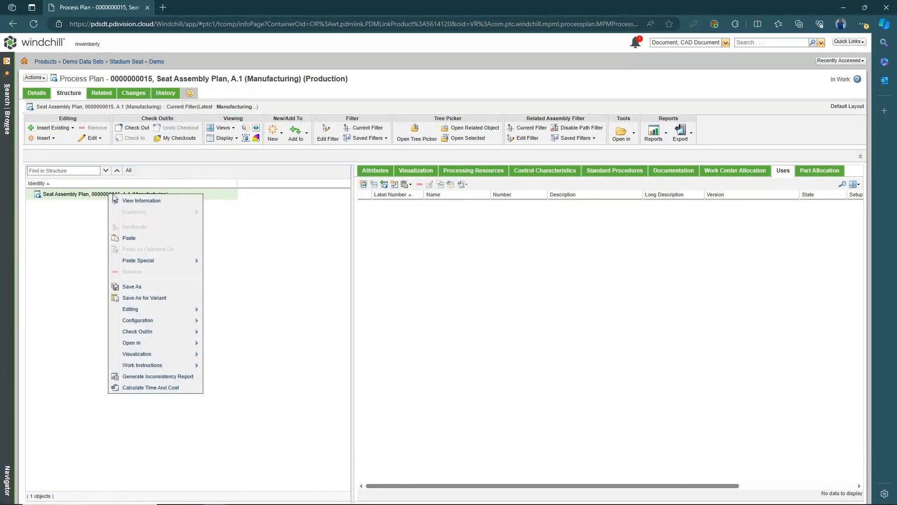
pyautogui.moveTo(161, 310)
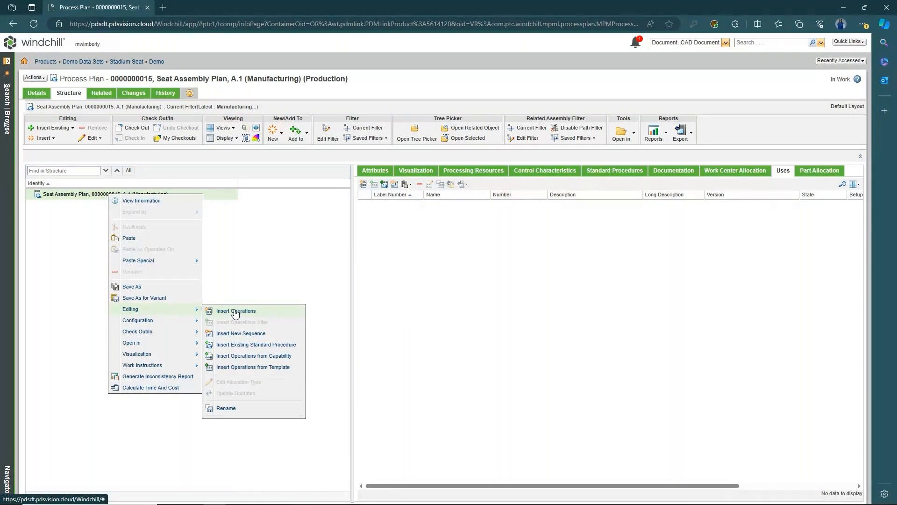
pyautogui.click(236, 312)
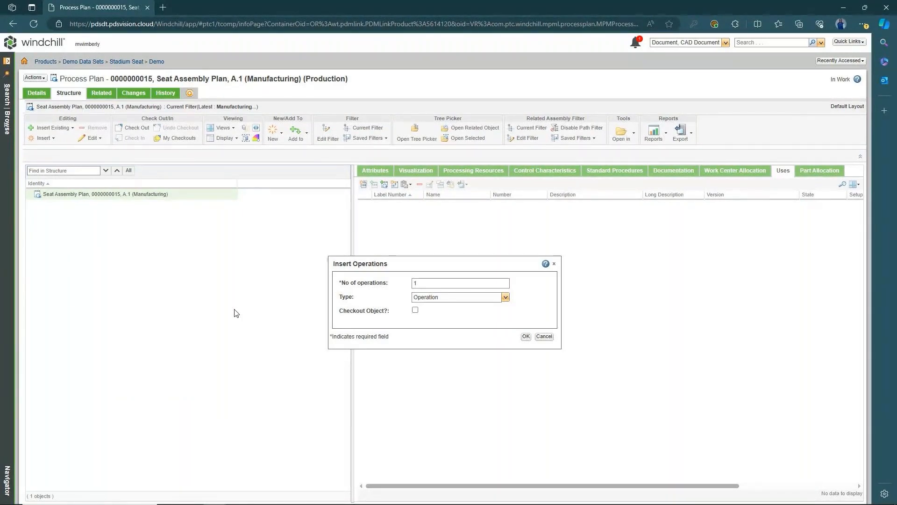
pyautogui.doubleClick(438, 284)
pyautogui.write('4')
pyautogui.press('Return')
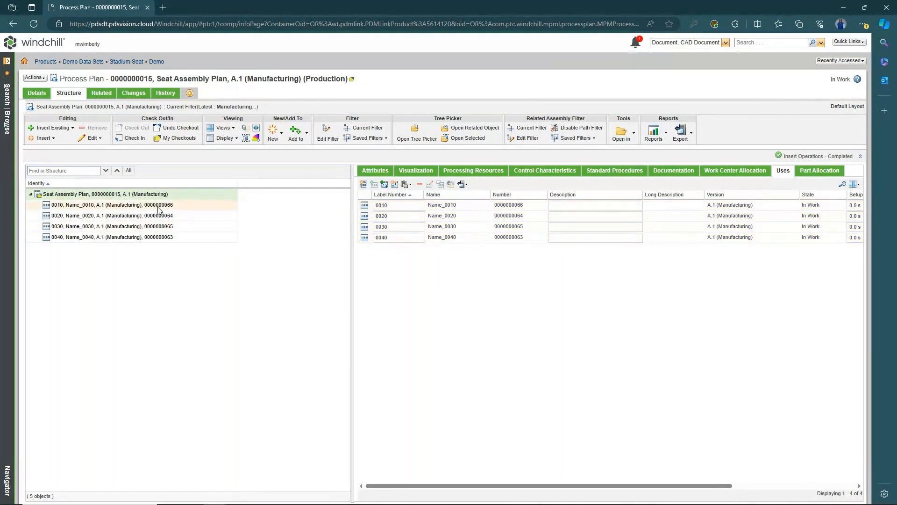
pyautogui.click(187, 206)
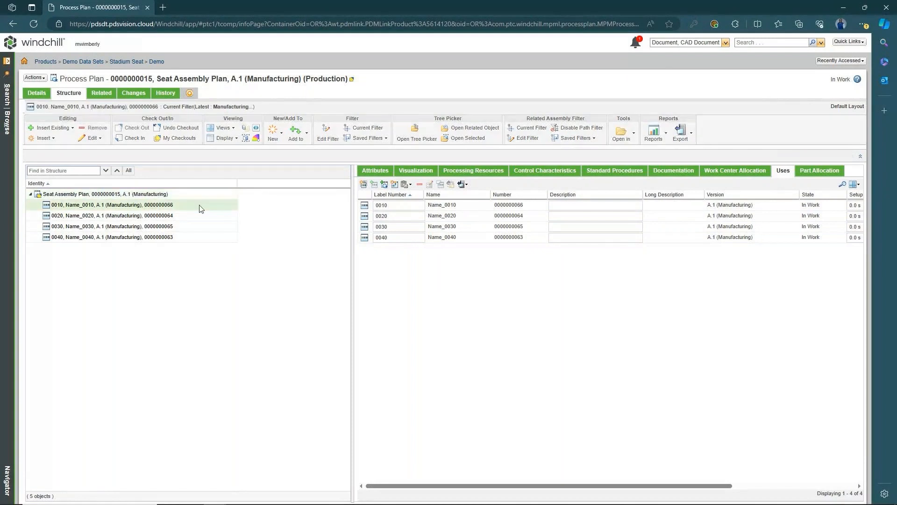
pyautogui.keyDown('shift'); pyautogui.click(190, 236); pyautogui.keyUp('shift')
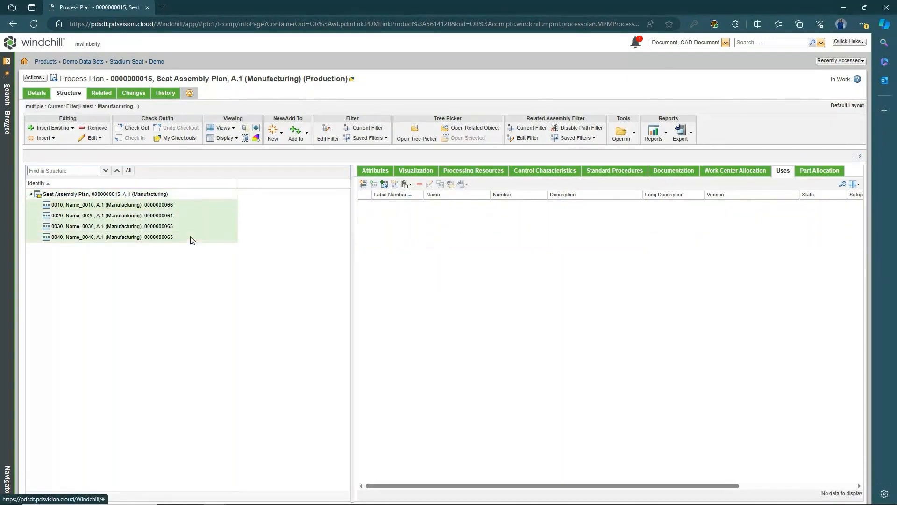
# - Rename operations 0010–0040 to Seat Back Completion, Seat Cushion Completion, Seat Side Assembly Completion, Assemble Seat
pyautogui.rightClick(192, 208)
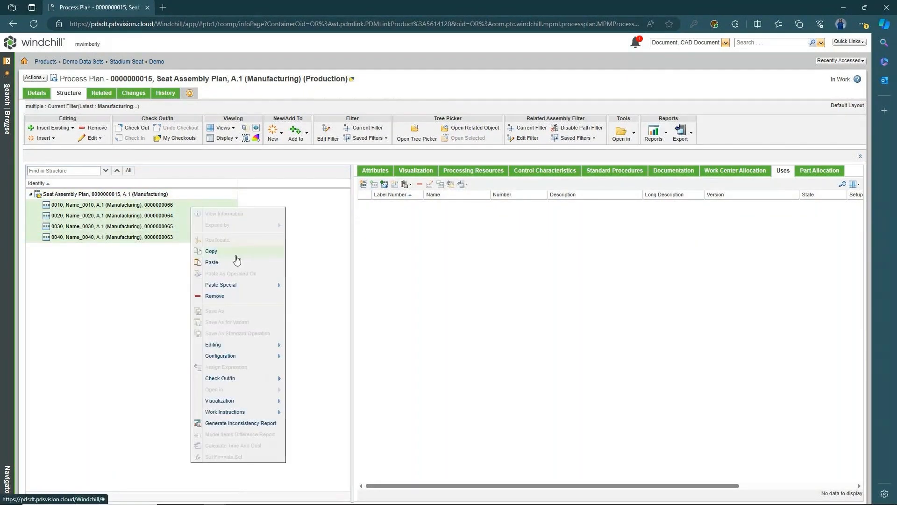
pyautogui.moveTo(239, 379)
pyautogui.moveTo(236, 345)
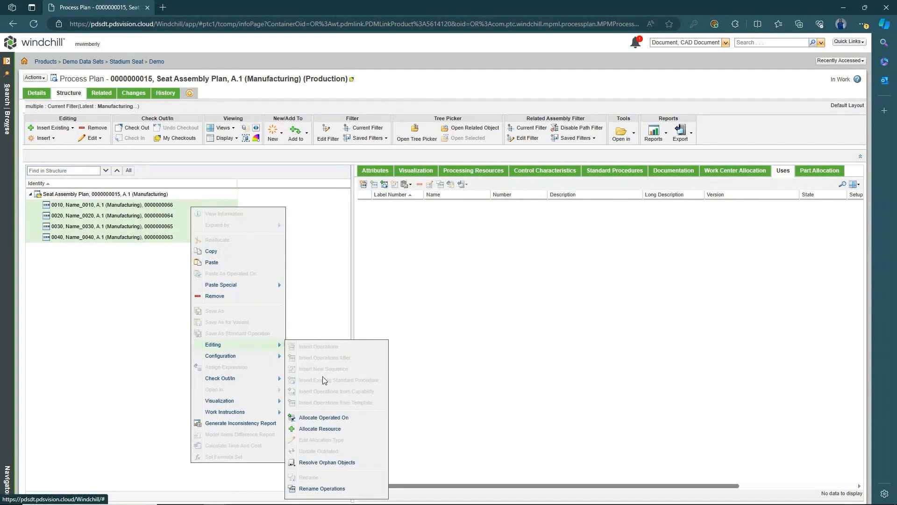
pyautogui.click(323, 488)
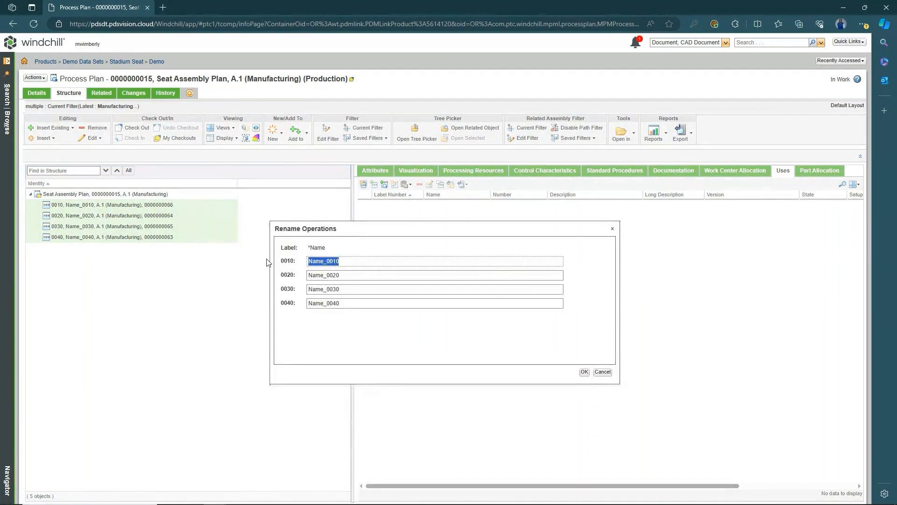
pyautogui.write('Se')
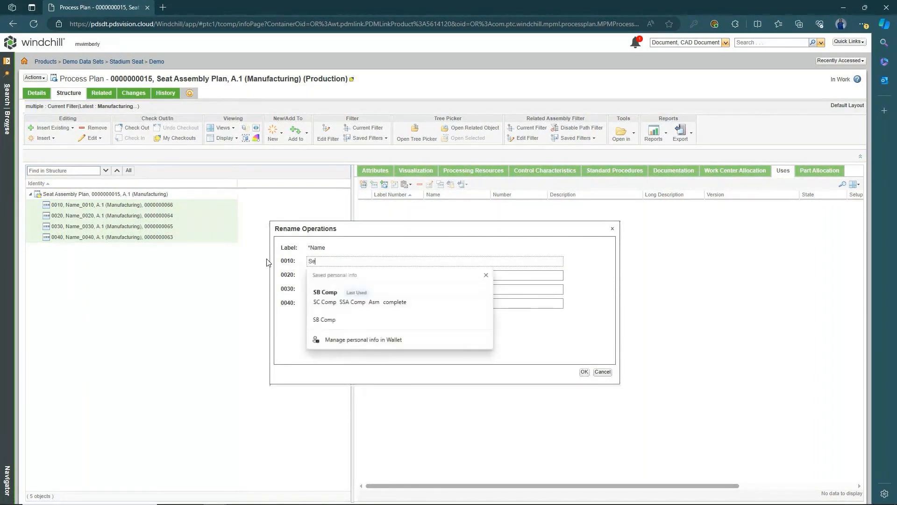
pyautogui.write('at Back')
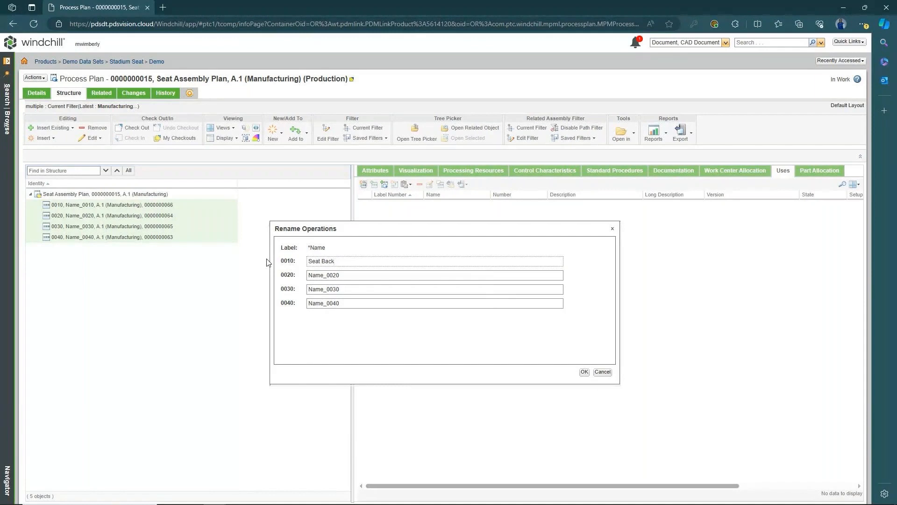
pyautogui.write(' Completion')
pyautogui.press('Tab')
pyautogui.write('Se')
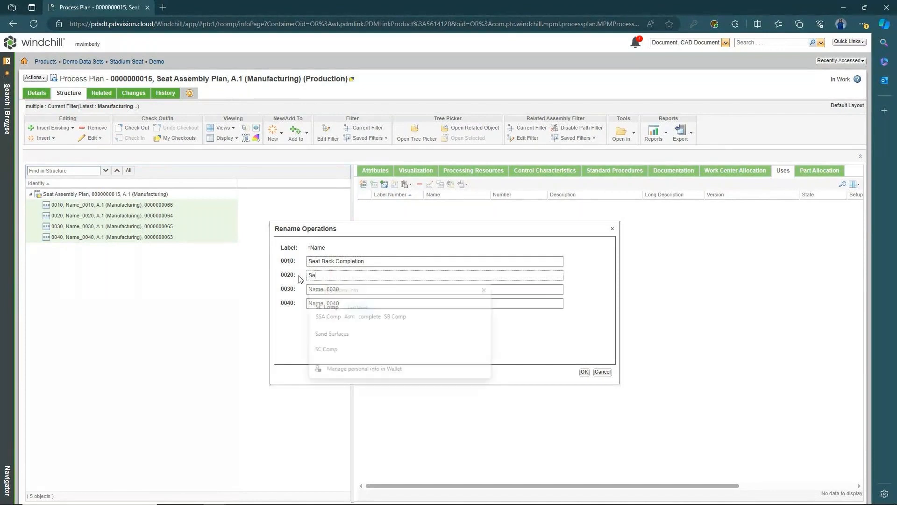
pyautogui.write('at')
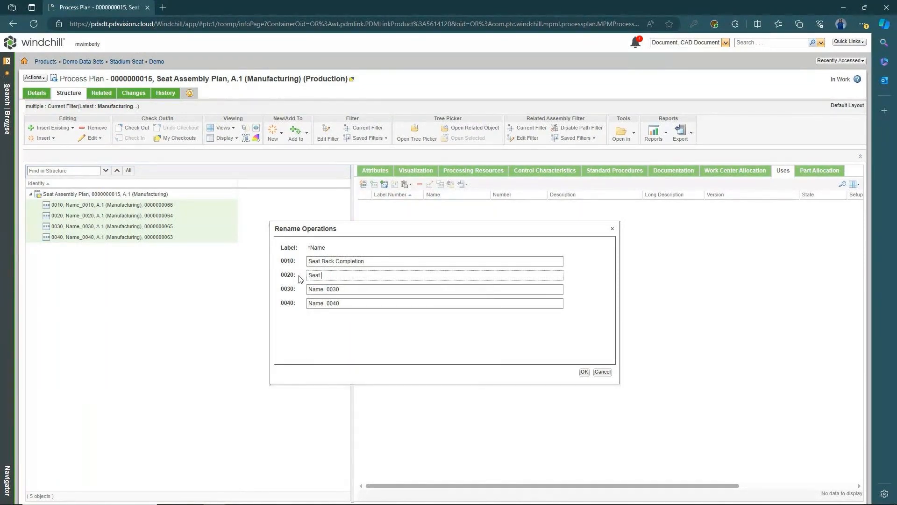
pyautogui.write(' Cushion Completion')
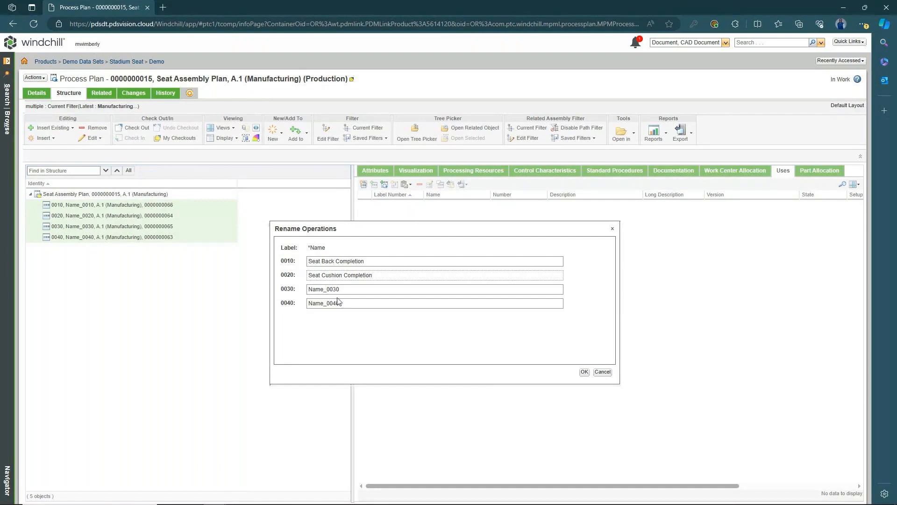
pyautogui.press('Tab')
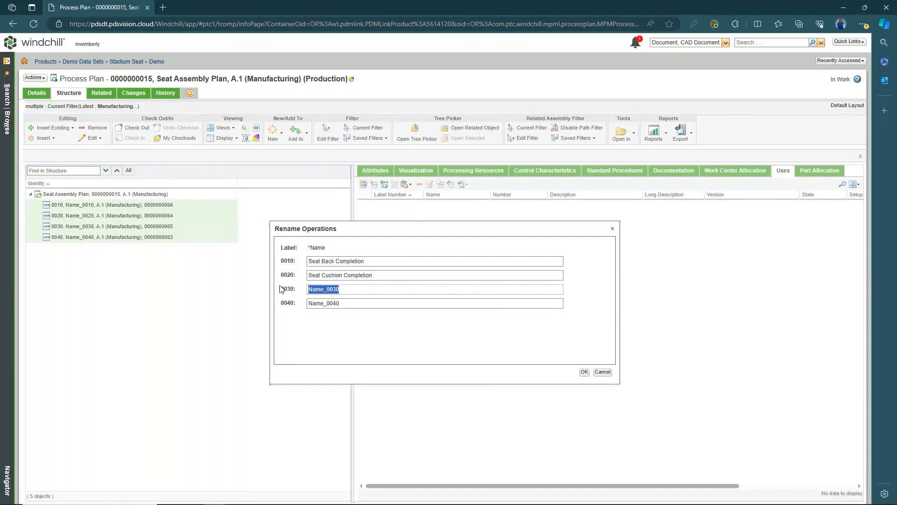
pyautogui.write('Seat Side As')
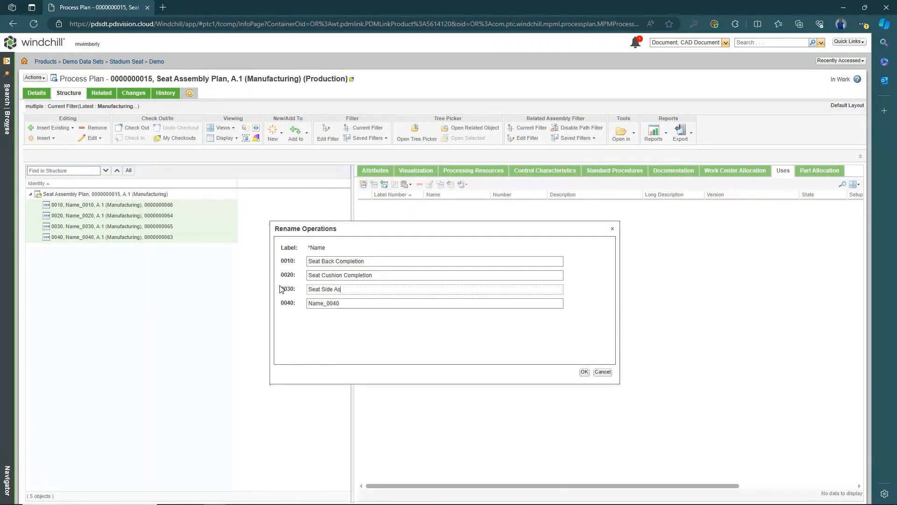
pyautogui.write('sembly Completion')
pyautogui.press('Tab')
pyautogui.write('Asm')
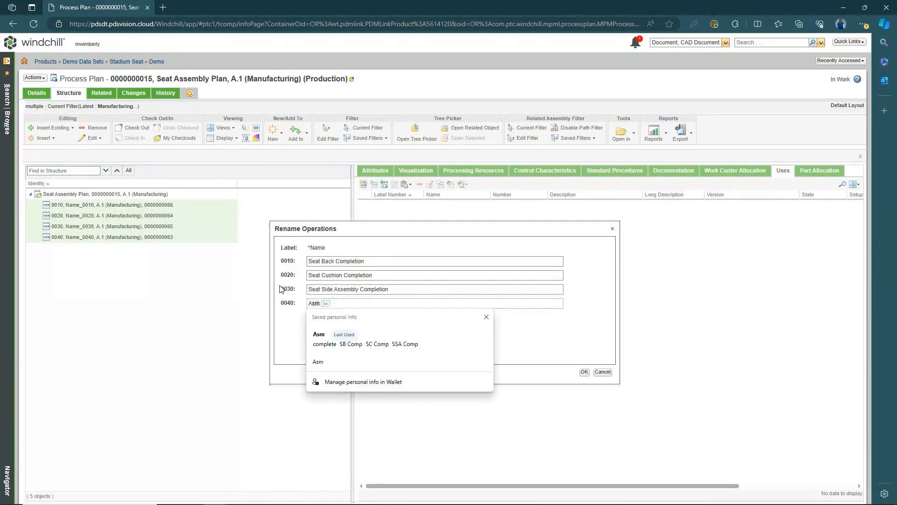
pyautogui.write('sembl')
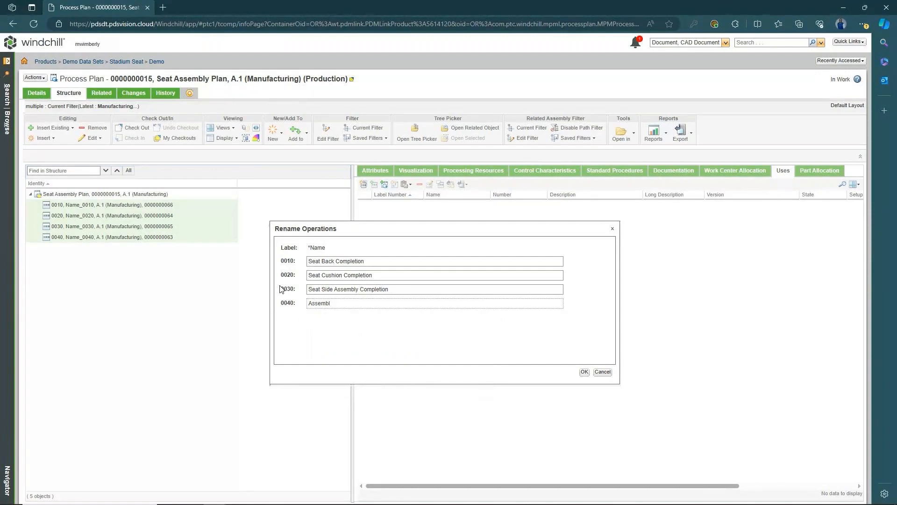
pyautogui.write('Sae')
pyautogui.click(584, 372)
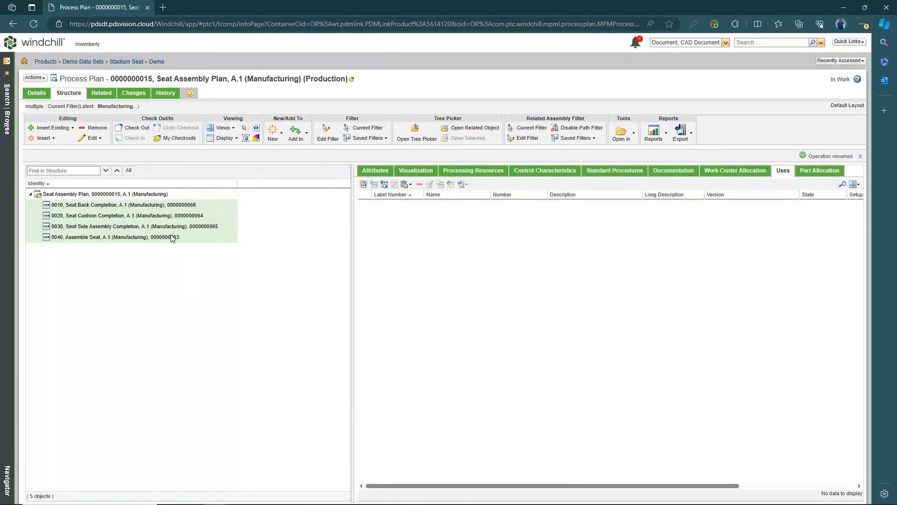
# - Select operation 0010, then the Seat Assembly Plan root so Uses lists all four operations
pyautogui.click(185, 206)
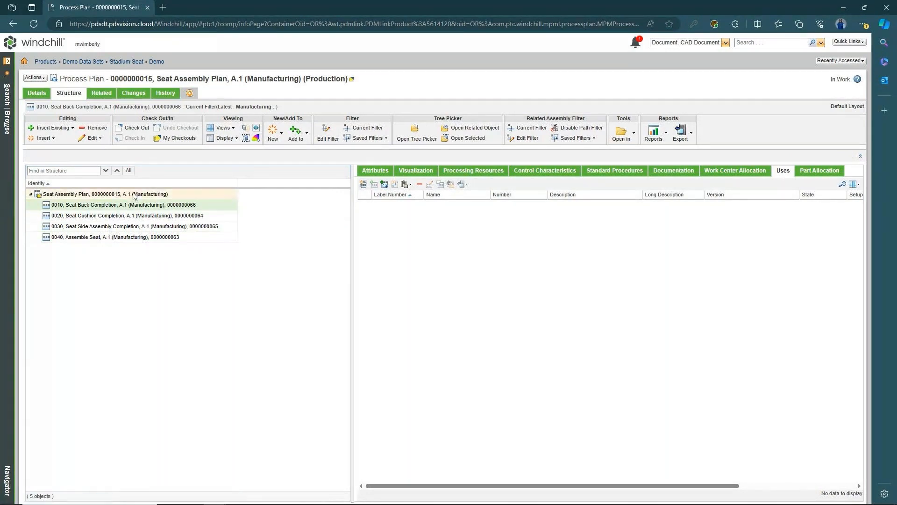
pyautogui.click(191, 195)
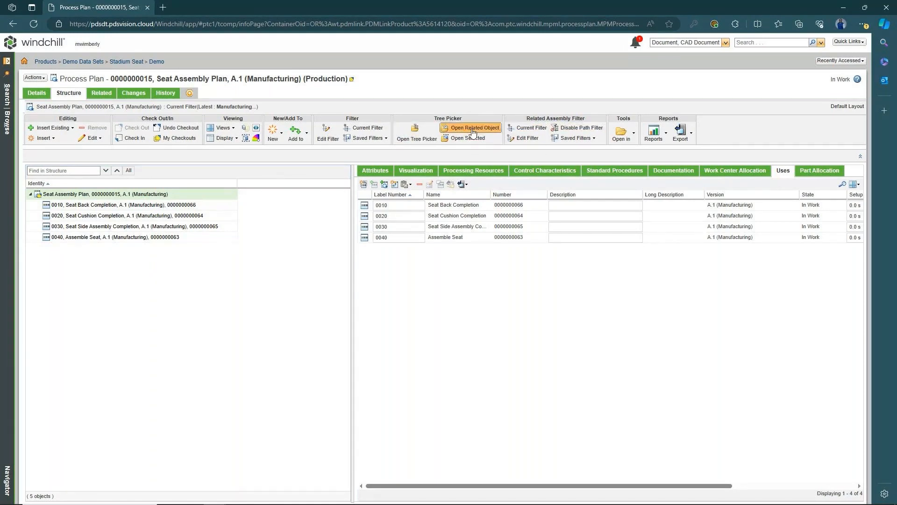
# - Run a Tree Picker search for the name ss*demo
pyautogui.click(418, 132)
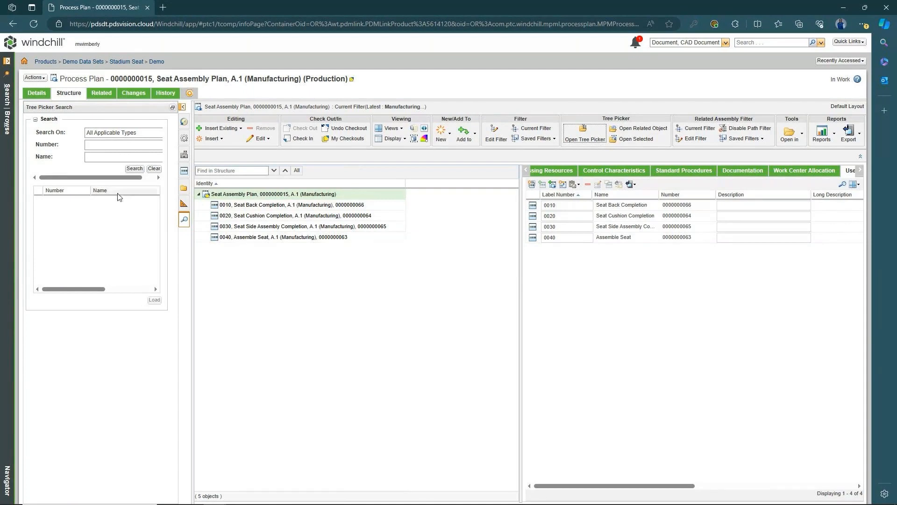
pyautogui.click(134, 158)
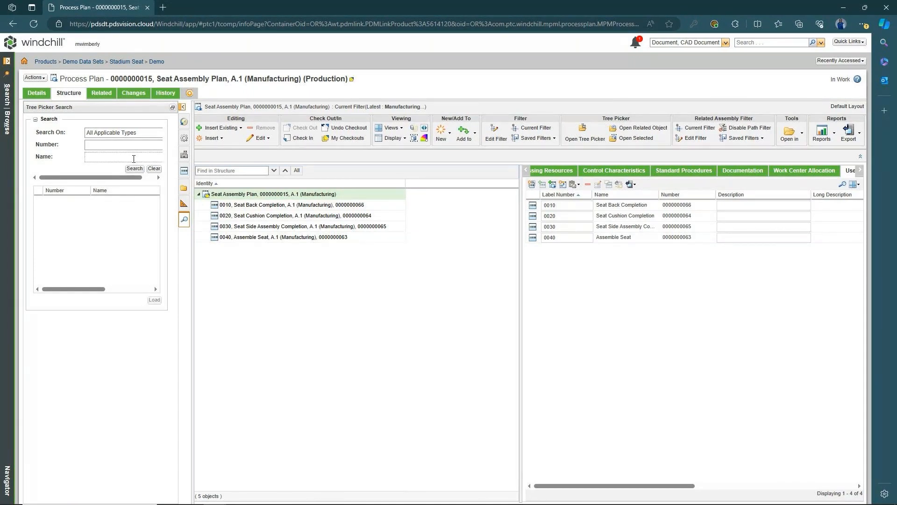
pyautogui.write('ss*demo')
pyautogui.press('Return')
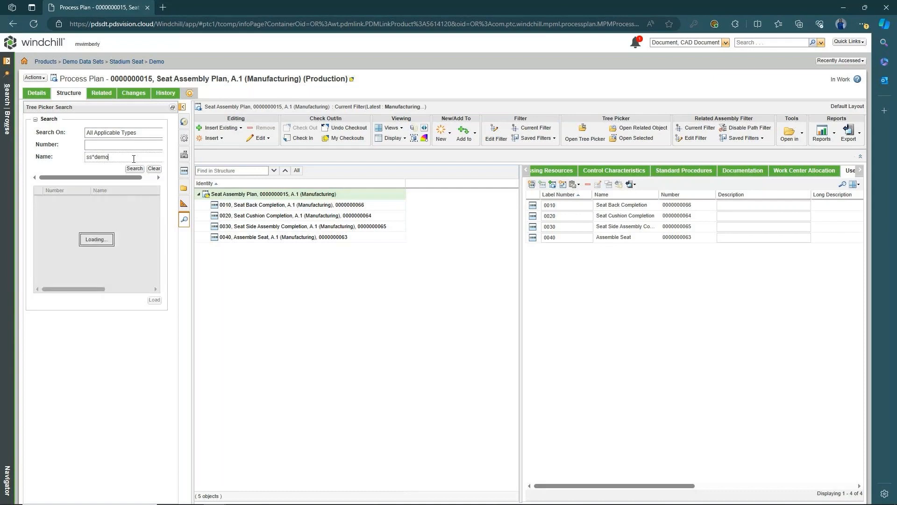
pyautogui.scroll(-2, 103, 202)
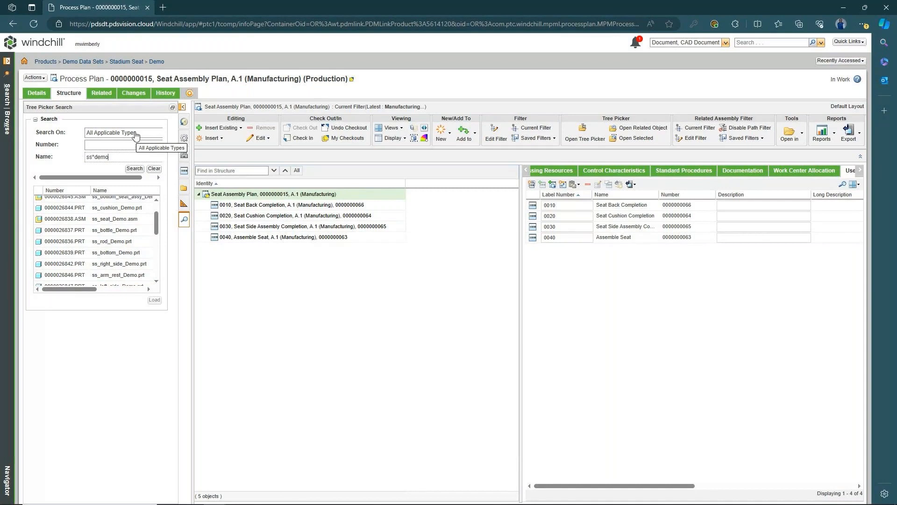
# - Add Manufacturer Part to the search types and rerun the ss*demo search
pyautogui.click(135, 135)
pyautogui.scroll(-3, 132, 187)
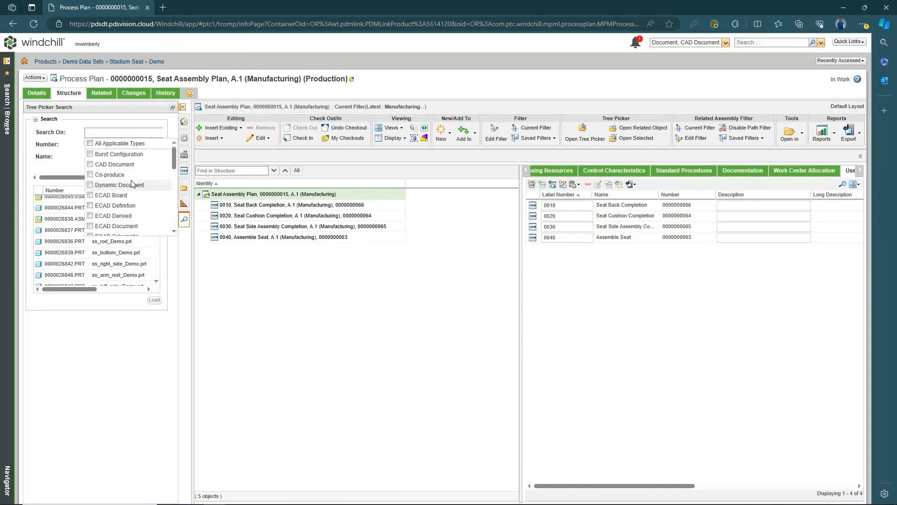
pyautogui.scroll(-3, 132, 189)
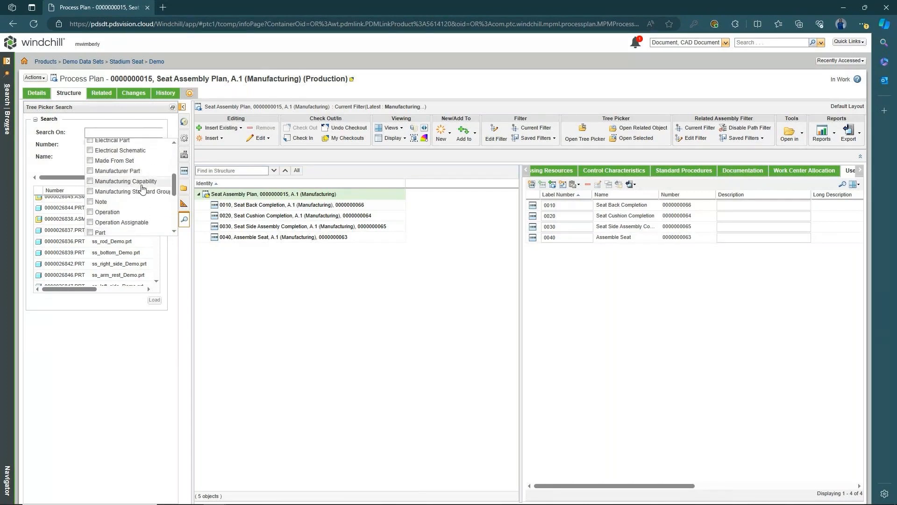
pyautogui.click(91, 171)
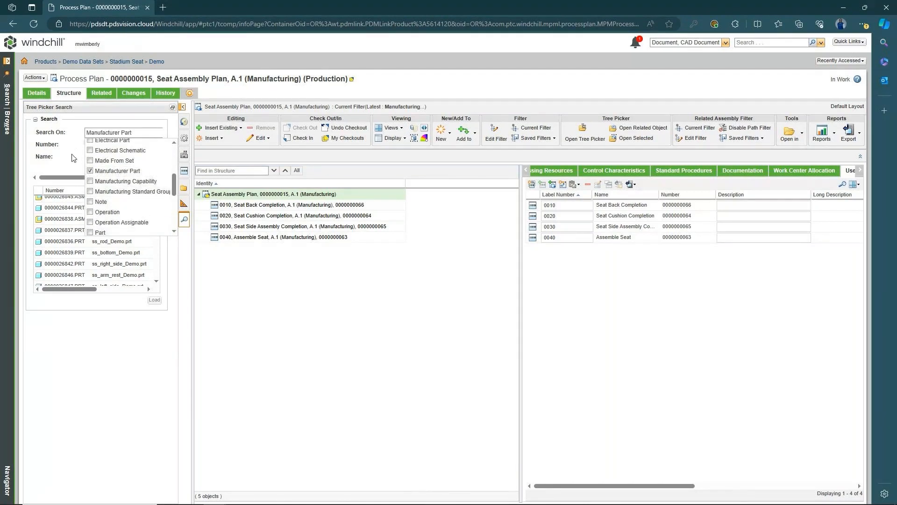
pyautogui.click(73, 158)
pyautogui.click(134, 168)
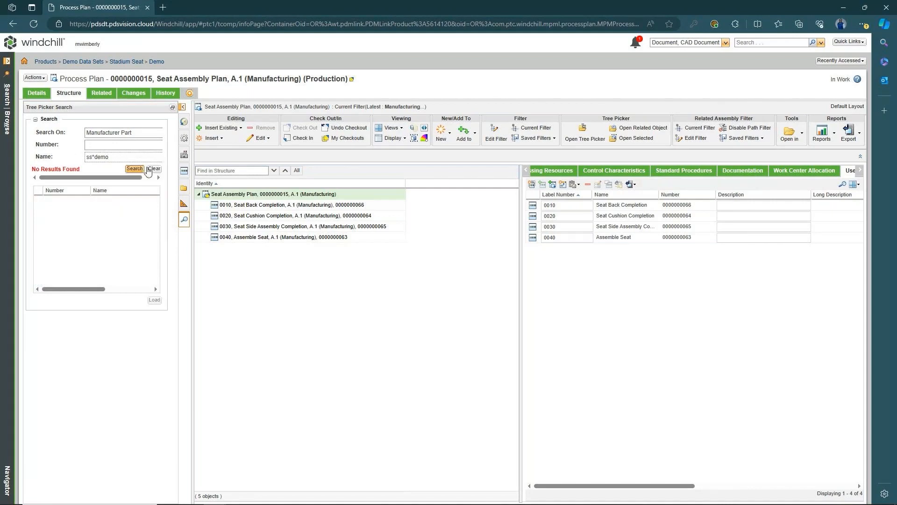
# - Add Part to the search types, rerun, and widen result columns to show the Version
pyautogui.click(150, 133)
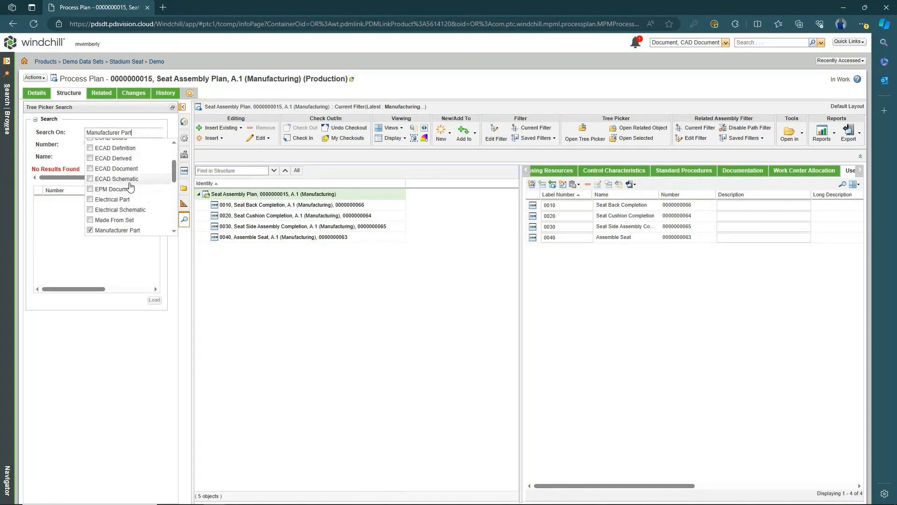
pyautogui.scroll(-3, 131, 184)
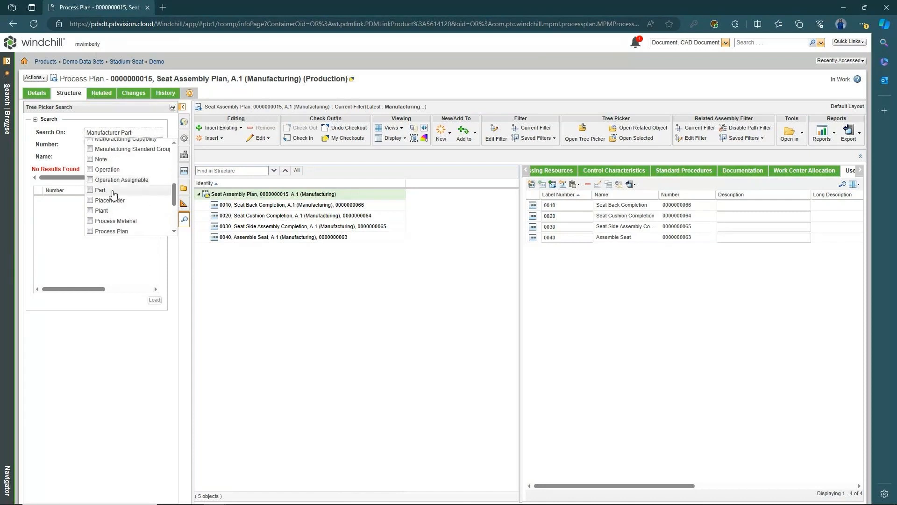
pyautogui.click(98, 191)
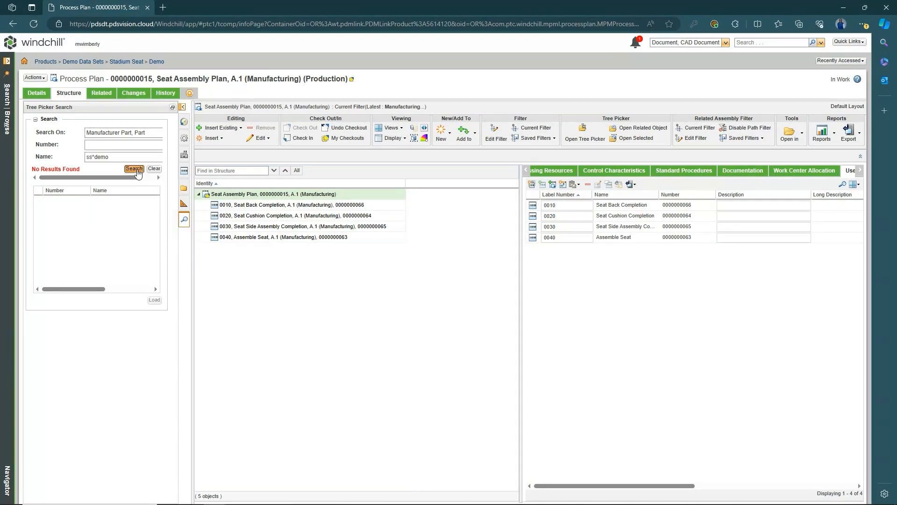
pyautogui.click(135, 168)
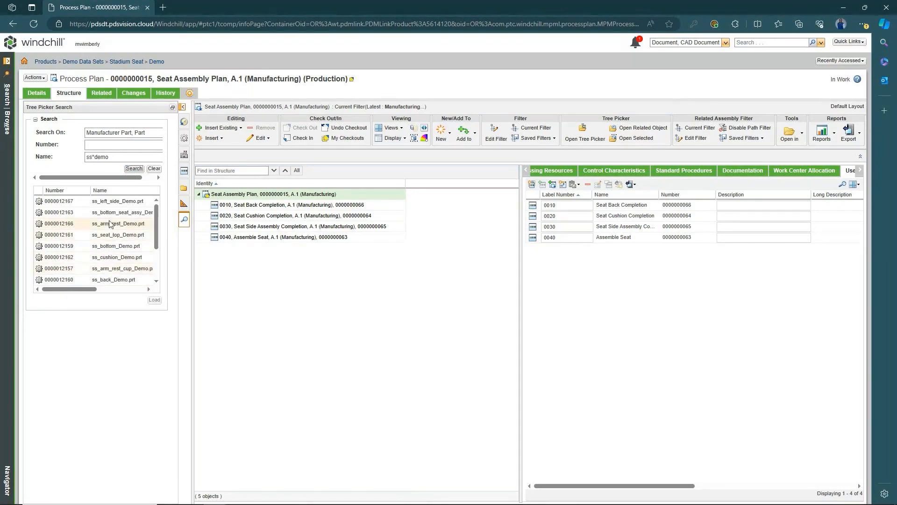
pyautogui.moveTo(85, 288); pyautogui.dragTo(88, 289)
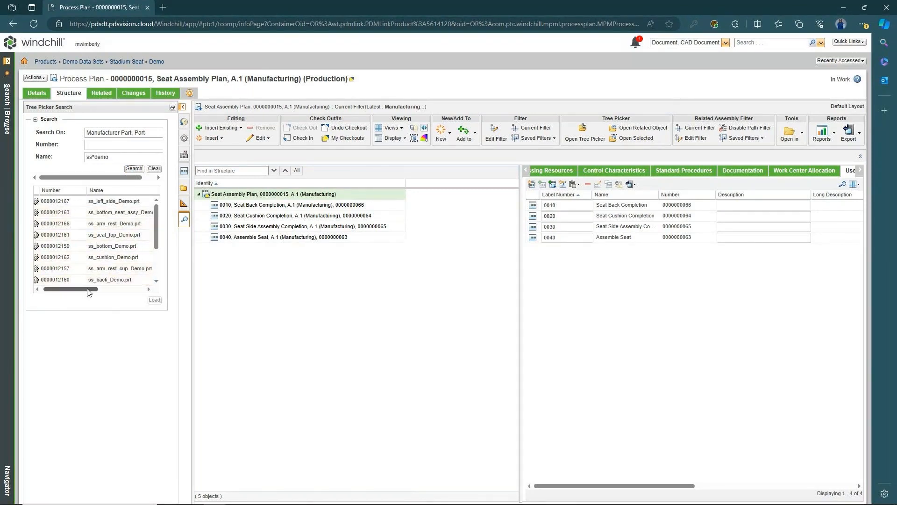
pyautogui.scroll(-2, 116, 253)
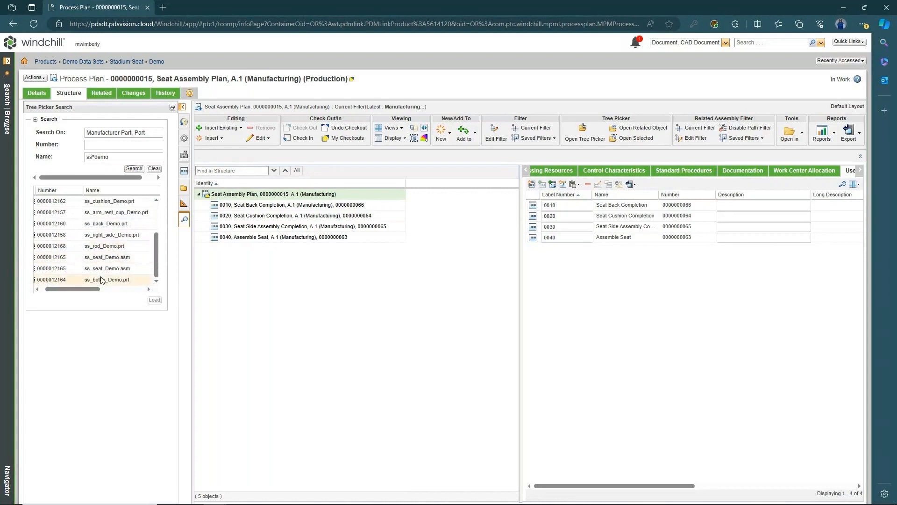
pyautogui.moveTo(71, 288); pyautogui.dragTo(90, 289)
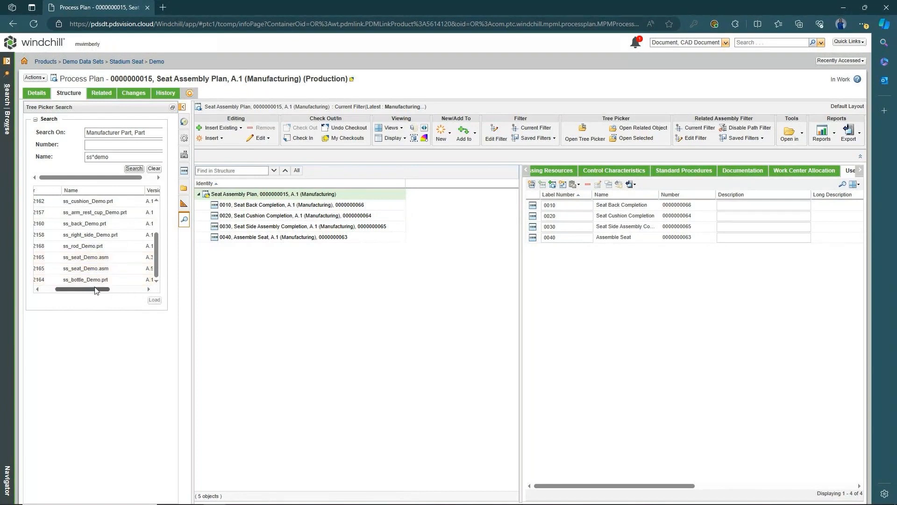
pyautogui.moveTo(96, 288); pyautogui.dragTo(117, 289)
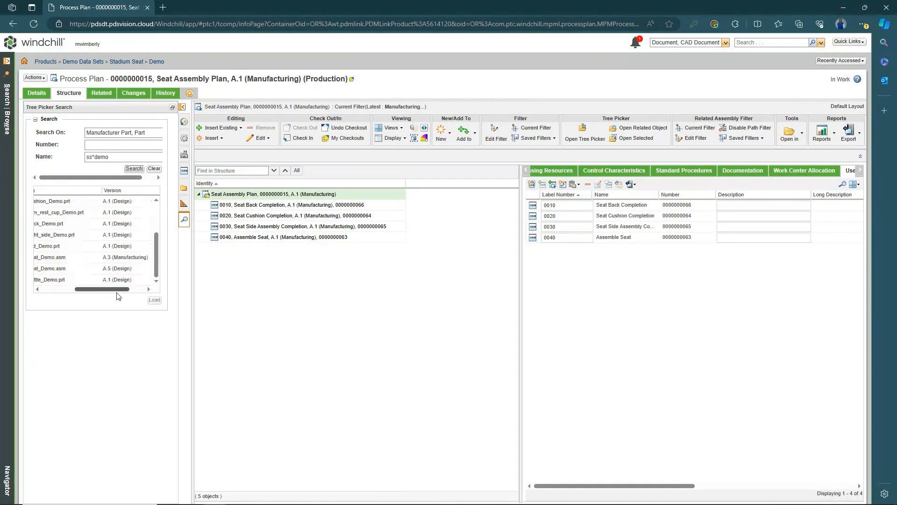
# - Copy ss_seat_Demo.asm A.3 (Manufacturing) and paste it onto the Seat Assembly Plan
pyautogui.click(123, 261)
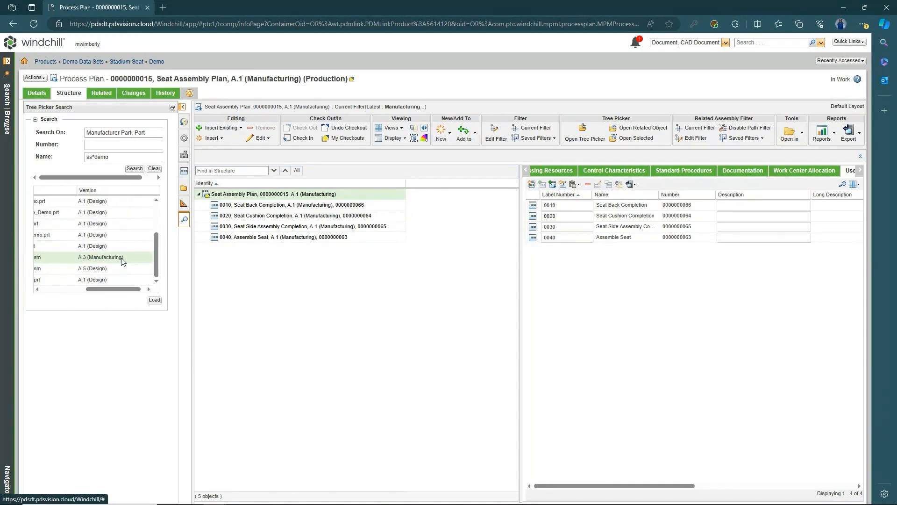
pyautogui.rightClick(123, 260)
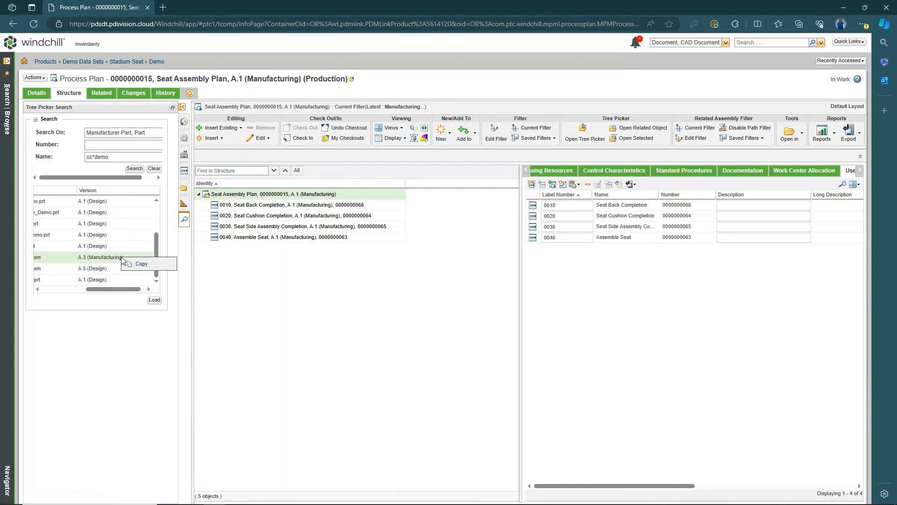
pyautogui.click(133, 265)
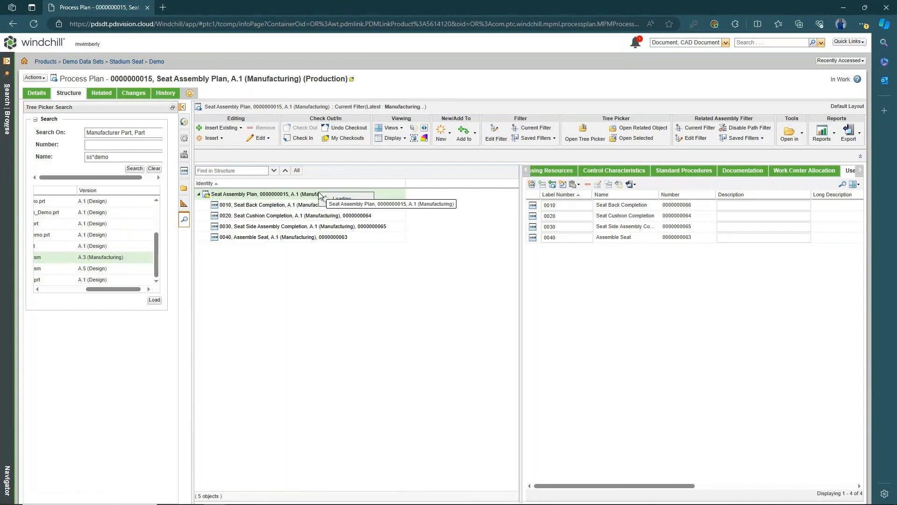
pyautogui.rightClick(318, 194)
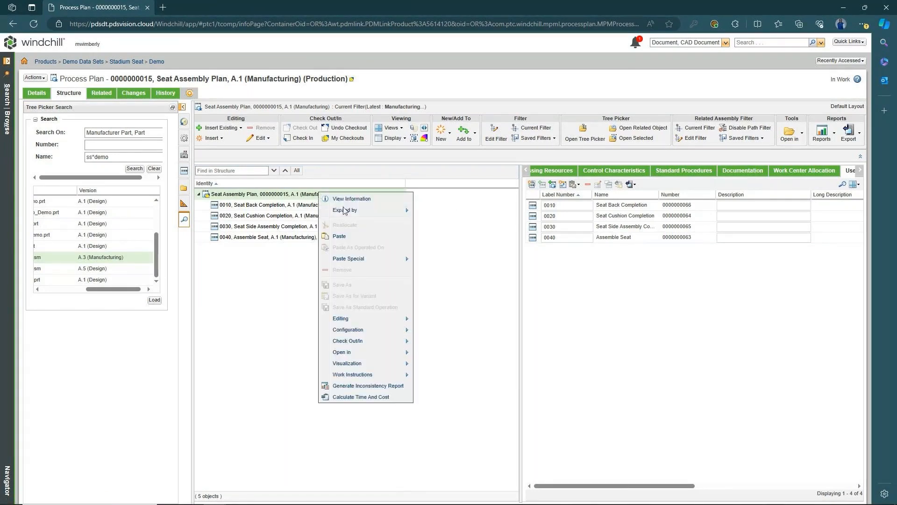
pyautogui.click(334, 236)
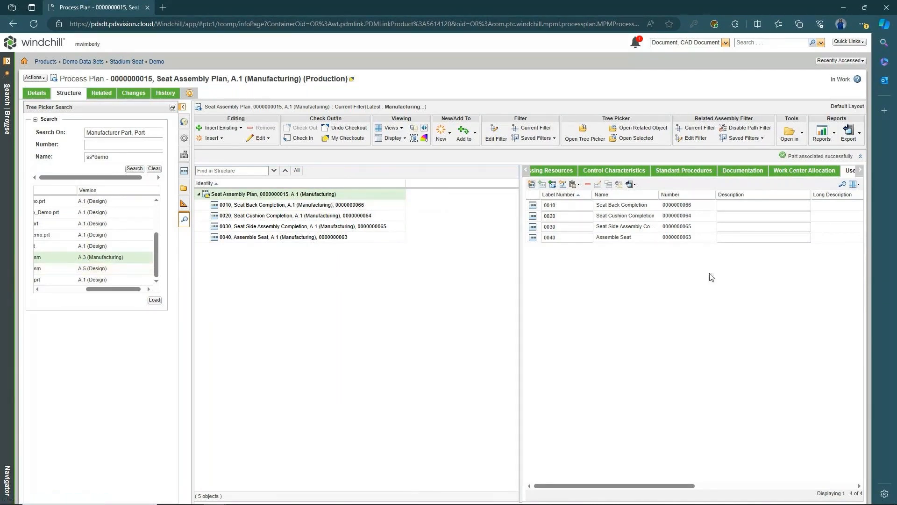
# - Repeat the copy-paste onto the plan and dismiss the already-associated warning with OK
pyautogui.rightClick(63, 258)
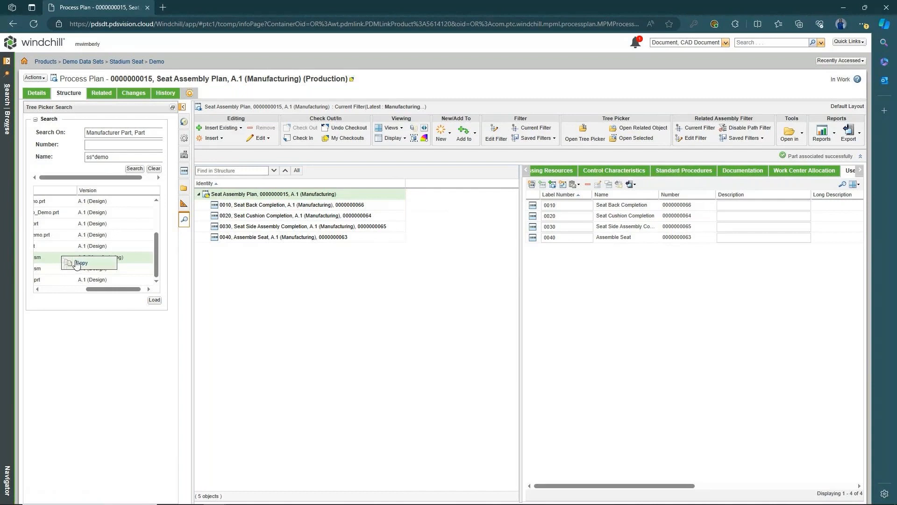
pyautogui.click(78, 263)
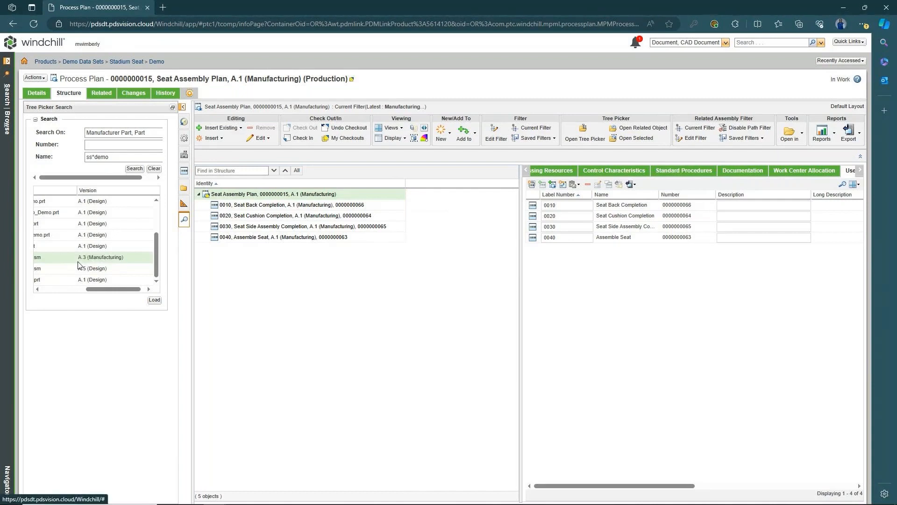
pyautogui.rightClick(269, 195)
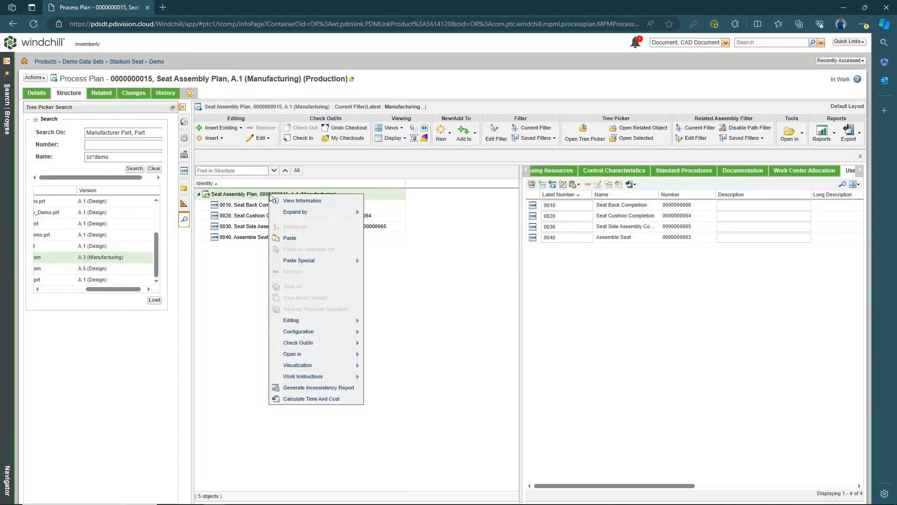
pyautogui.click(294, 237)
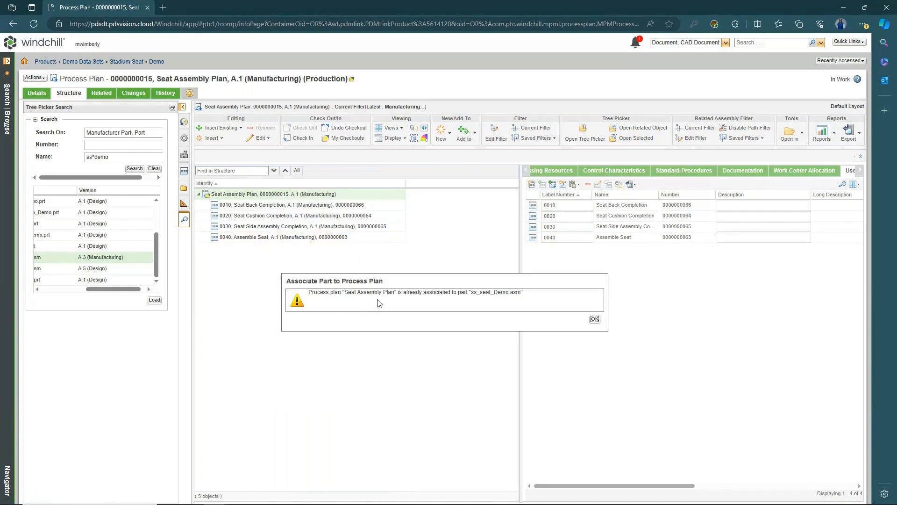
pyautogui.click(595, 320)
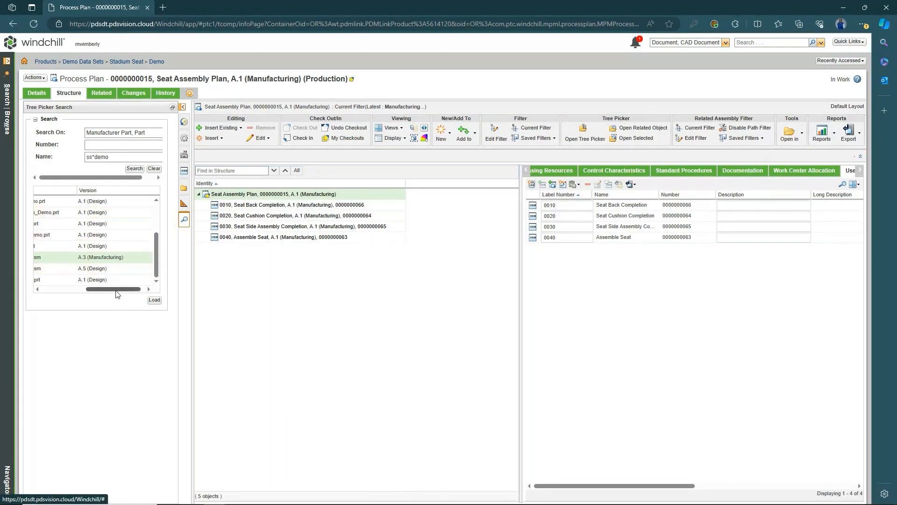
pyautogui.moveTo(117, 289); pyautogui.dragTo(84, 289)
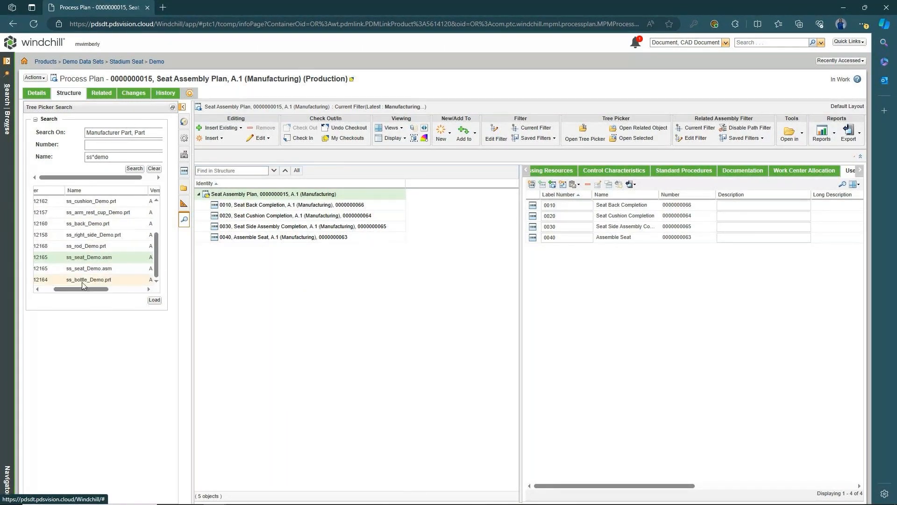
# - Load ss_seat_Demo.asm A.3 with its 3D preview and select operation 0010 Seat Back Completion
pyautogui.click(154, 300)
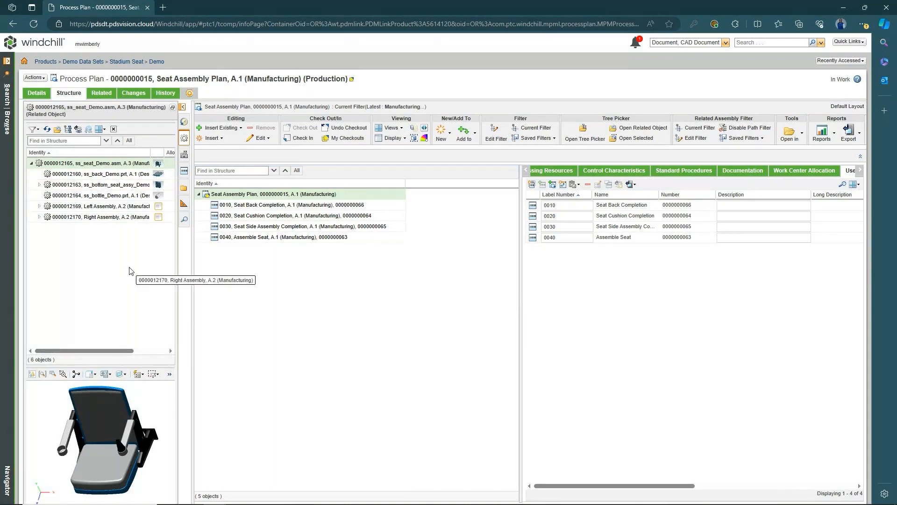
pyautogui.click(278, 207)
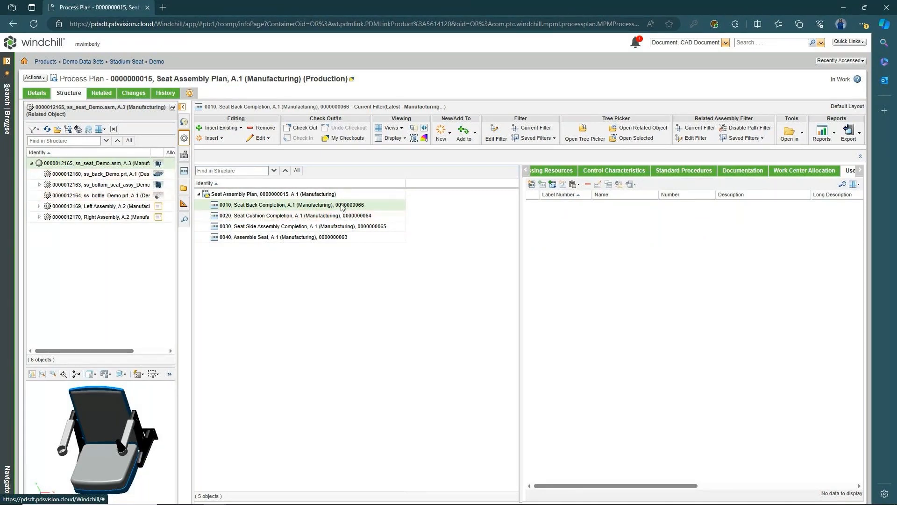
# - Copy ss_back_Demo.prt and paste it under operation 0010 Seat Back Completion
pyautogui.click(95, 176)
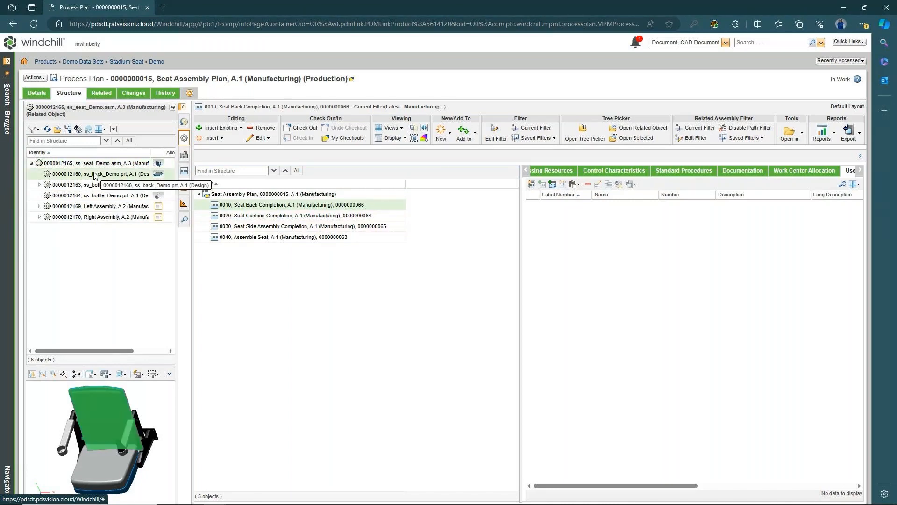
pyautogui.rightClick(95, 175)
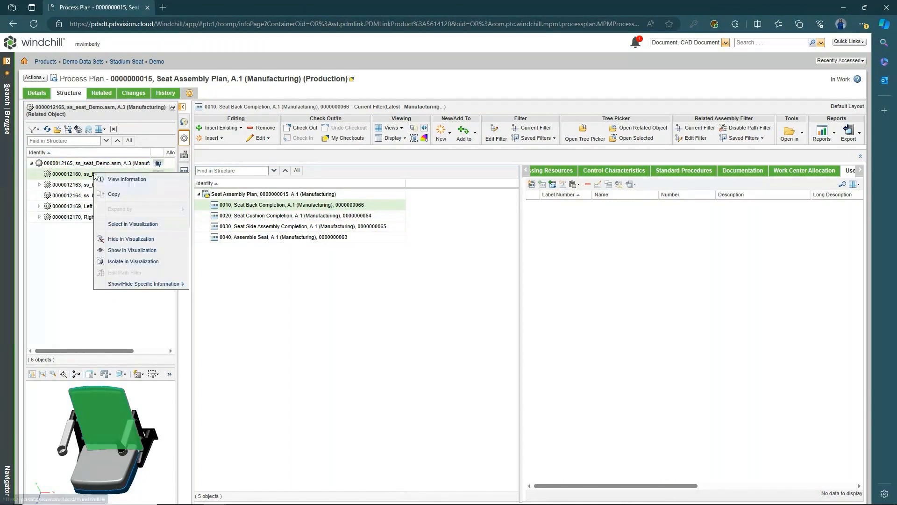
pyautogui.click(120, 197)
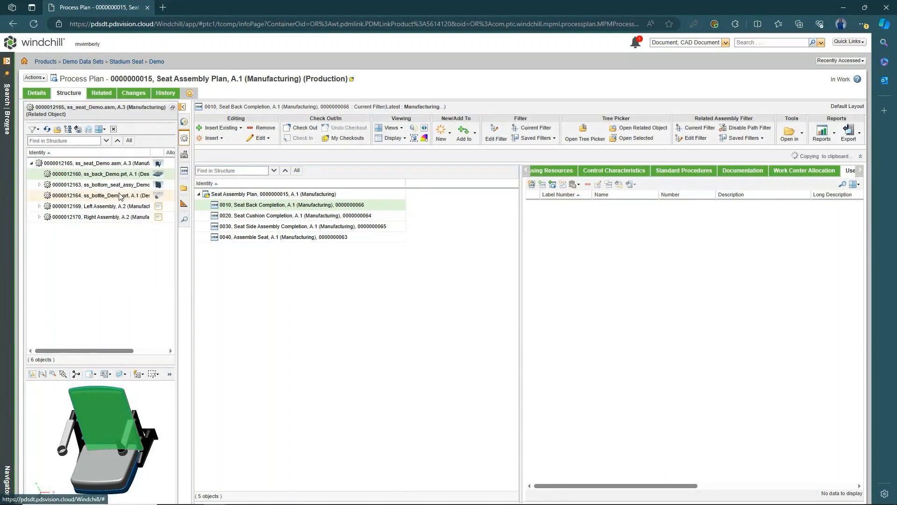
pyautogui.rightClick(271, 207)
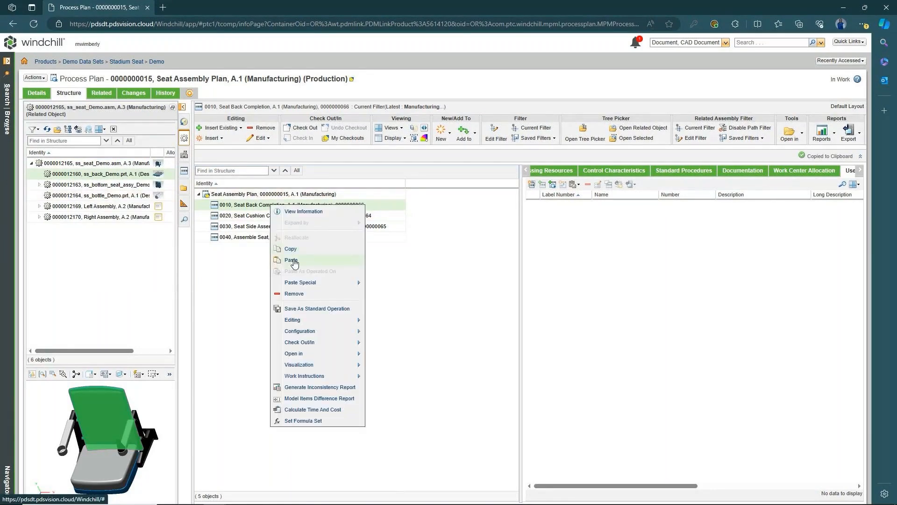
pyautogui.click(295, 258)
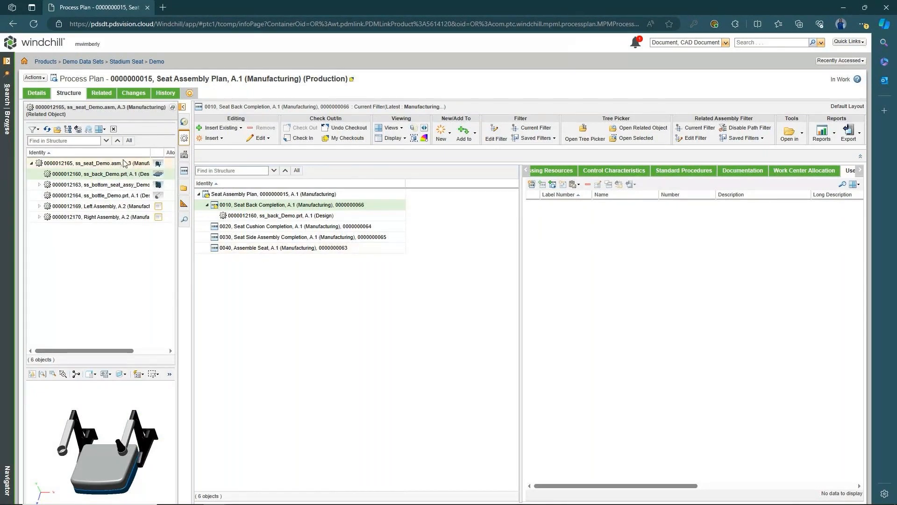
# - Copy ss_bottom_seat_assy_Demo.asm and paste it under operation 0020 Seat Cushion Completion
pyautogui.rightClick(109, 186)
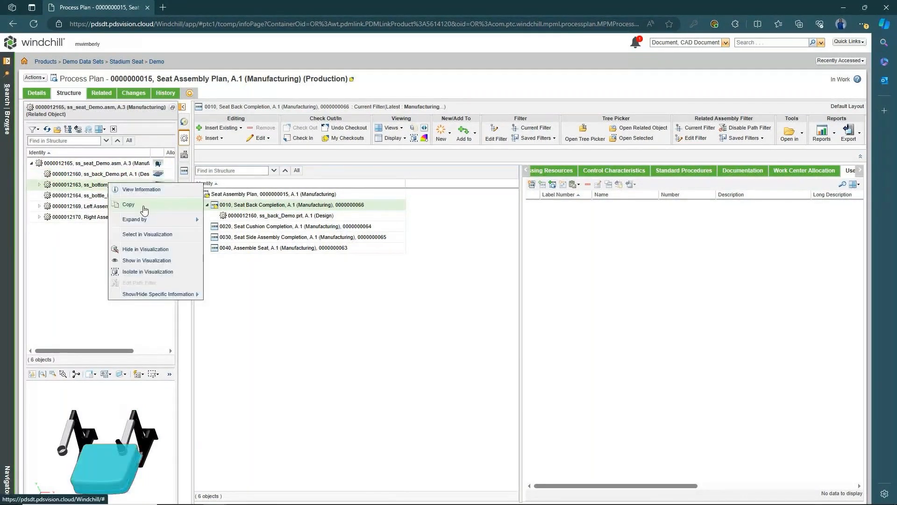
pyautogui.click(144, 204)
pyautogui.click(283, 229)
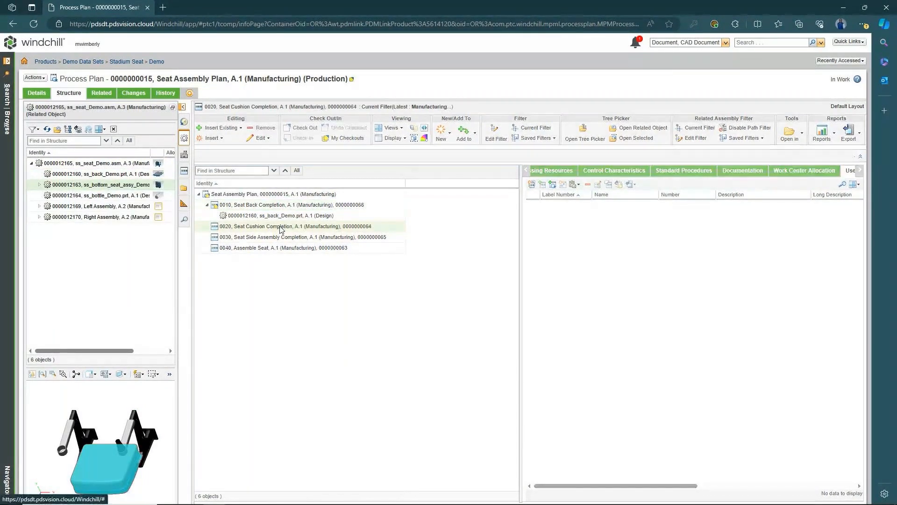
pyautogui.rightClick(283, 229)
pyautogui.click(306, 282)
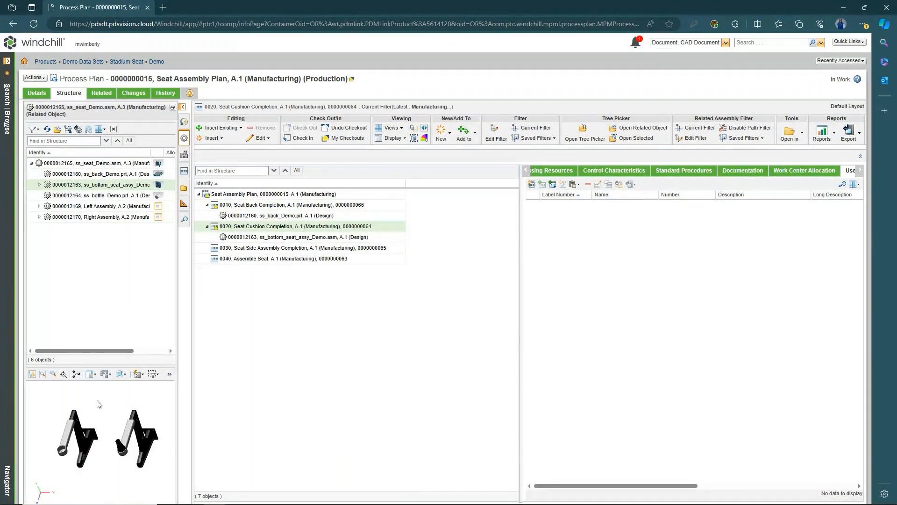
# - Copy Left Assembly and Right Assembly together and paste both under operation 0030
pyautogui.click(98, 208)
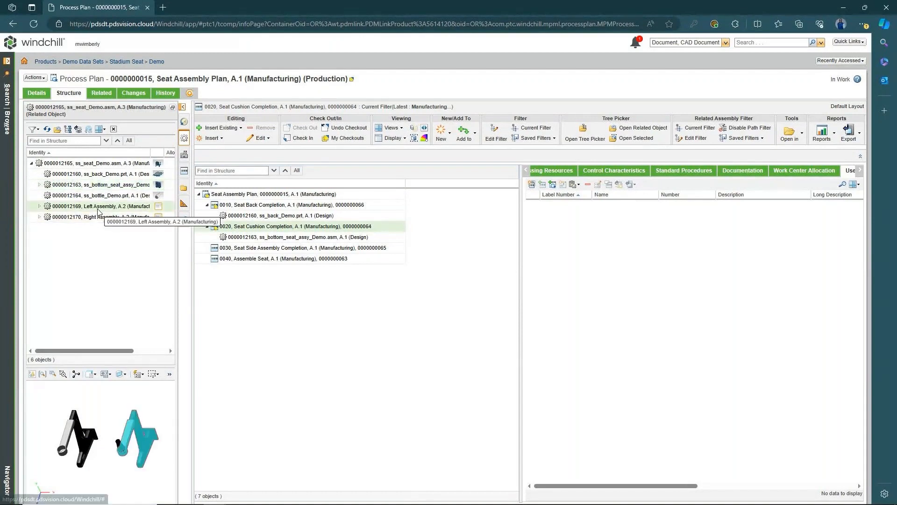
pyautogui.keyDown('ctrl'); pyautogui.click(96, 217); pyautogui.keyUp('ctrl')
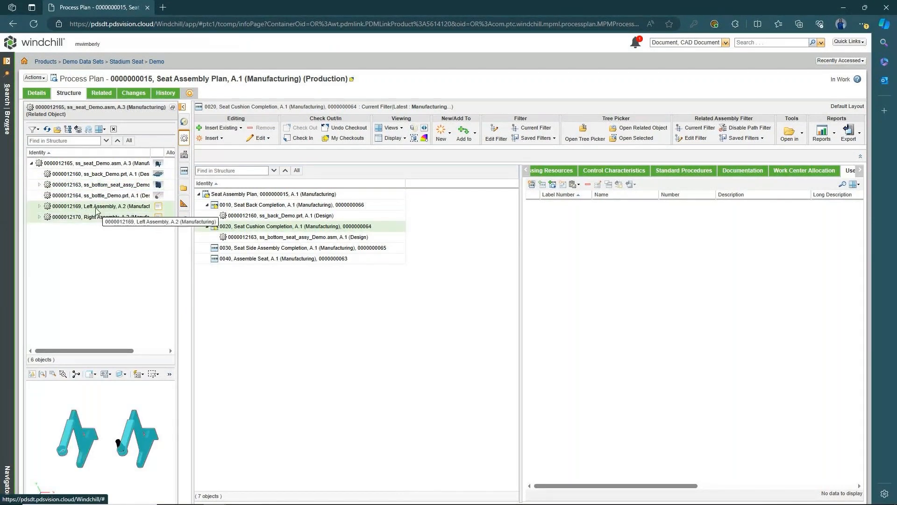
pyautogui.rightClick(96, 210)
pyautogui.click(122, 226)
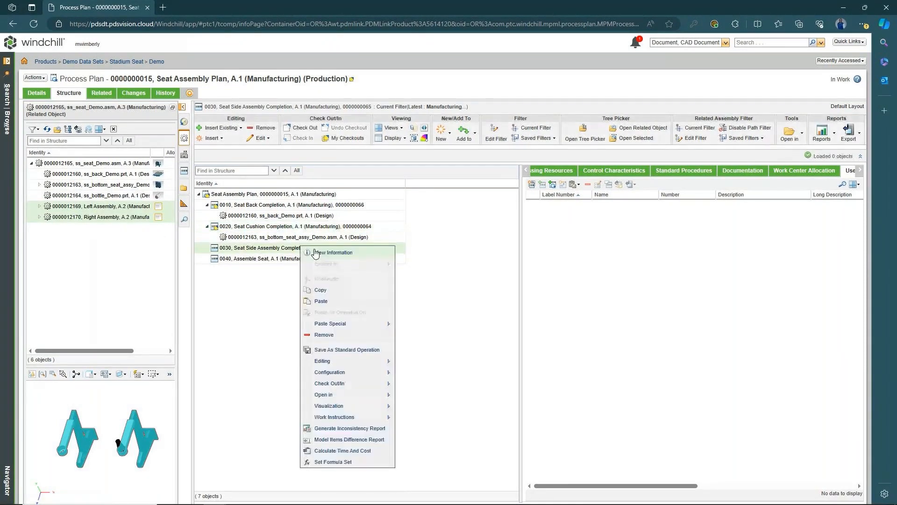
pyautogui.click(326, 302)
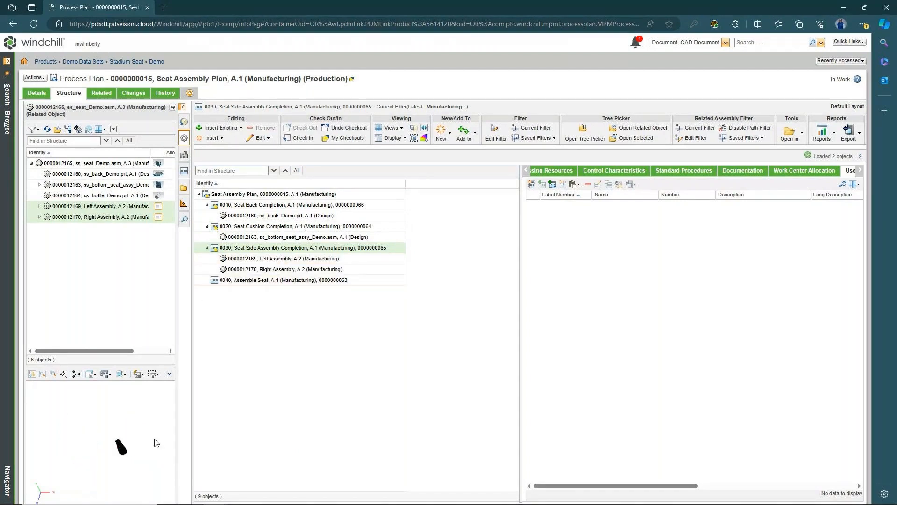
pyautogui.moveTo(117, 355); pyautogui.dragTo(131, 353)
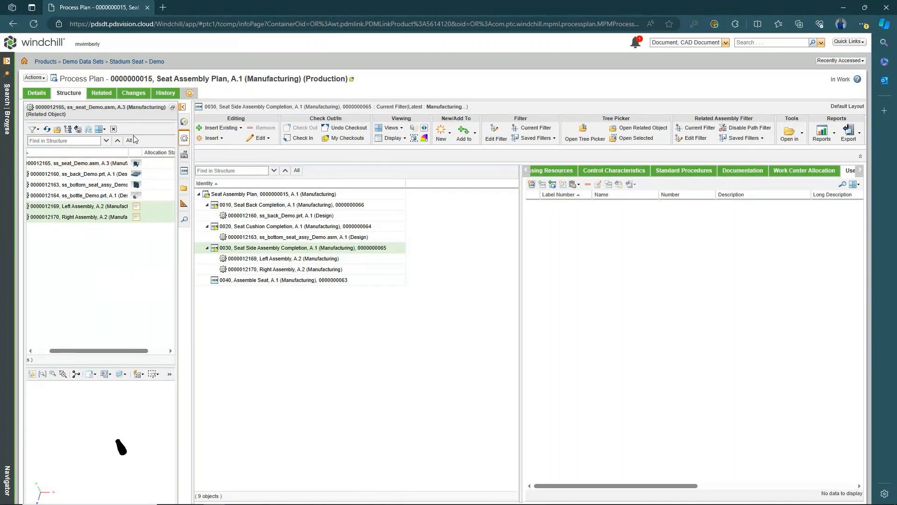
# - Display part allocation status, showing ss_bottle_Demo.prt at 0.0% and the other parts at 100%
pyautogui.click(79, 131)
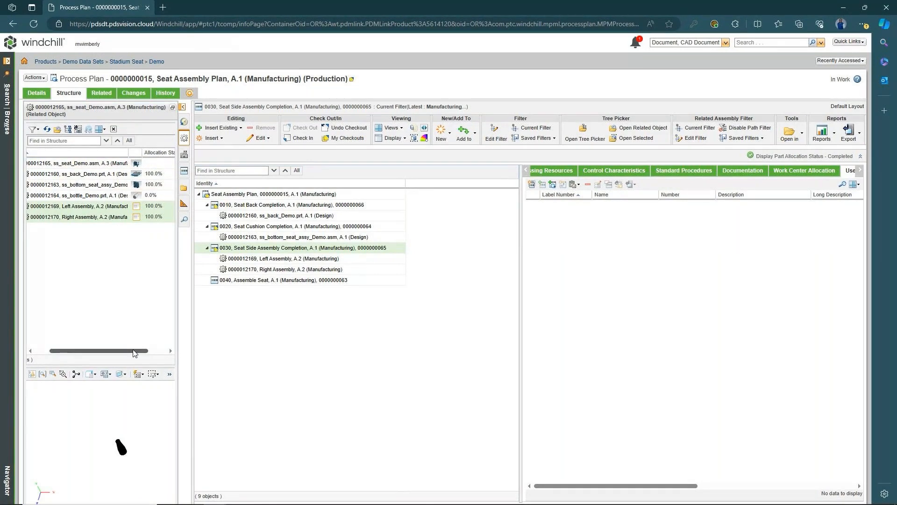
pyautogui.moveTo(134, 353); pyautogui.dragTo(141, 353)
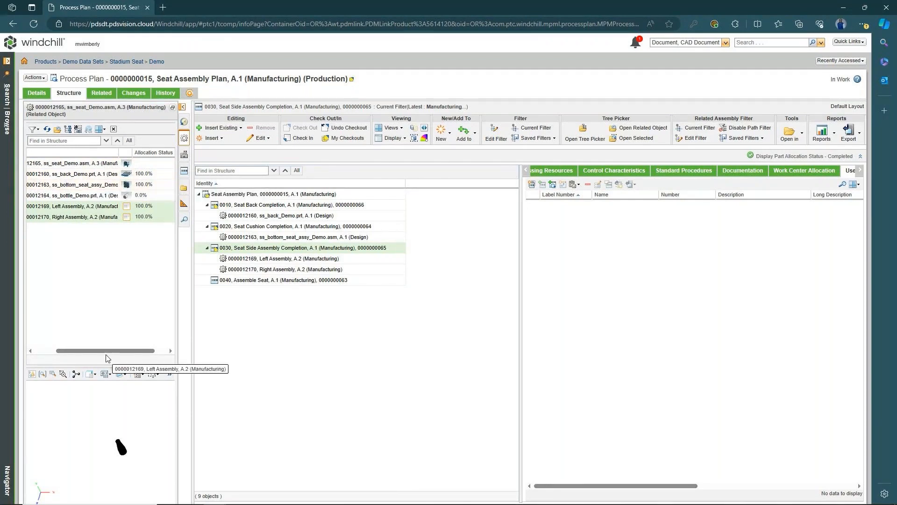
pyautogui.moveTo(109, 352); pyautogui.dragTo(86, 354)
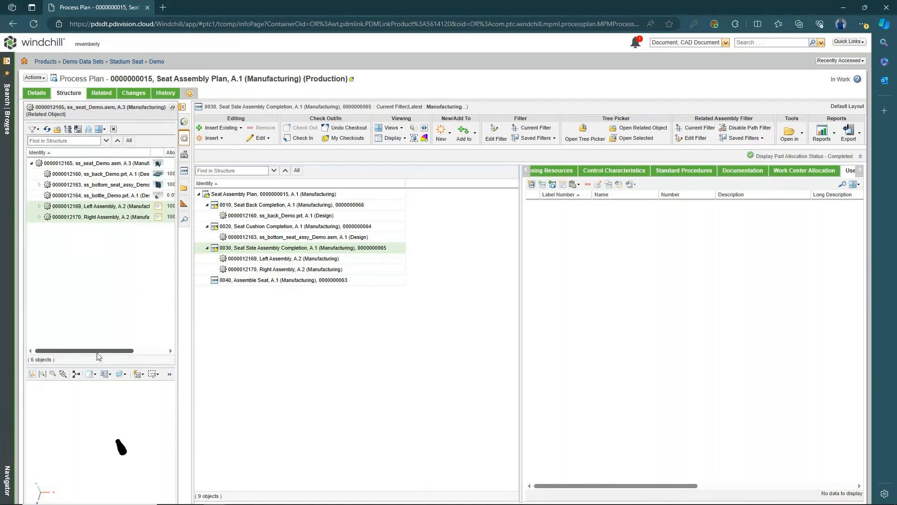
pyautogui.moveTo(98, 351); pyautogui.dragTo(116, 351)
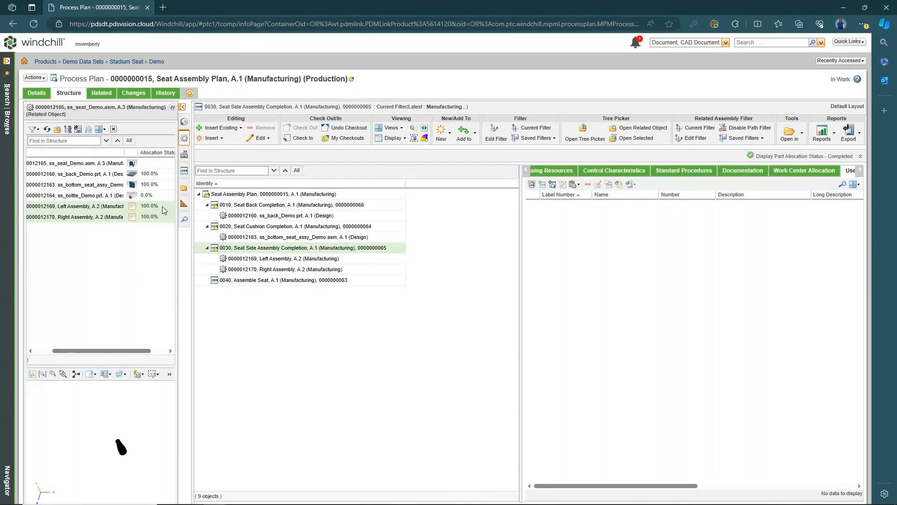
# - Copy ss_bottle_Demo.prt and paste it under operation 0040 Assemble Seat
pyautogui.rightClick(87, 197)
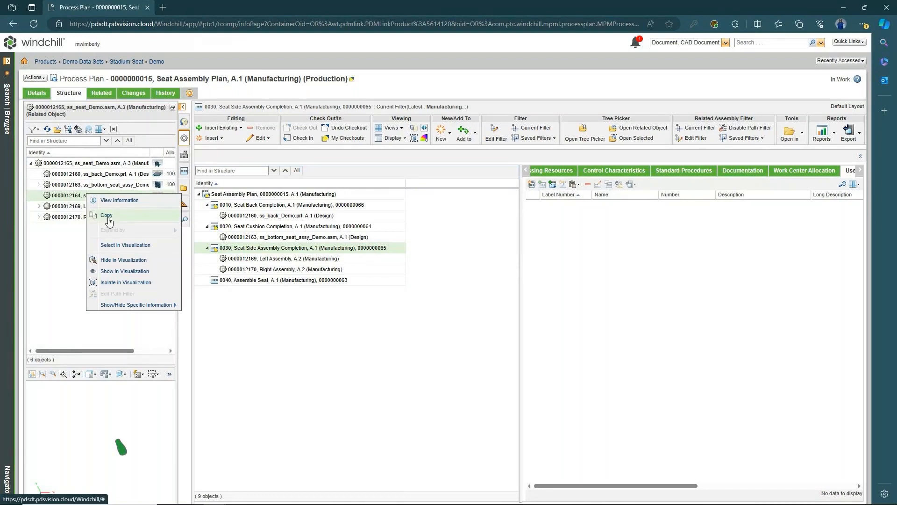
pyautogui.click(109, 216)
pyautogui.click(284, 280)
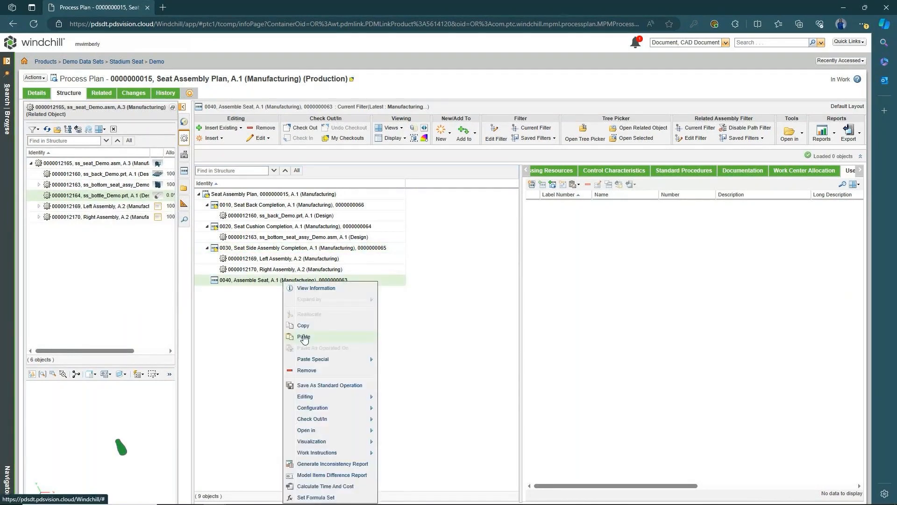
pyautogui.click(306, 332)
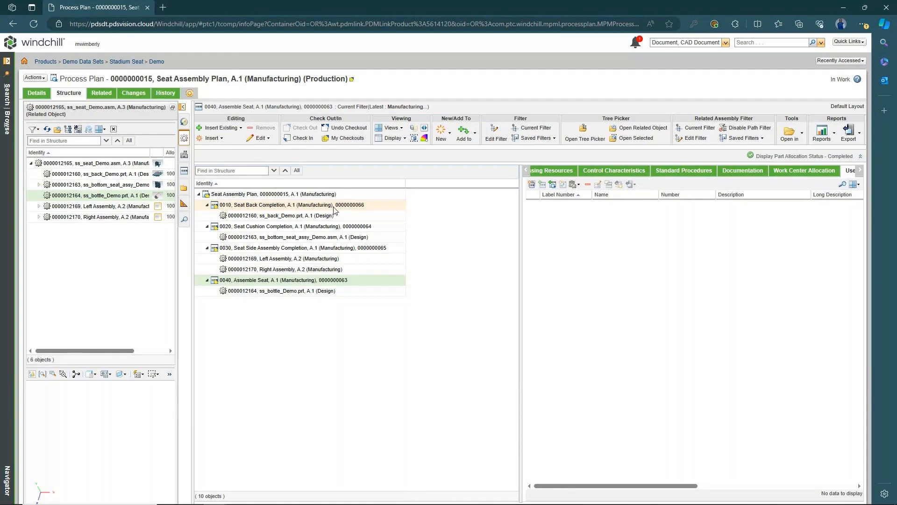
# - Search the Tree Picker for injection* and drag Injection Mold Machine - Large toward the plan
pyautogui.click(184, 220)
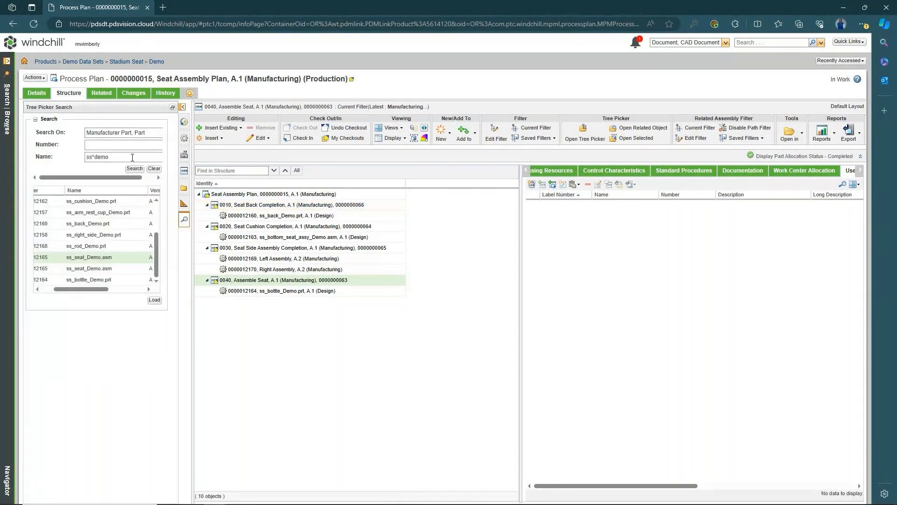
pyautogui.click(154, 168)
pyautogui.click(113, 157)
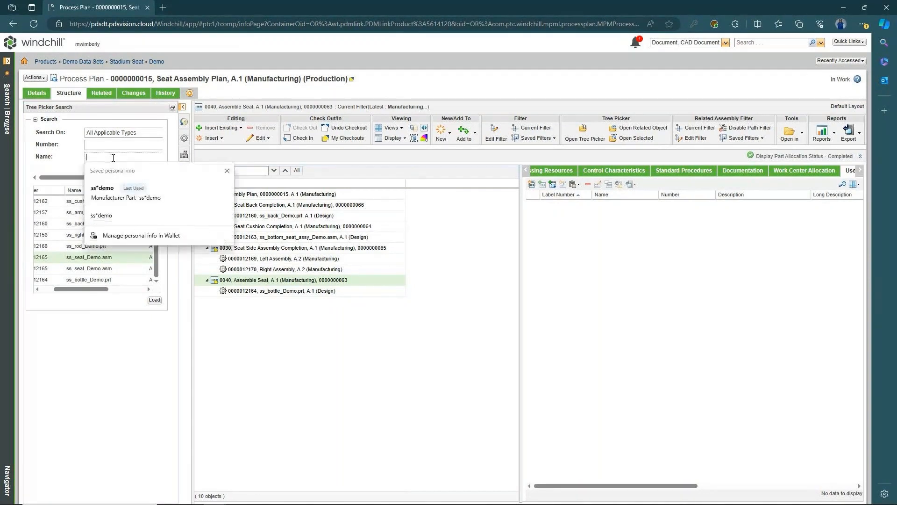
pyautogui.write('injectio')
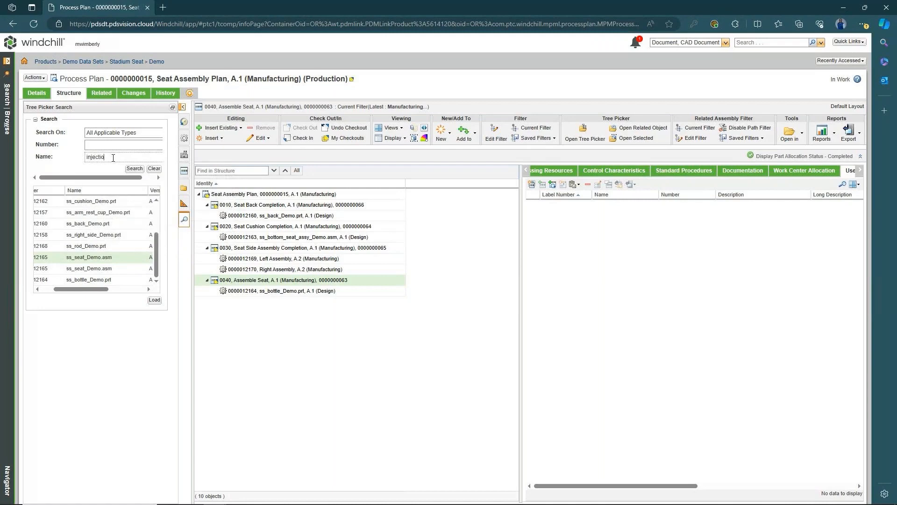
pyautogui.write('n')
pyautogui.write('*')
pyautogui.press('Return')
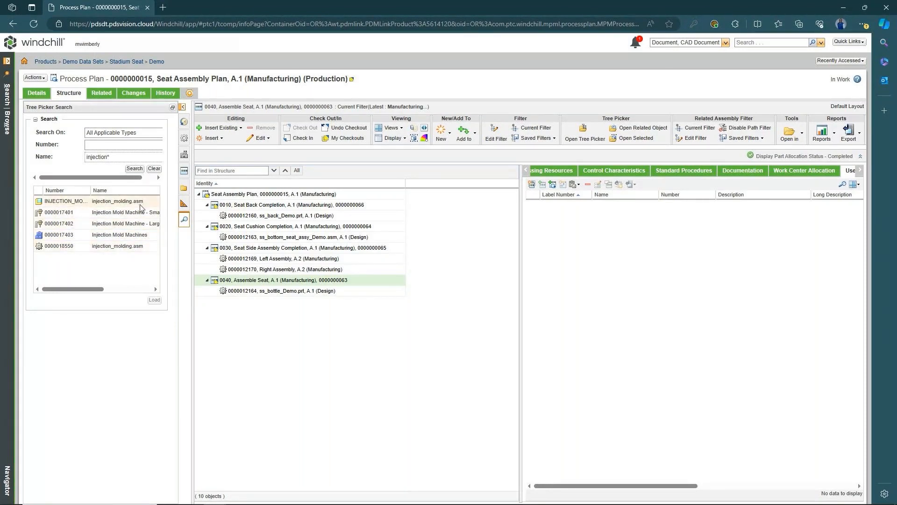
pyautogui.click(111, 226)
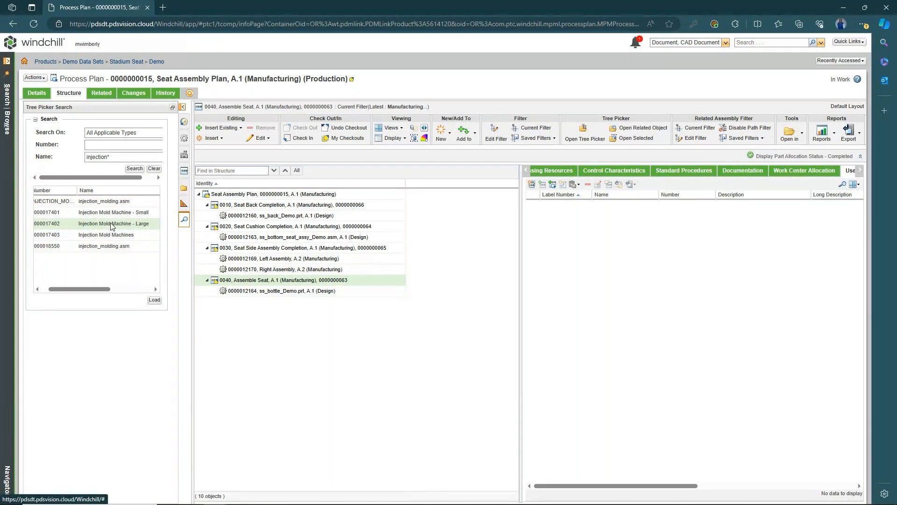
pyautogui.moveTo(112, 225); pyautogui.dragTo(296, 207)
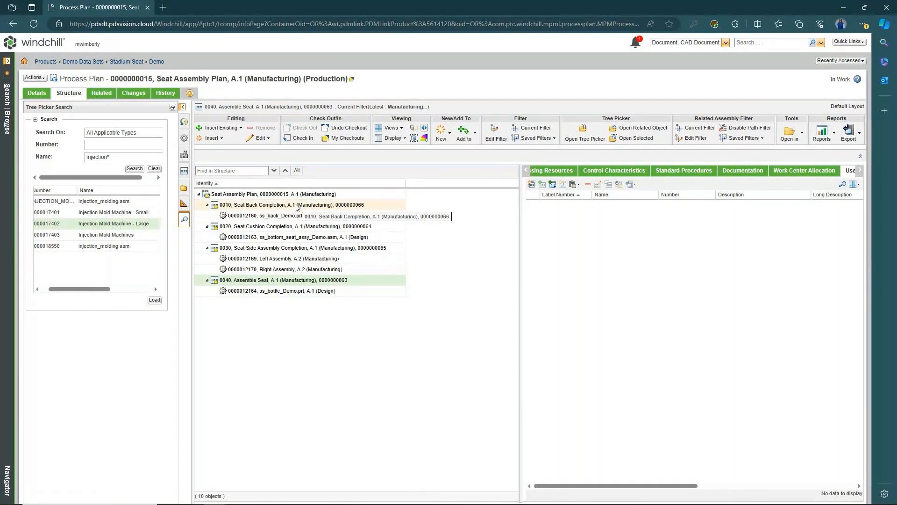
# - Paste Injection Mold Machine - Large onto operation 0010 Seat Back Completion
pyautogui.rightClick(296, 207)
pyautogui.moveTo(321, 224)
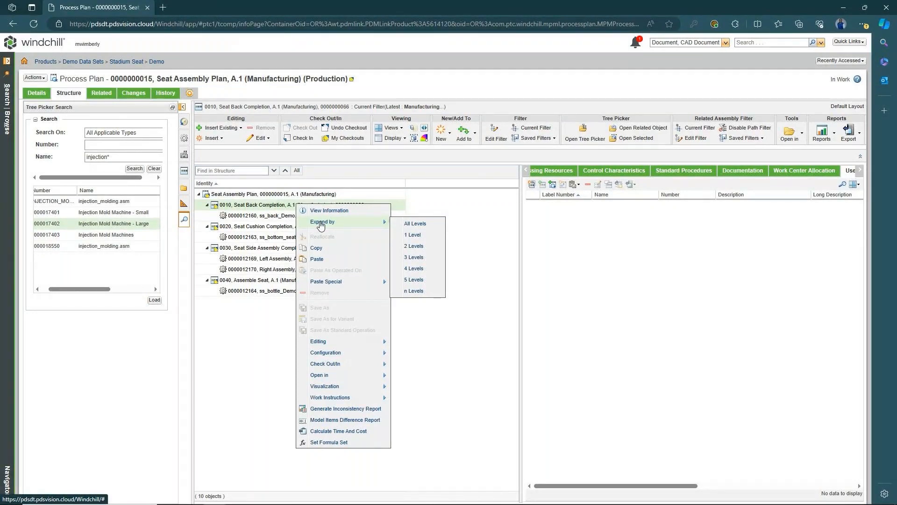
pyautogui.click(321, 263)
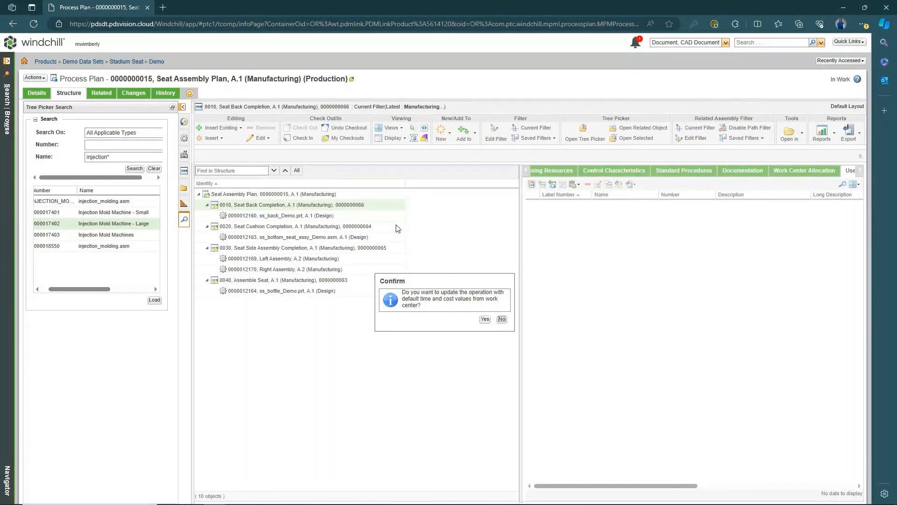
# - Accept the default time and cost and the linked Plastic Molding Certification, then review 0010's new rows
pyautogui.click(484, 319)
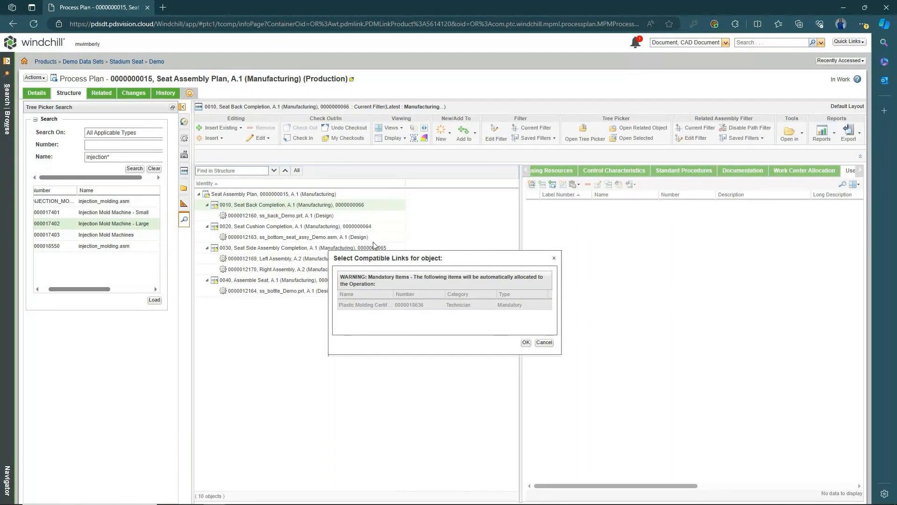
pyautogui.click(526, 343)
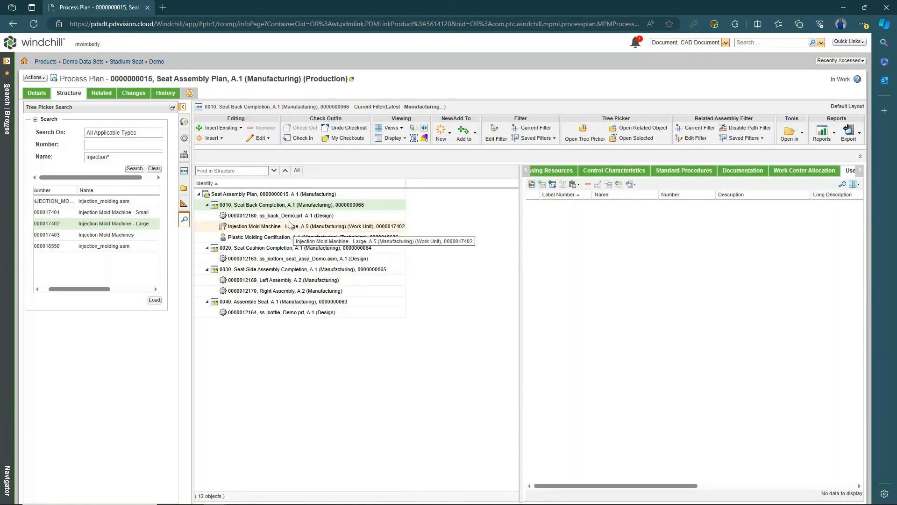
pyautogui.click(260, 229)
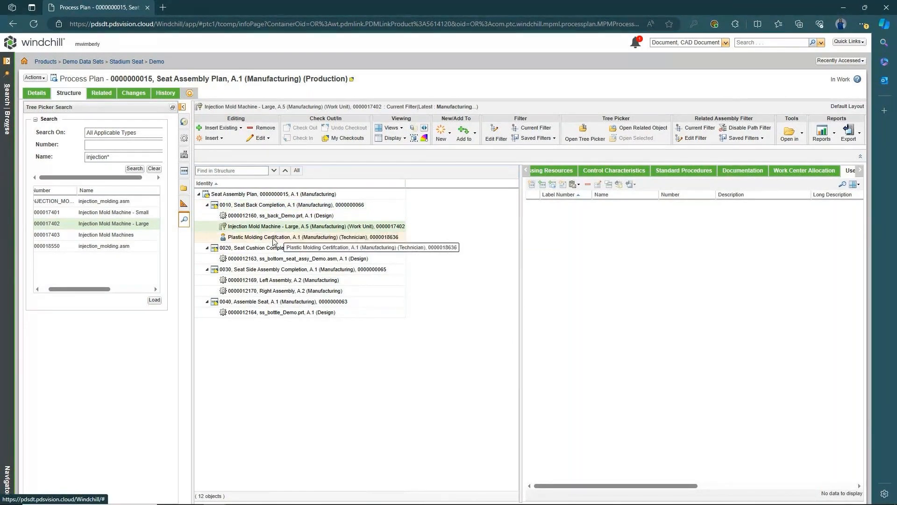
pyautogui.click(263, 237)
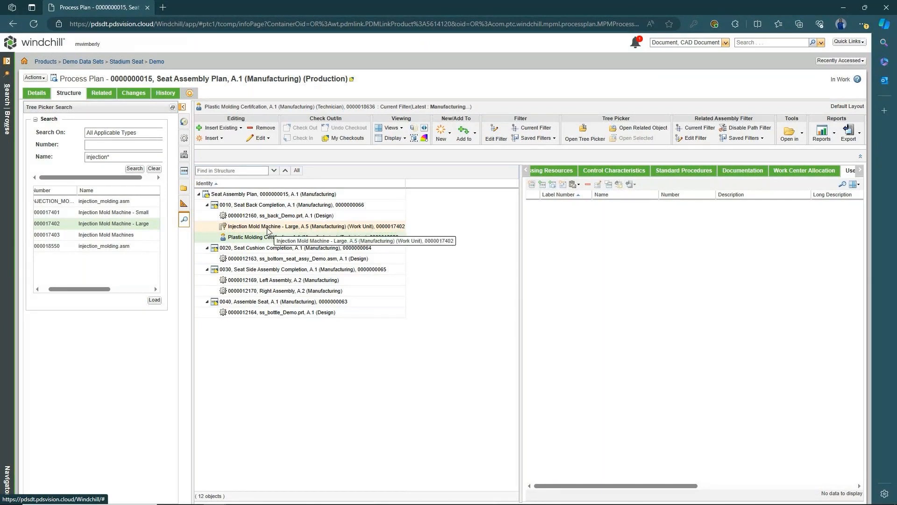
pyautogui.click(297, 207)
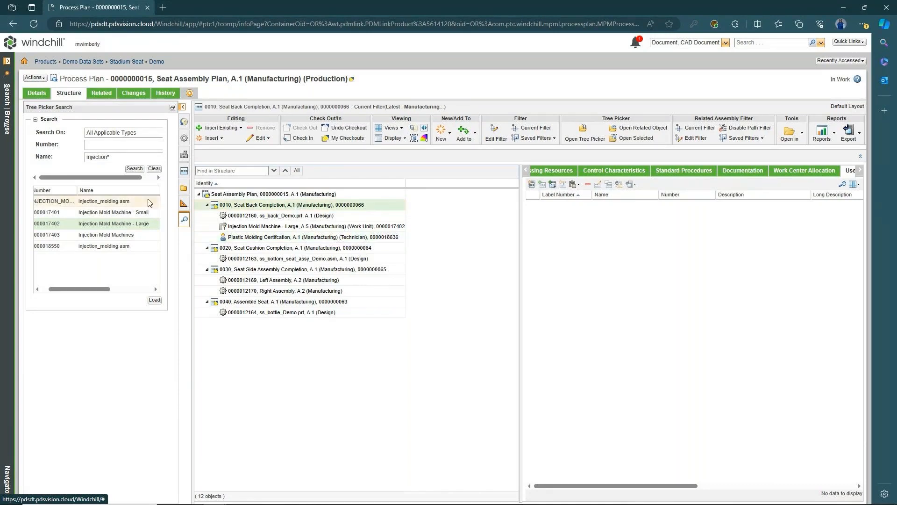
# - Search for the cleaning plan and load the Part Cleaning A.2 structure
pyautogui.click(154, 169)
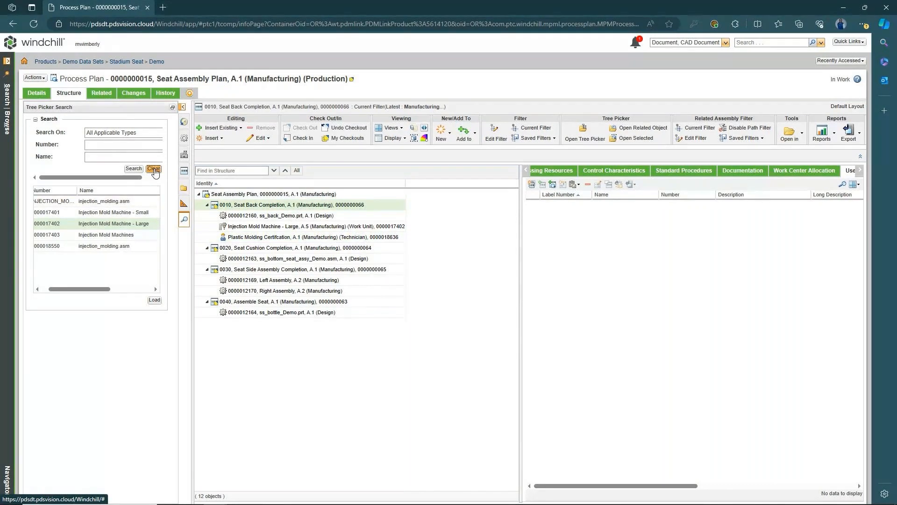
pyautogui.click(132, 155)
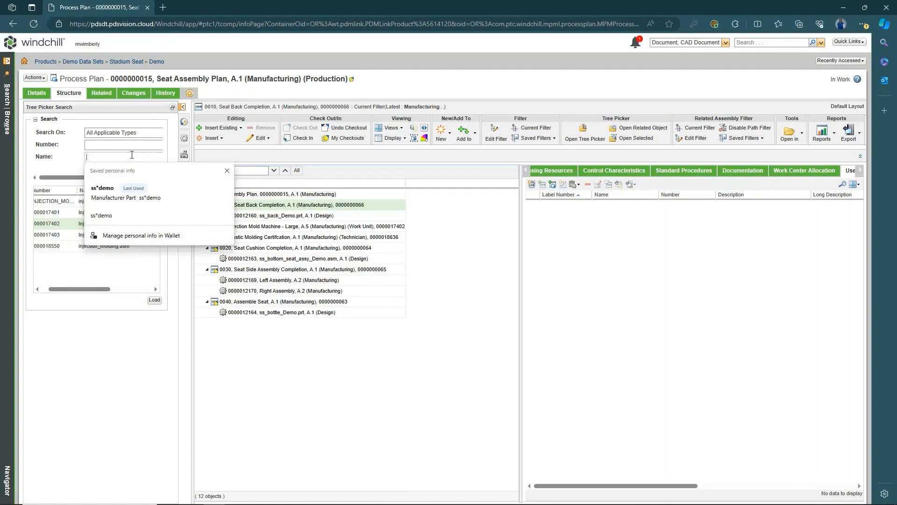
pyautogui.click(134, 144)
pyautogui.click(117, 161)
pyautogui.write('cleaing')
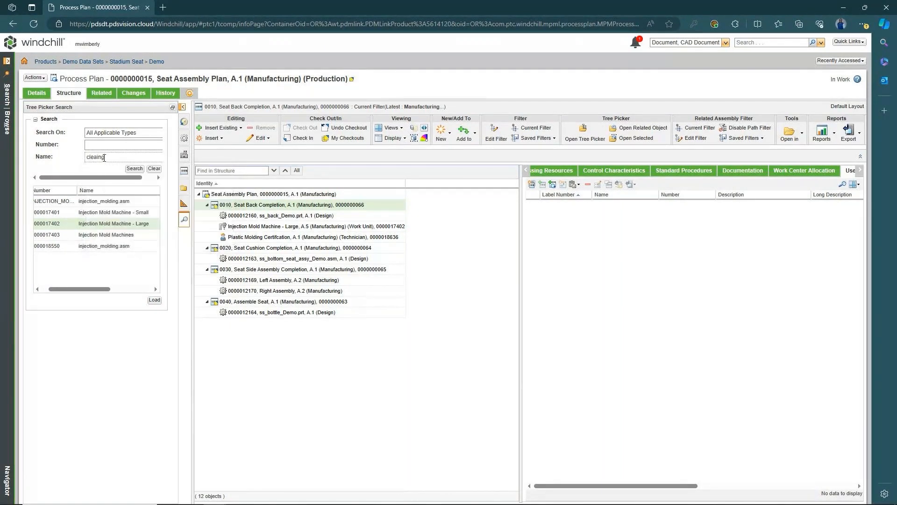
pyautogui.press('Return')
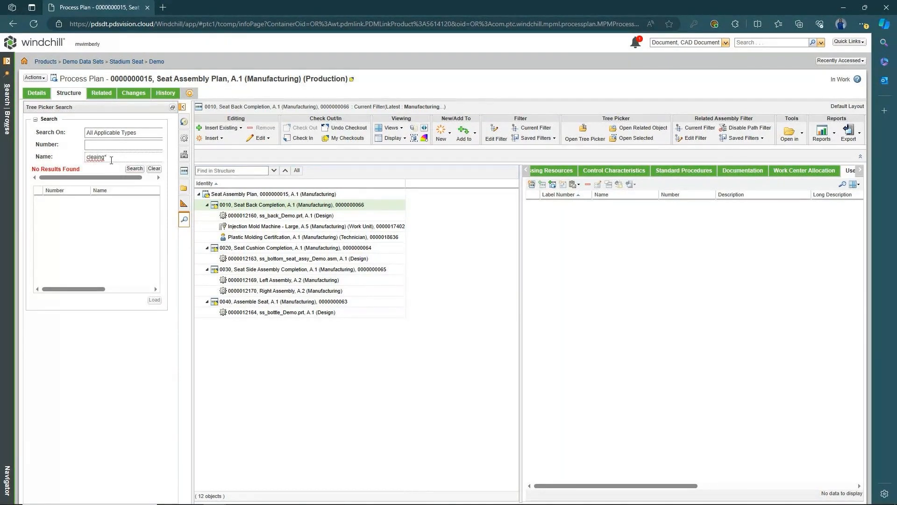
pyautogui.press('BackSpace')
pyautogui.press('BackSpace')
pyautogui.press('BackSpace')
pyautogui.press('BackSpace')
pyautogui.write('n')
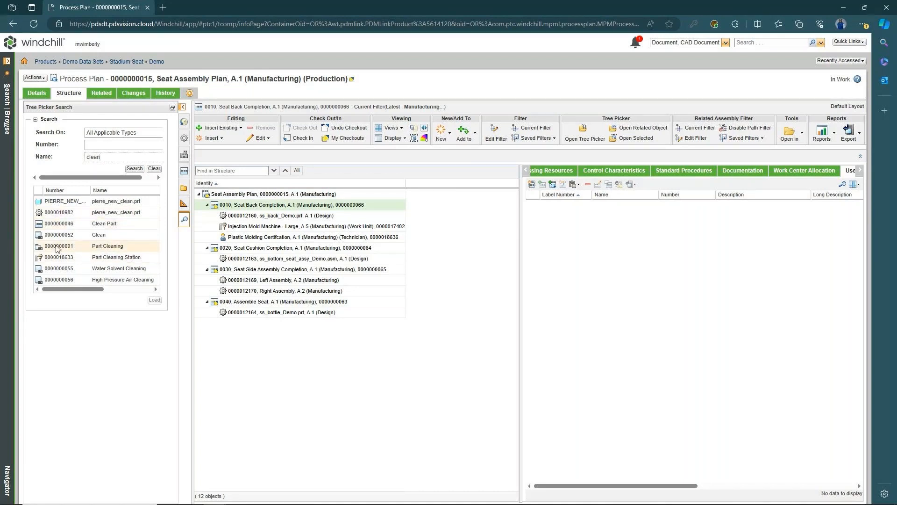
pyautogui.click(102, 249)
pyautogui.moveTo(96, 290); pyautogui.dragTo(77, 293)
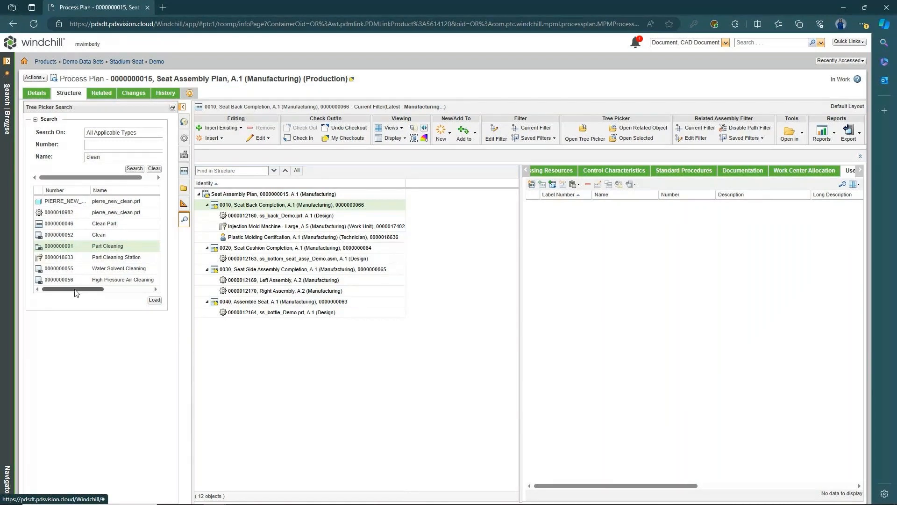
pyautogui.click(154, 302)
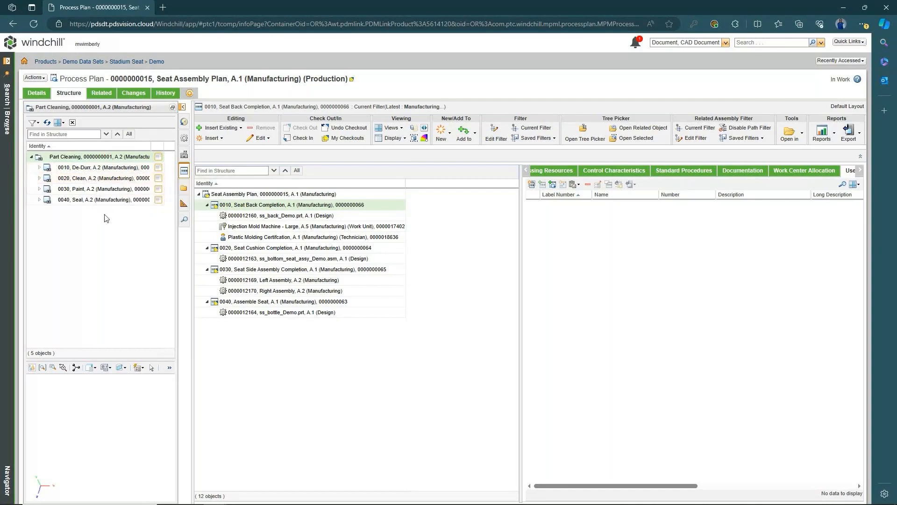
# - Expand and collapse the De-Durr and Clean sub-steps, then select all four Part Cleaning operations
pyautogui.click(39, 168)
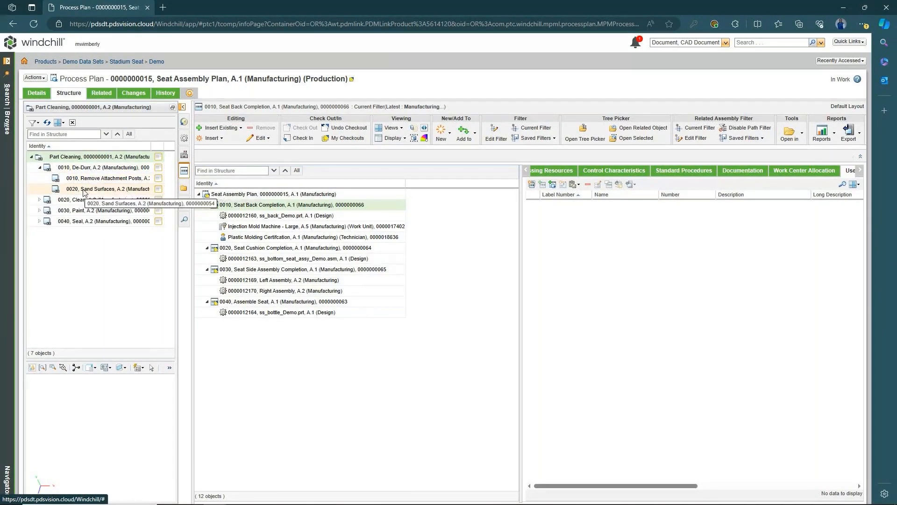
pyautogui.click(40, 168)
pyautogui.click(39, 179)
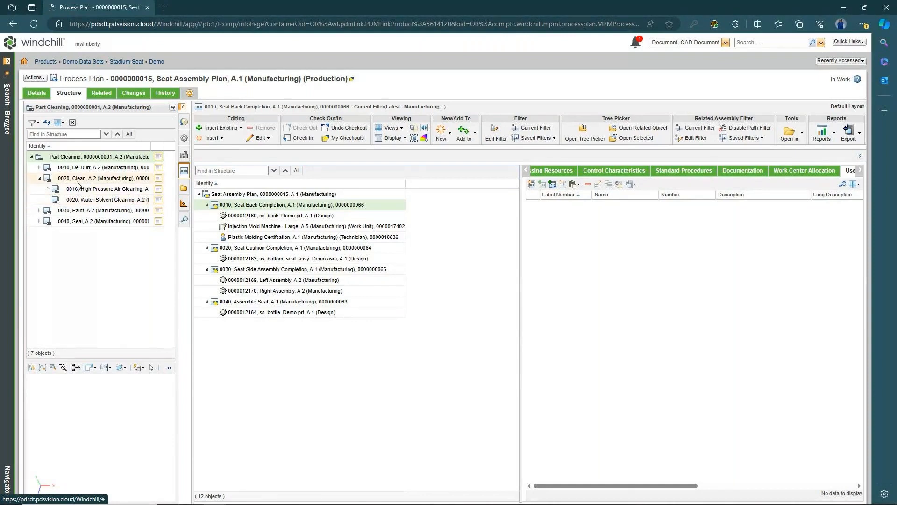
pyautogui.click(39, 178)
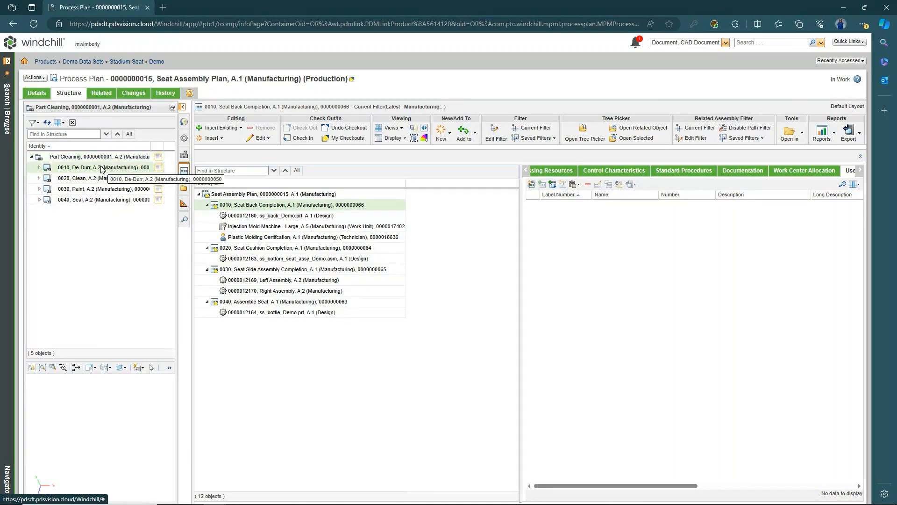
pyautogui.rightClick(105, 202)
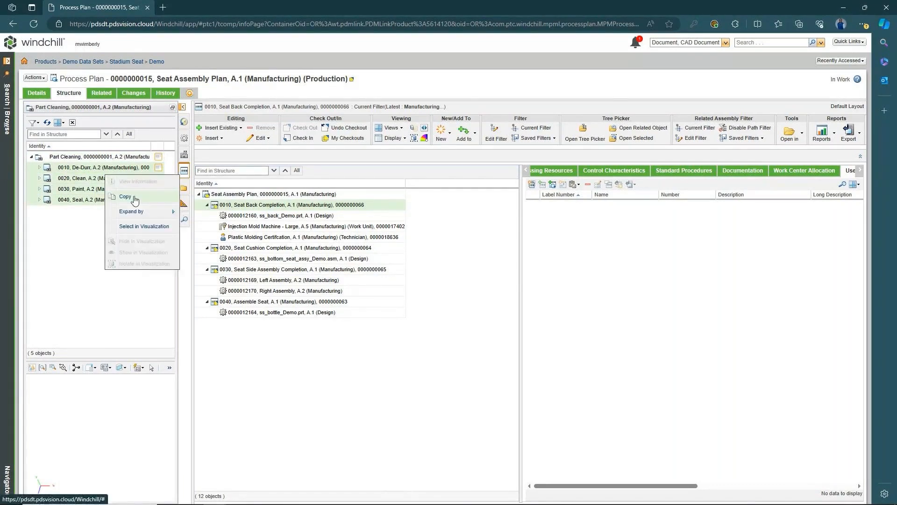
# - Copy the four Part Cleaning operations and paste them under 0010 as 0050–0080
pyautogui.click(123, 182)
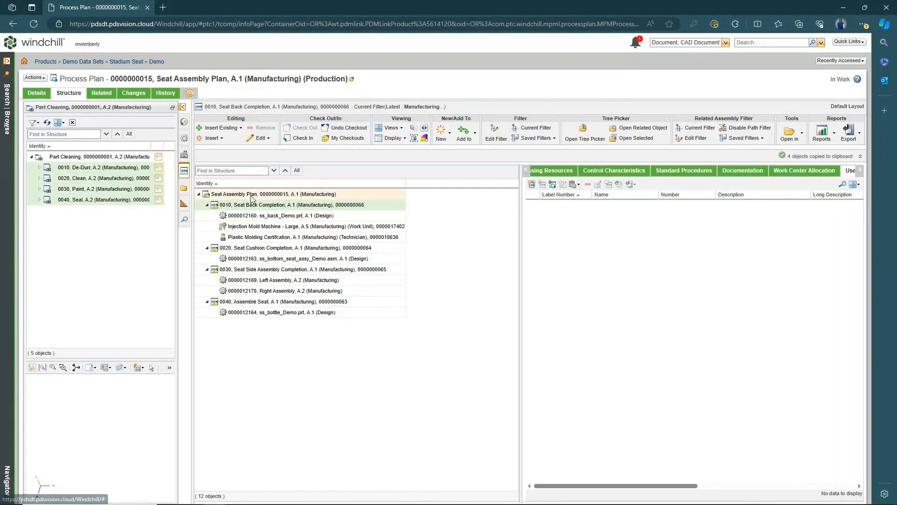
pyautogui.rightClick(283, 205)
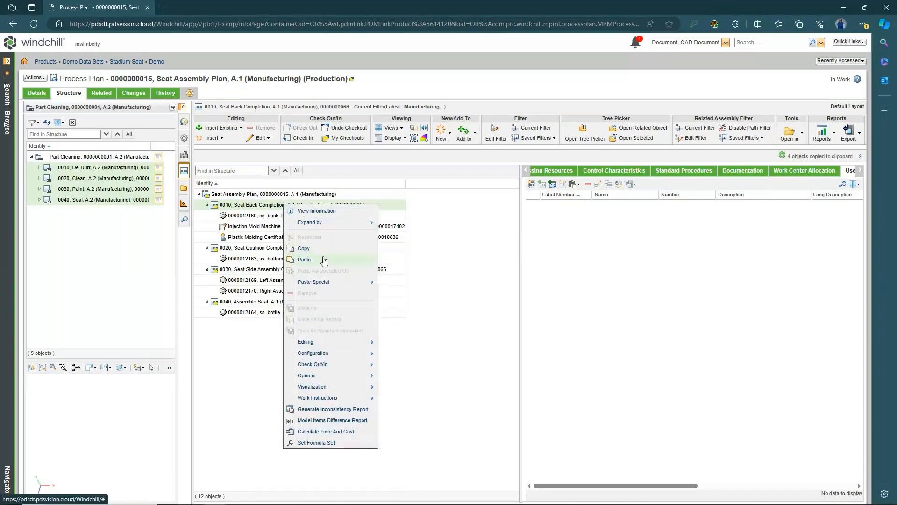
pyautogui.click(304, 259)
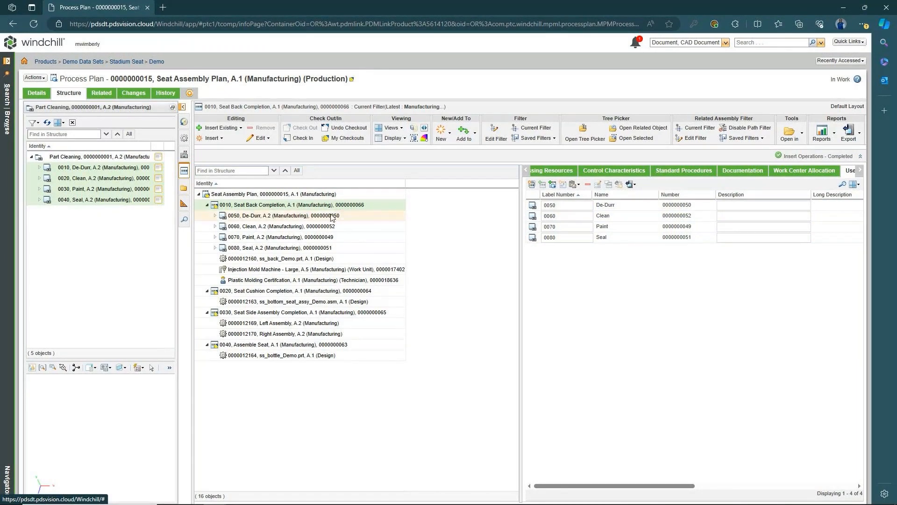
pyautogui.click(318, 292)
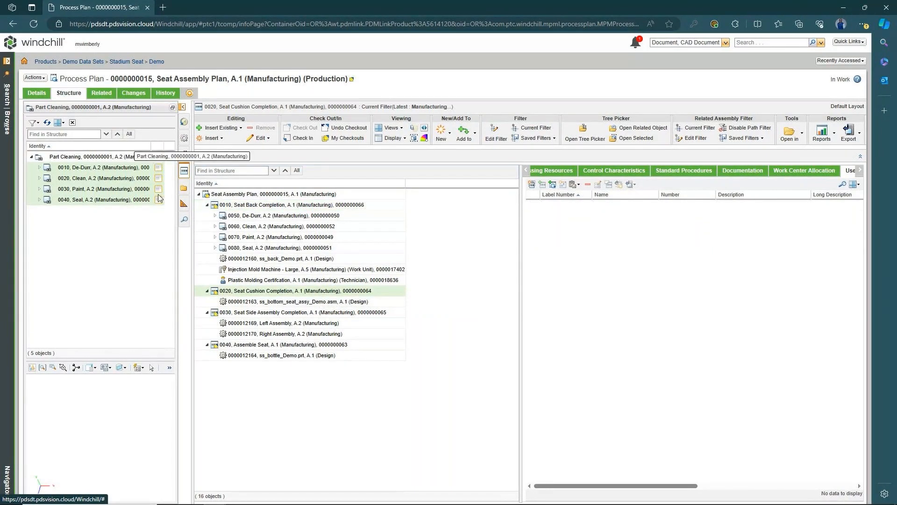
# - Search by name for 'station' and load Assembly Station A.3 into the side structure panel
pyautogui.click(184, 220)
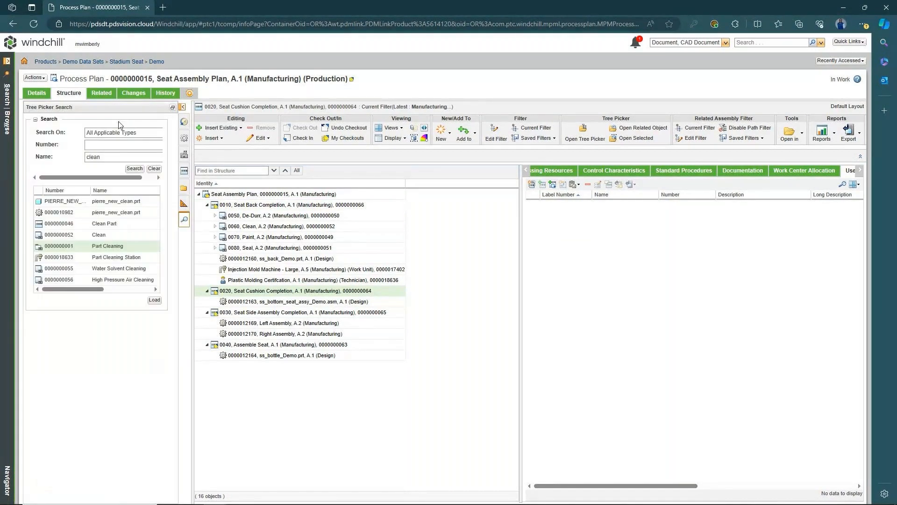
pyautogui.click(145, 158)
pyautogui.doubleClick(152, 158)
pyautogui.write('assembly')
pyautogui.press('Return')
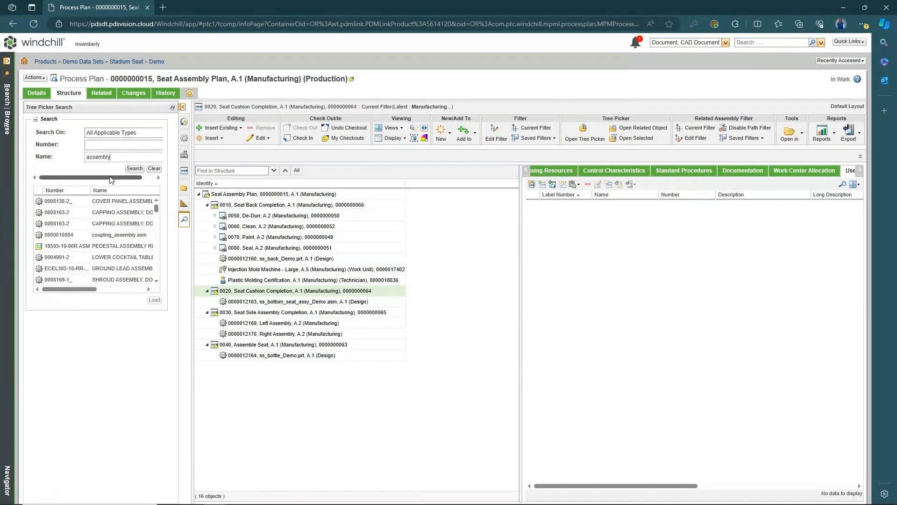
pyautogui.doubleClick(118, 157)
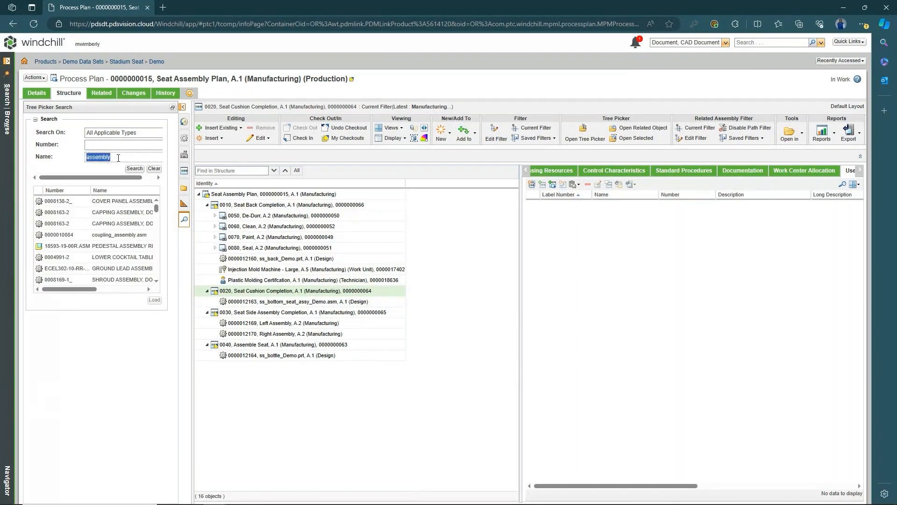
pyautogui.write('station')
pyautogui.press('Return')
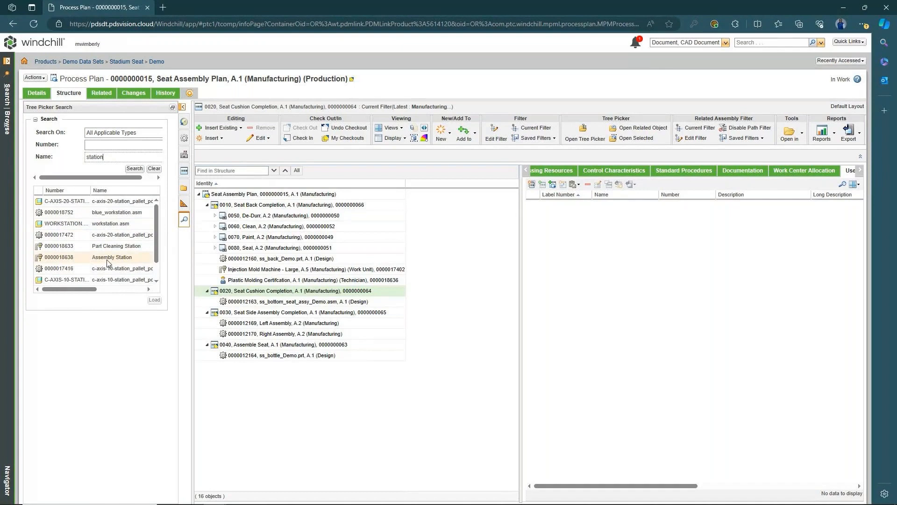
pyautogui.click(72, 260)
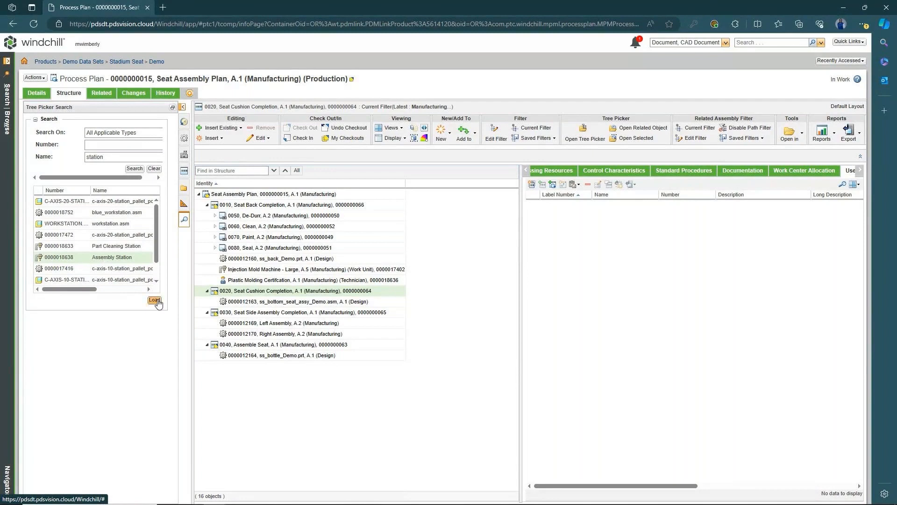
pyautogui.click(157, 301)
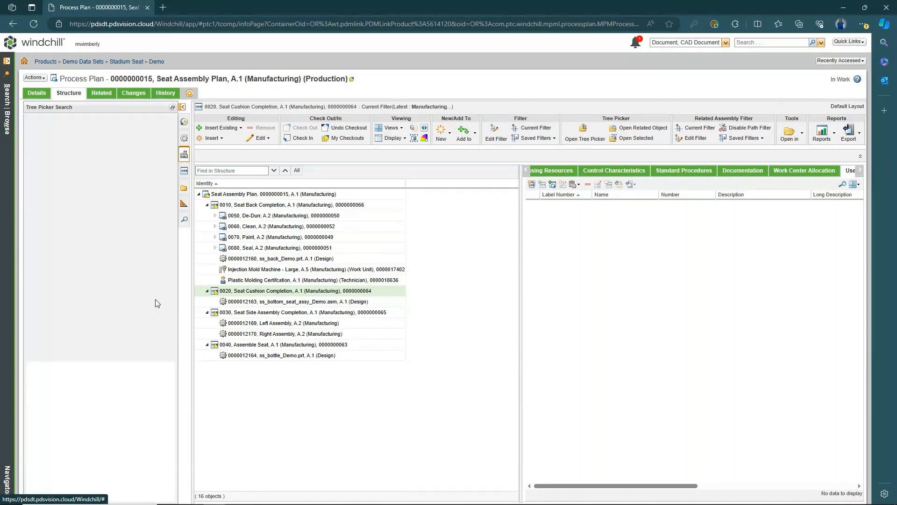
pyautogui.moveTo(158, 165)
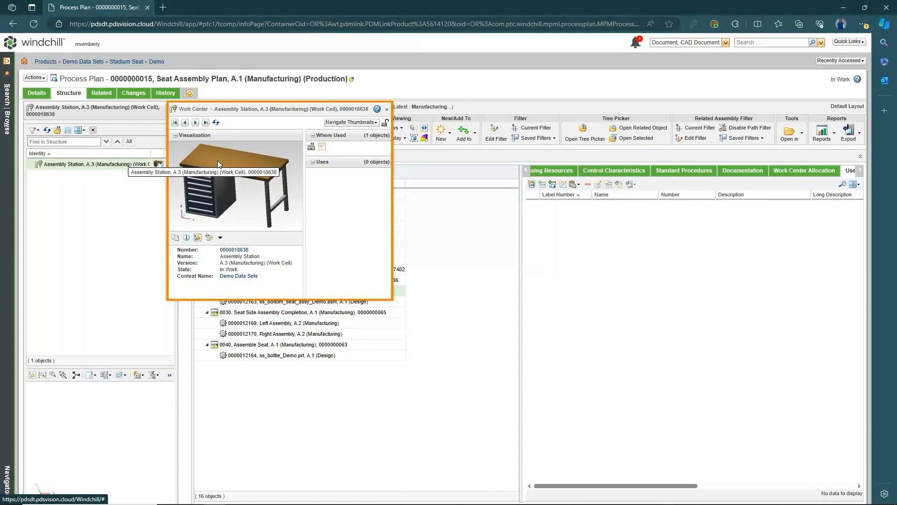
# - Paste Assembly Station A.3 onto operation 0020, updating times and costs and linking Senior Assembler
pyautogui.click(388, 110)
pyautogui.rightClick(116, 164)
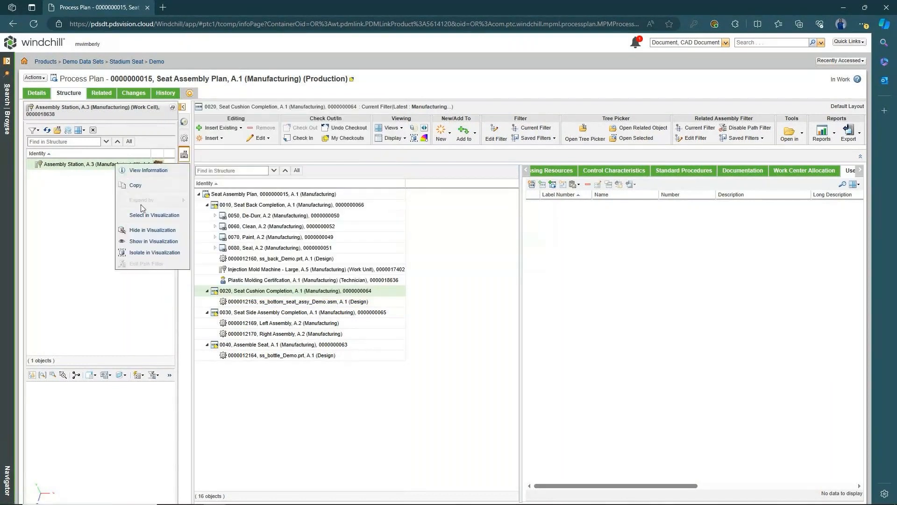
pyautogui.click(136, 186)
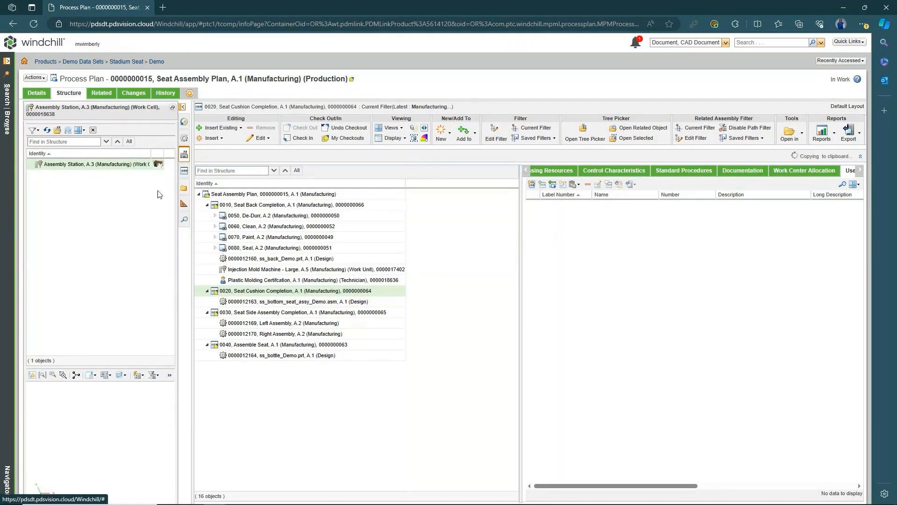
pyautogui.rightClick(317, 293)
pyautogui.click(339, 313)
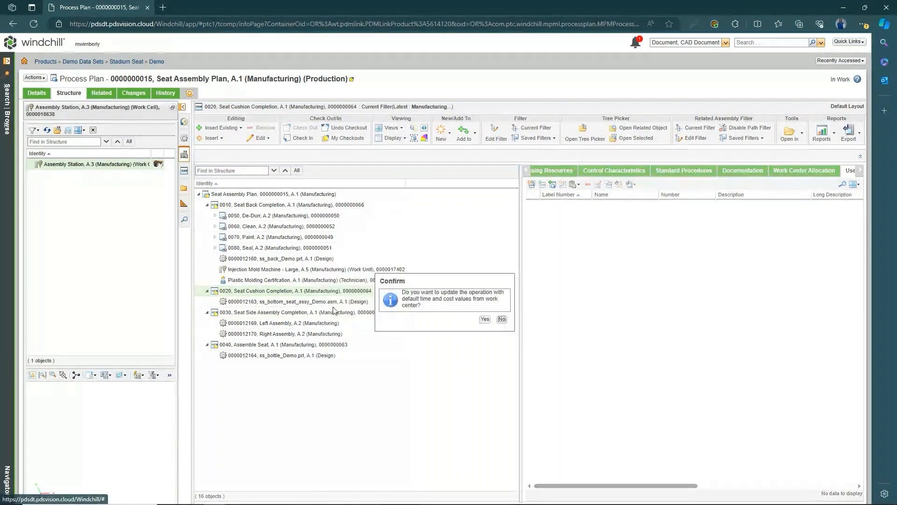
pyautogui.click(501, 319)
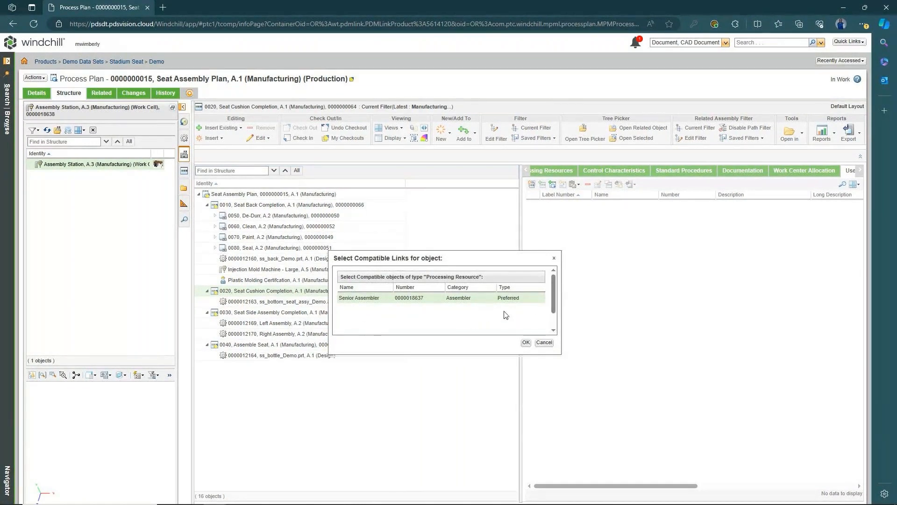
pyautogui.click(527, 342)
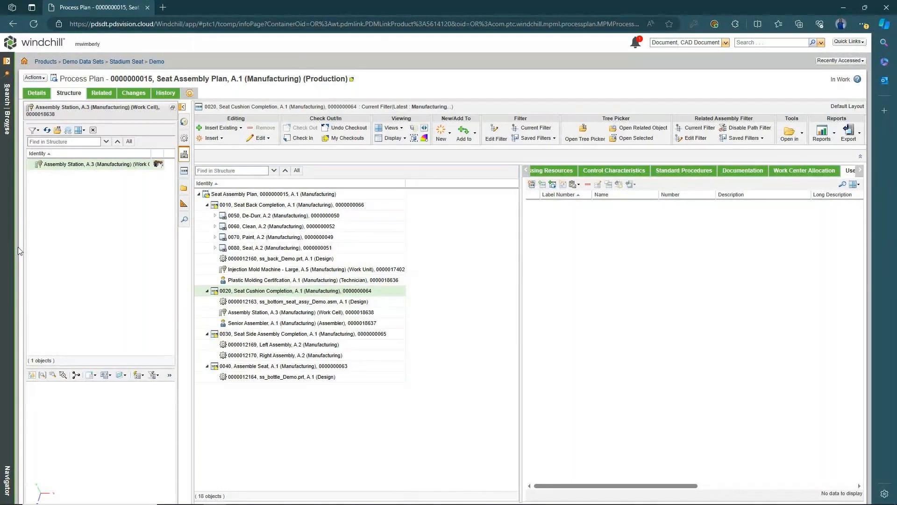
pyautogui.click(342, 195)
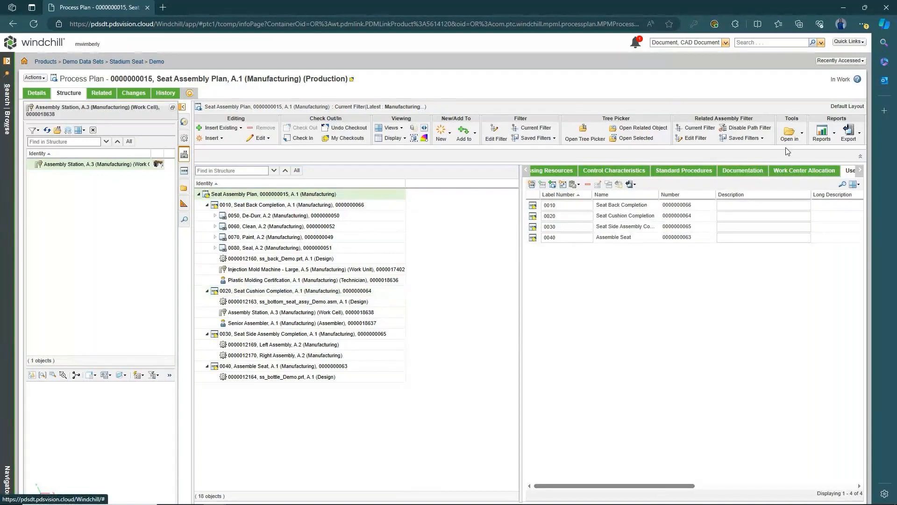
# - Show the 3D seat model and highlight the parts used by operations 0010 through 0040
pyautogui.click(526, 170)
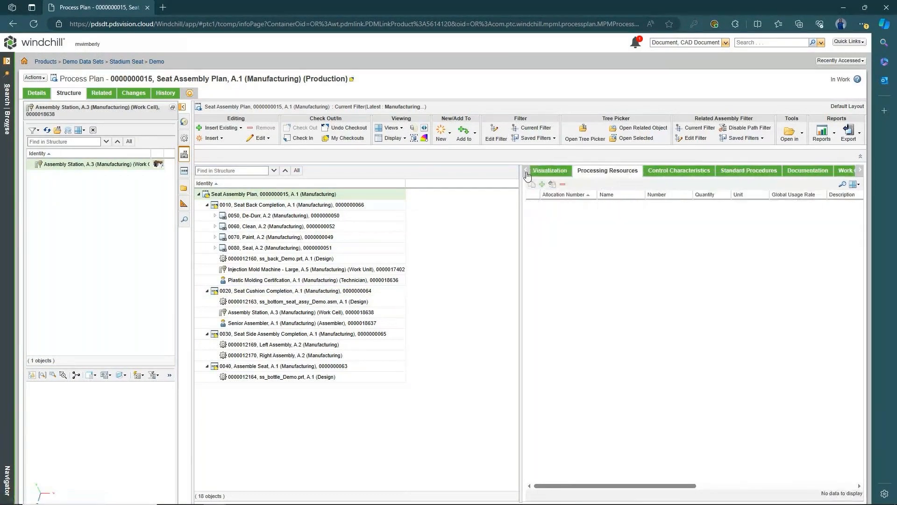
pyautogui.click(582, 171)
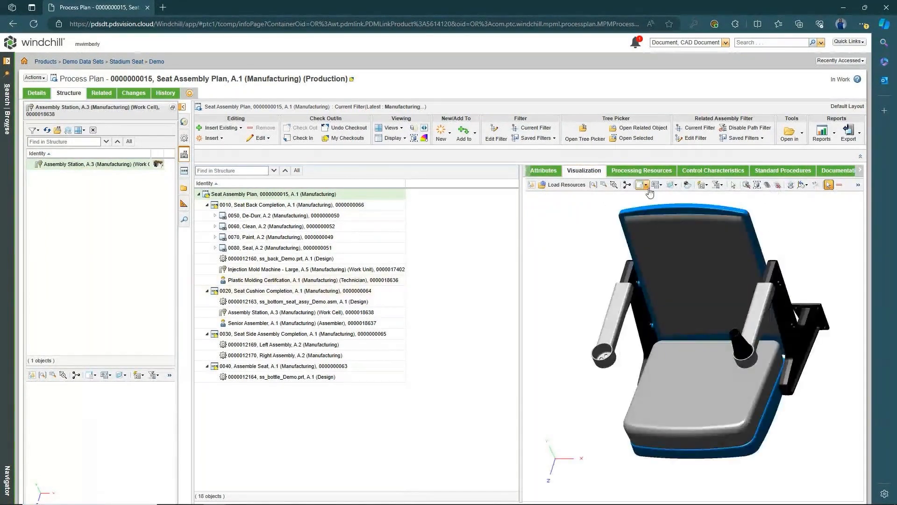
pyautogui.click(317, 205)
pyautogui.click(291, 290)
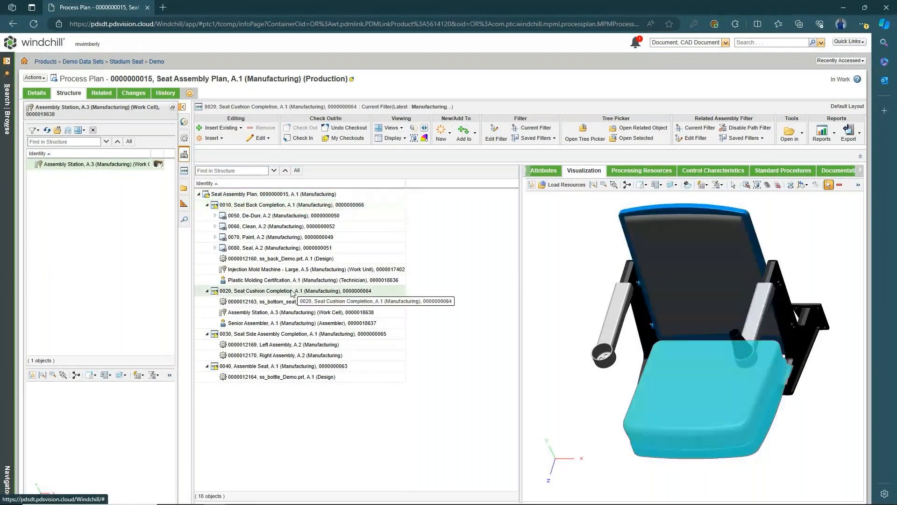
pyautogui.click(293, 334)
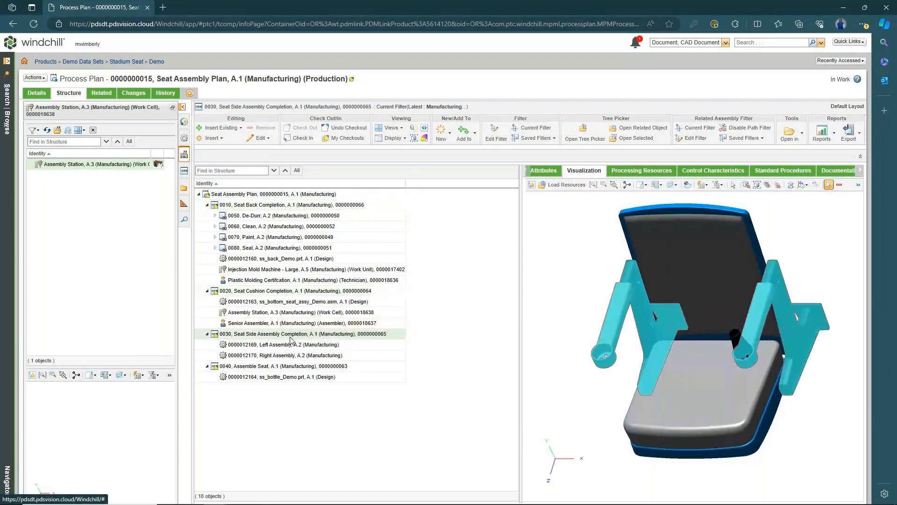
pyautogui.click(293, 366)
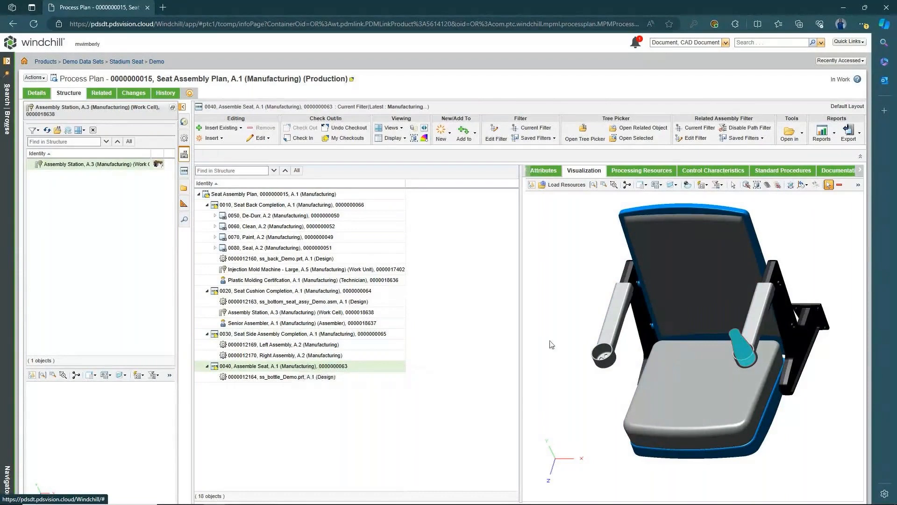
pyautogui.click(311, 207)
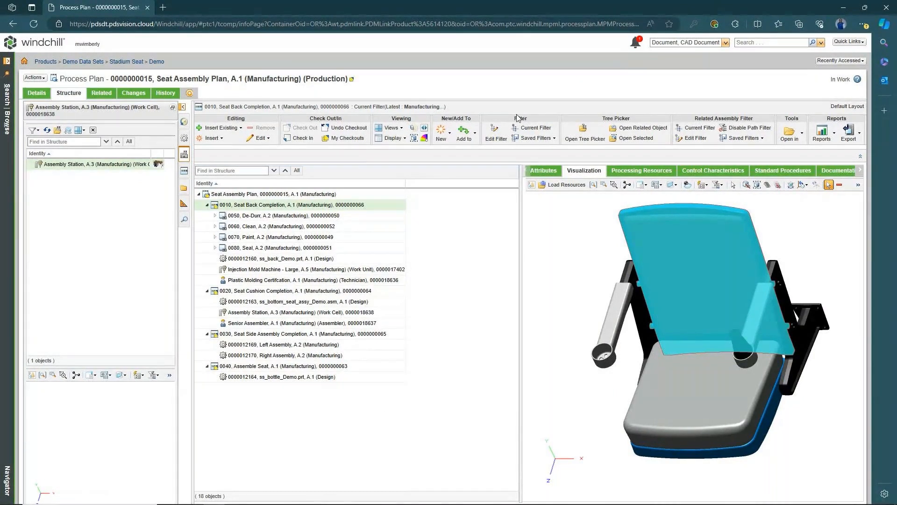
pyautogui.rightClick(334, 194)
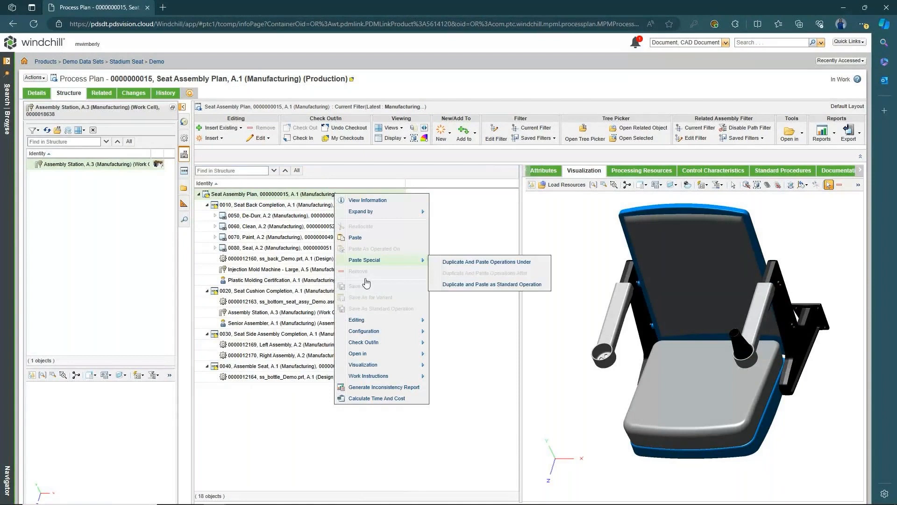
pyautogui.moveTo(376, 377)
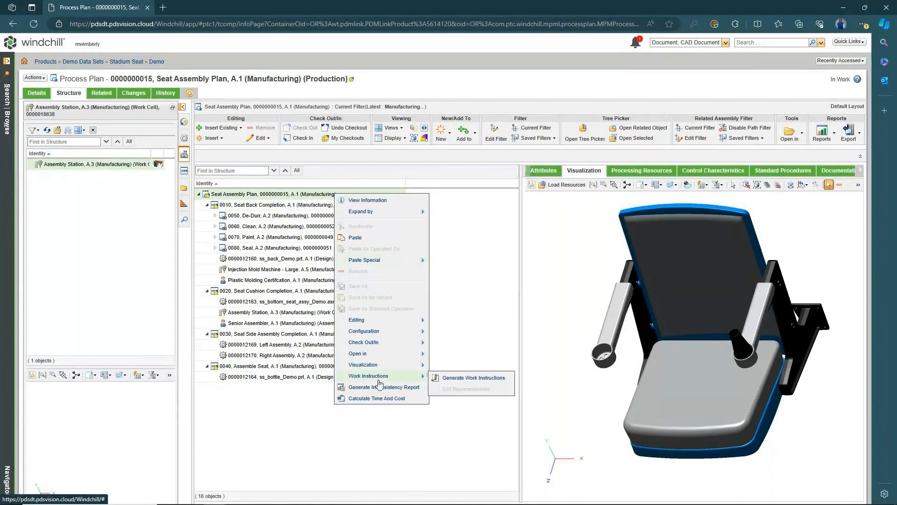
pyautogui.click(468, 379)
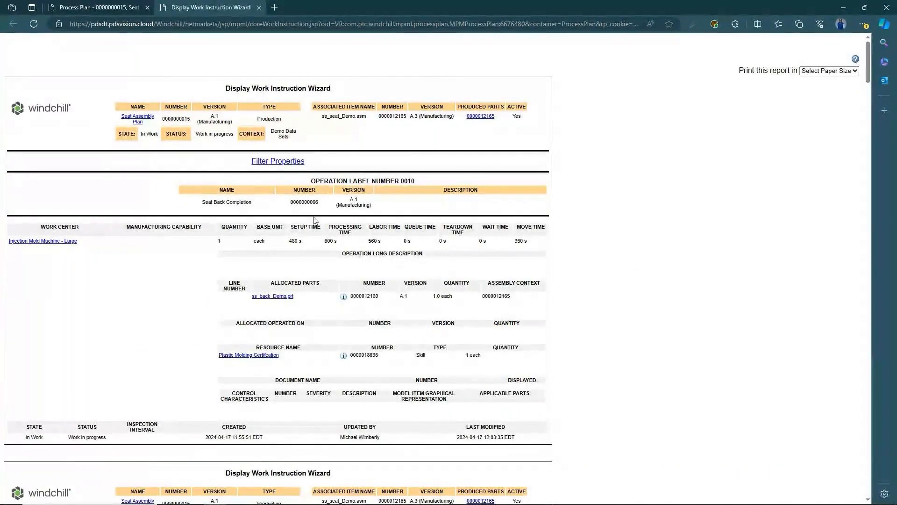
pyautogui.scroll(-1, 147, 236)
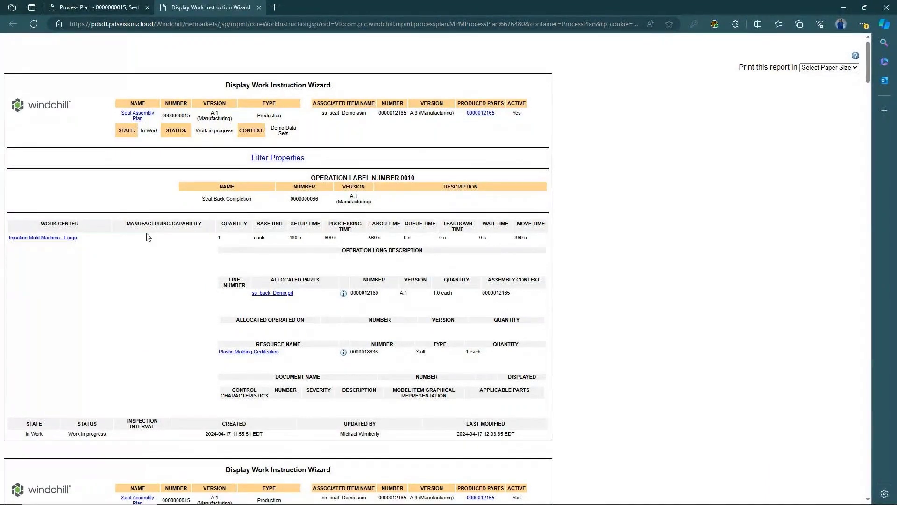
pyautogui.scroll(-2, 106, 177)
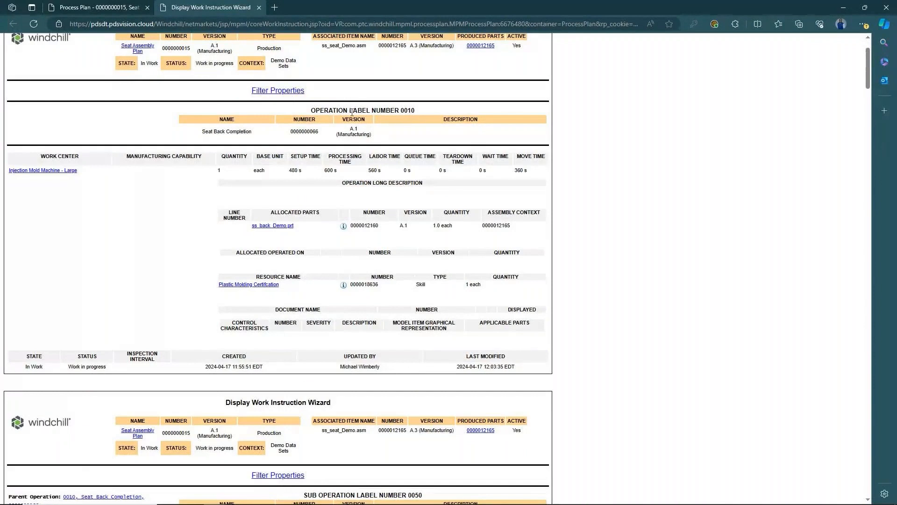
pyautogui.moveTo(255, 133); pyautogui.dragTo(201, 134)
pyautogui.click(158, 220)
pyautogui.scroll(-6, 96, 172)
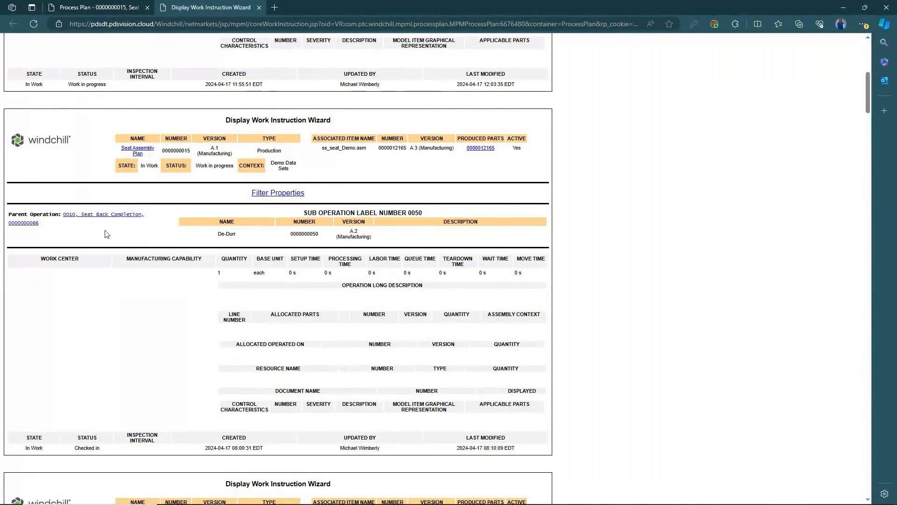
pyautogui.scroll(-6, 107, 231)
pyautogui.scroll(-3, 137, 221)
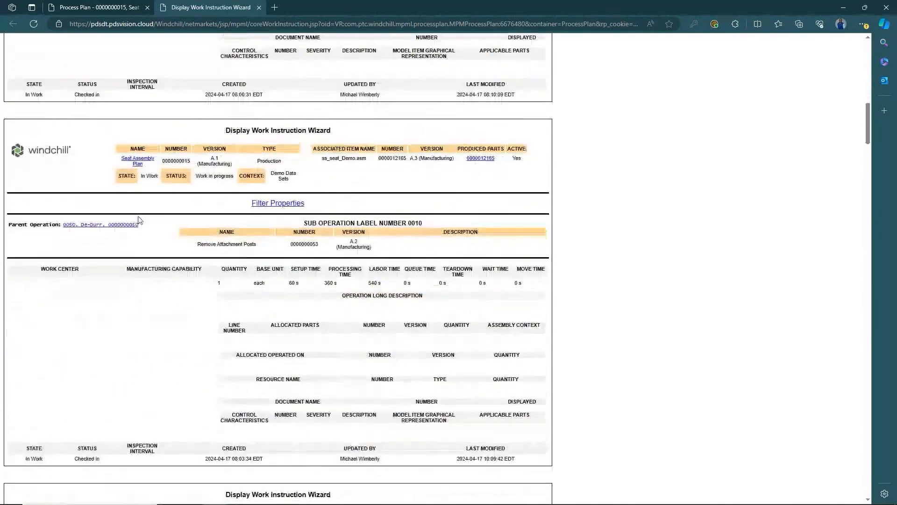
pyautogui.scroll(-7, 140, 220)
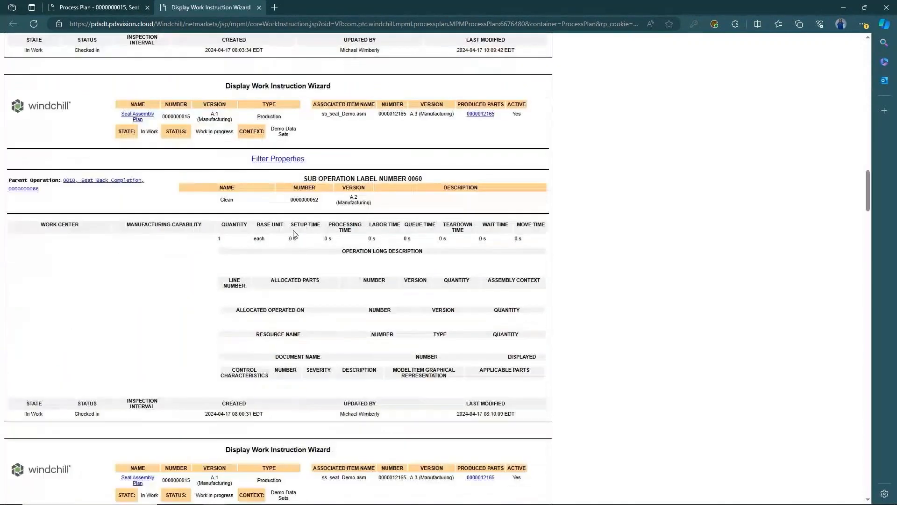
pyautogui.scroll(-18, 294, 234)
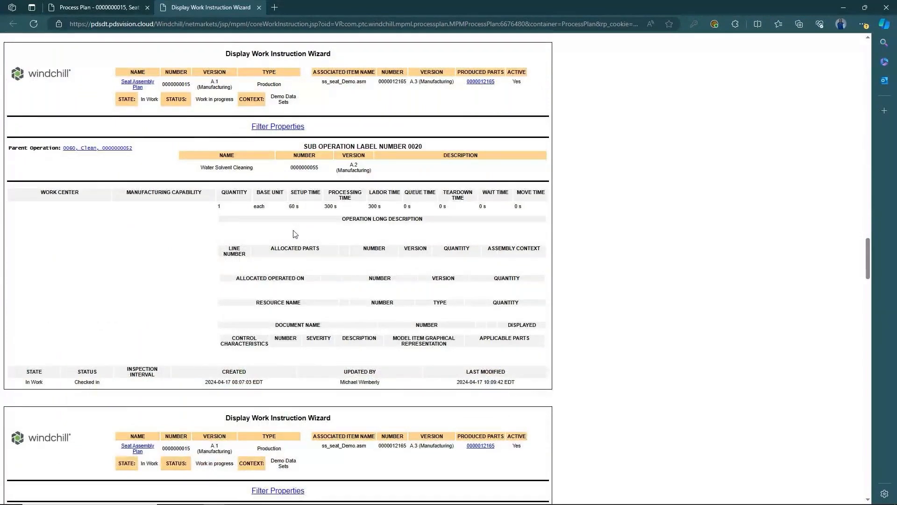
pyautogui.scroll(-5, 142, 251)
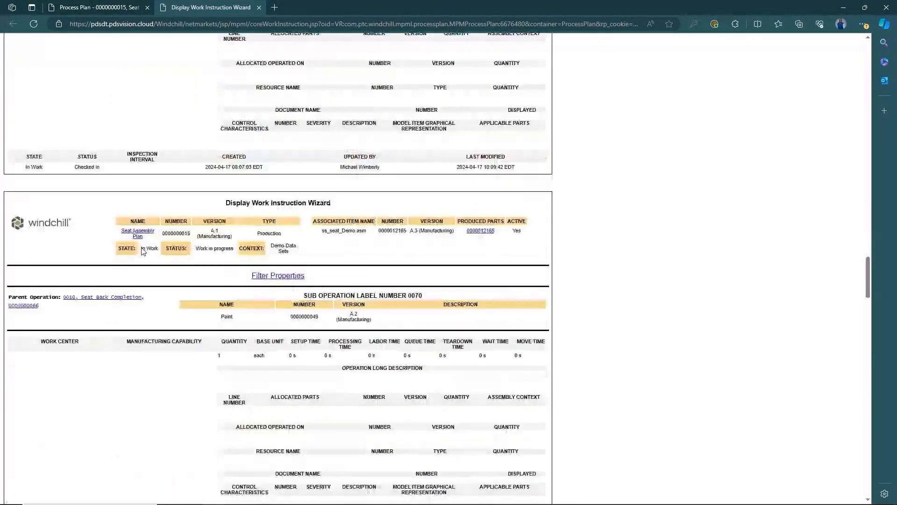
pyautogui.scroll(-15, 142, 251)
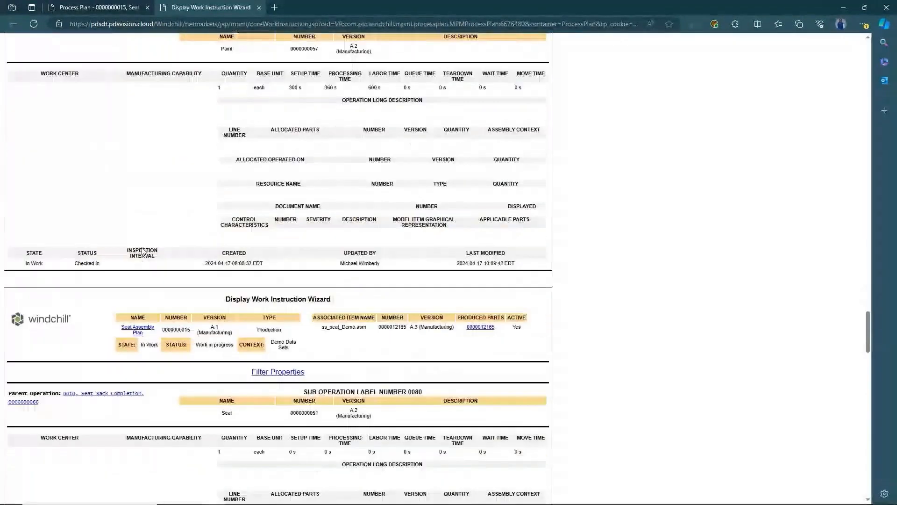
pyautogui.scroll(9, 143, 251)
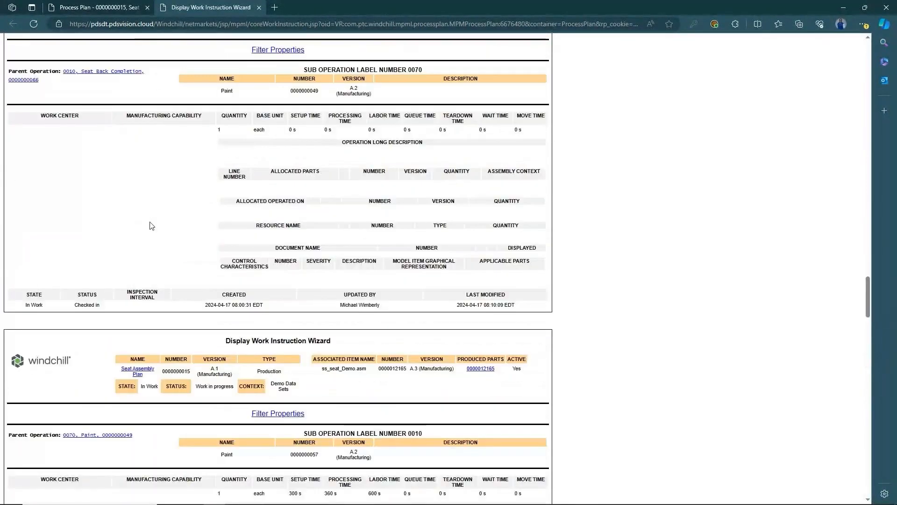
pyautogui.scroll(10, 152, 226)
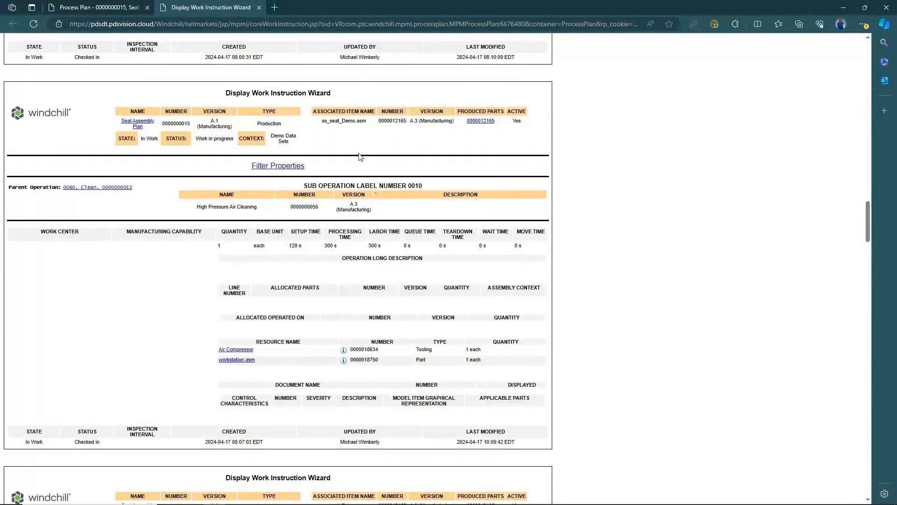
pyautogui.scroll(8, 140, 229)
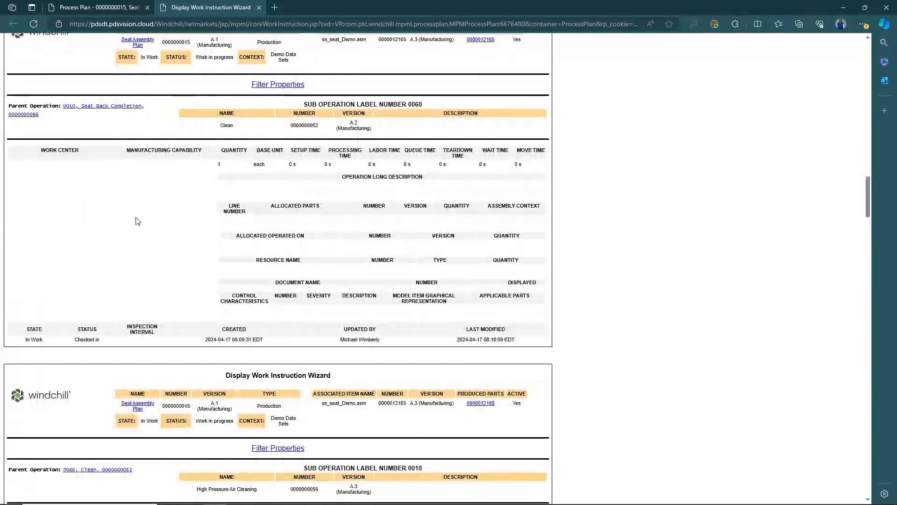
pyautogui.scroll(-3, 138, 221)
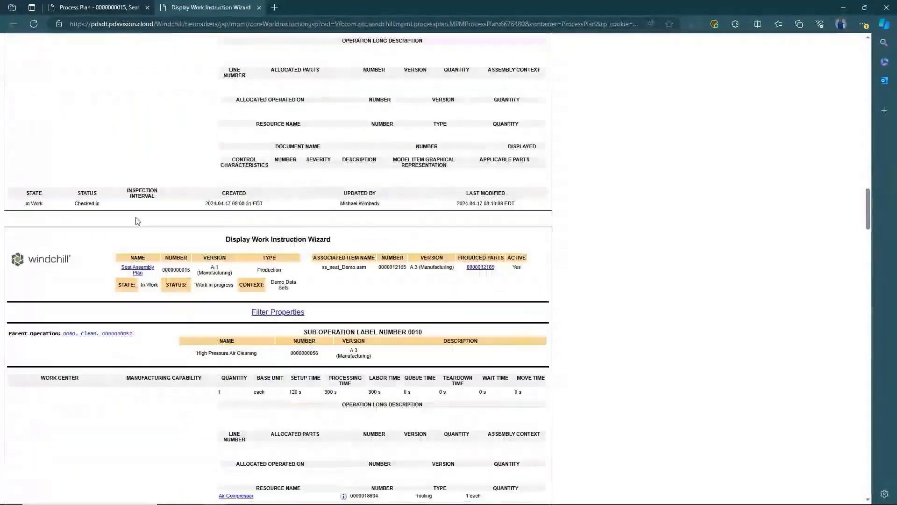
pyautogui.scroll(10, 345, 183)
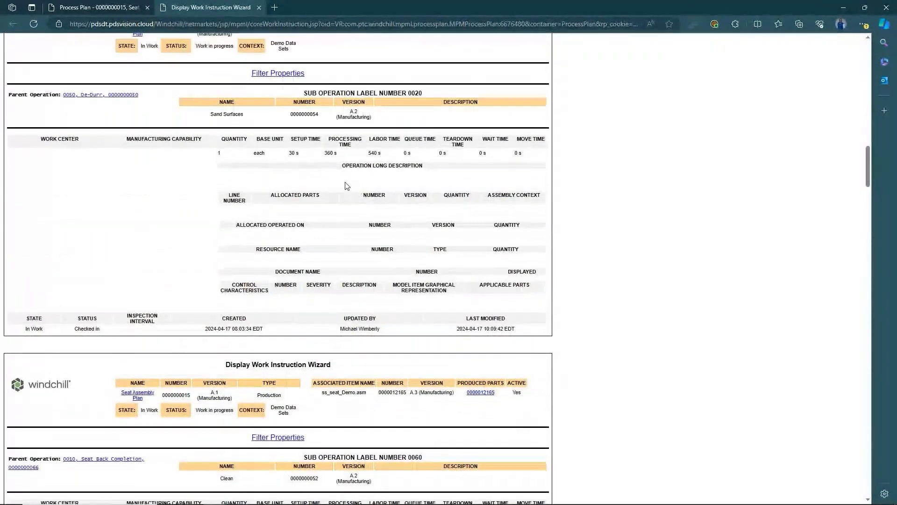
pyautogui.scroll(1, 339, 117)
pyautogui.scroll(10, 339, 117)
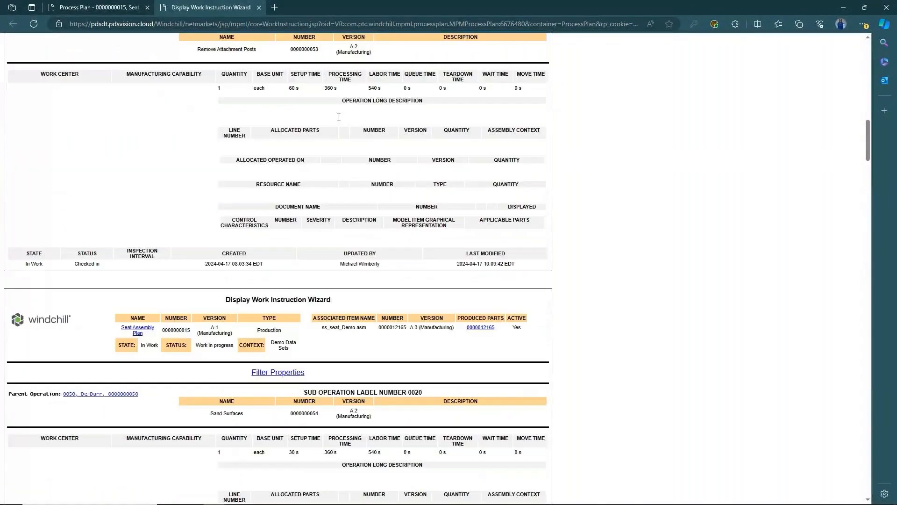
pyautogui.scroll(1, 337, 115)
# - Close the work instructions, load playback data, and select 0010 Seat Back Completion
pyautogui.click(259, 7)
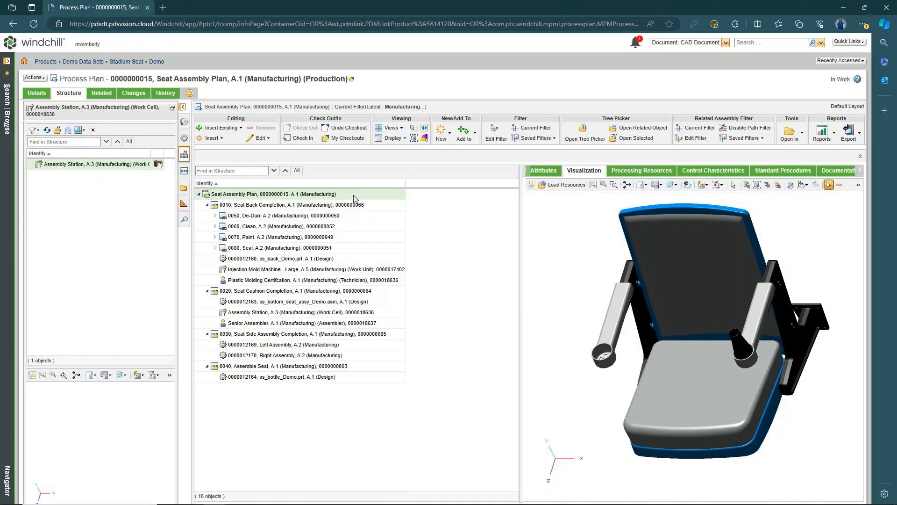
pyautogui.click(184, 109)
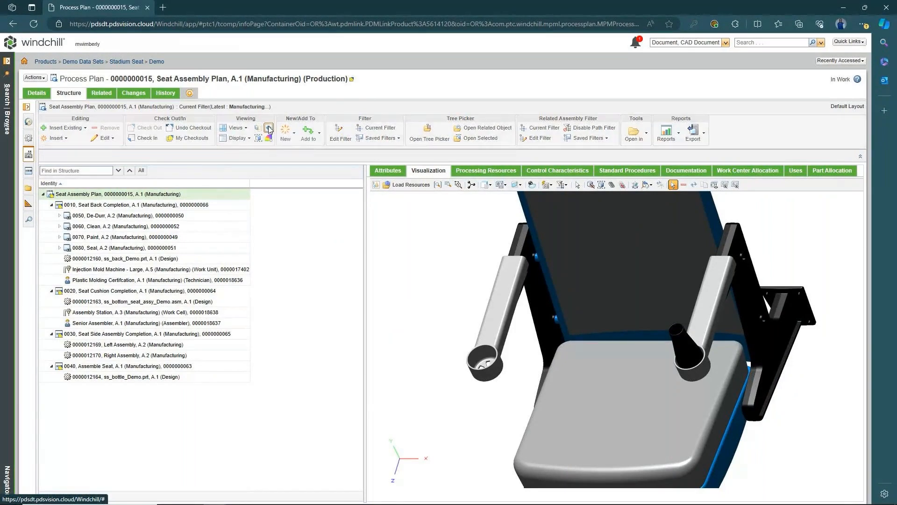
pyautogui.click(269, 129)
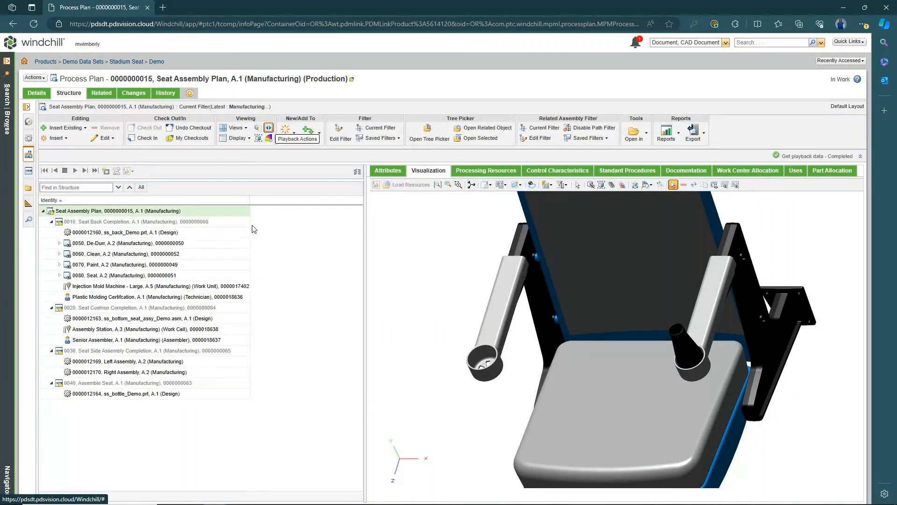
pyautogui.click(150, 226)
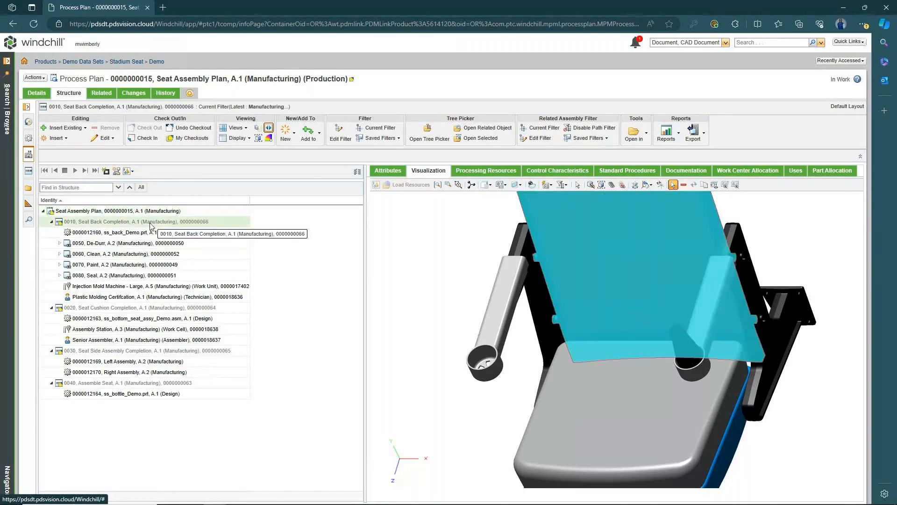
# - Reselect operation 0010 Seat Back Completion and start a new representation for it
pyautogui.click(150, 212)
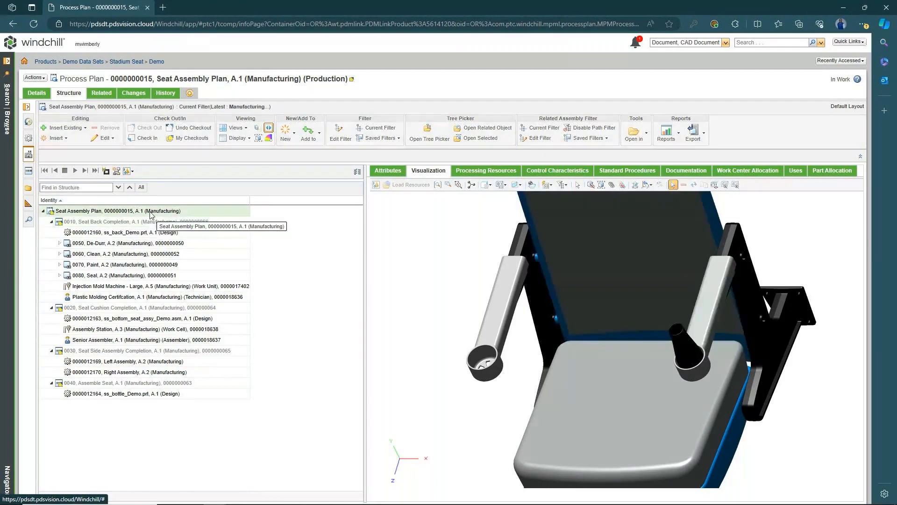
pyautogui.click(149, 222)
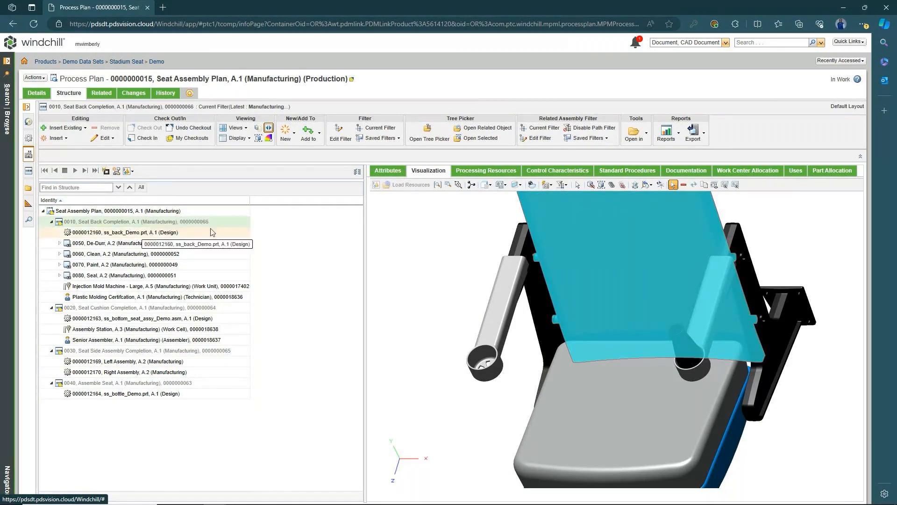
pyautogui.click(117, 172)
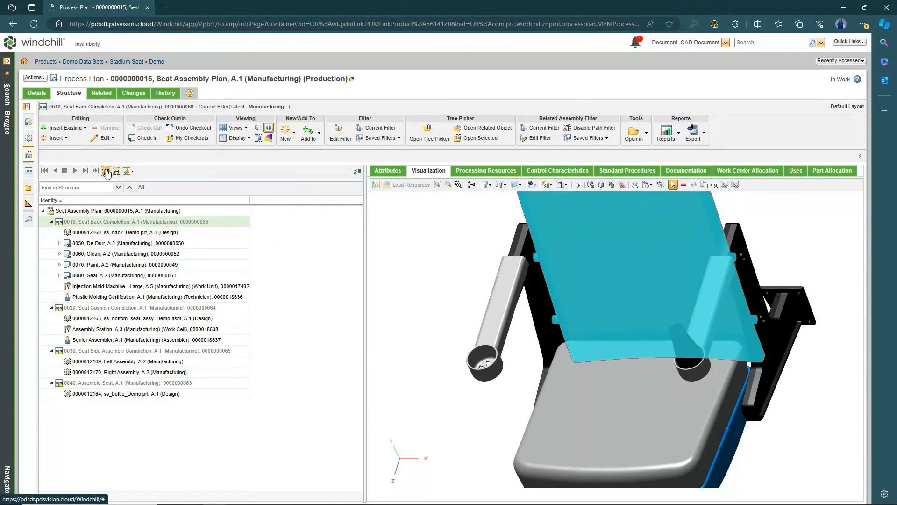
# - Submit a publish job creating the default representation 'Seat Back Notes' for operation 0010
pyautogui.click(414, 163)
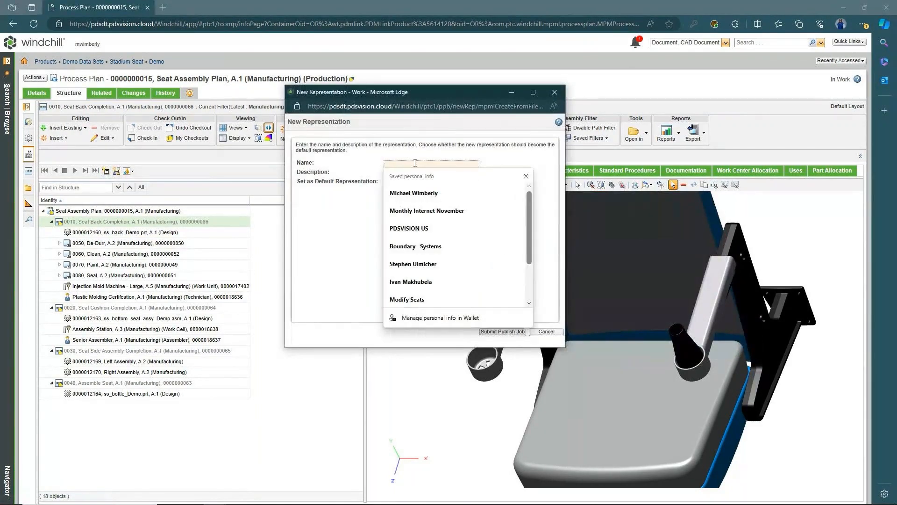
pyautogui.write('SEat')
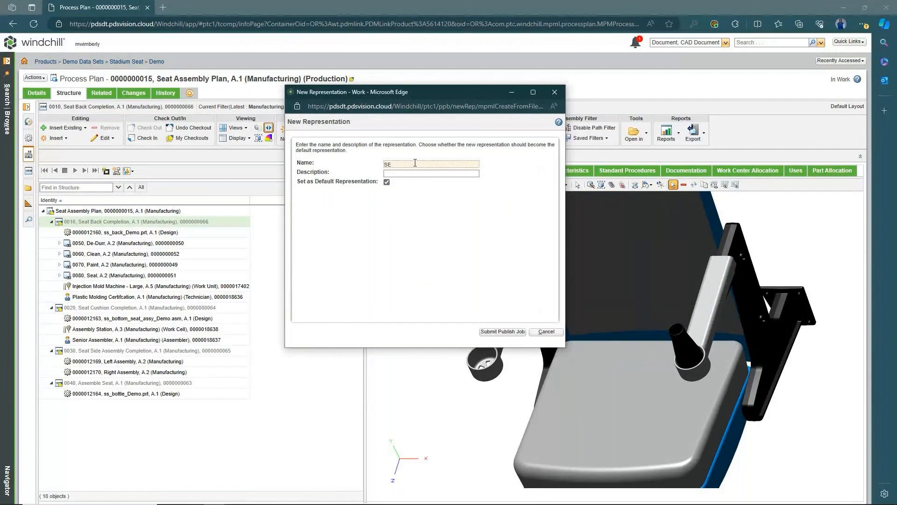
pyautogui.write('at Back Notes')
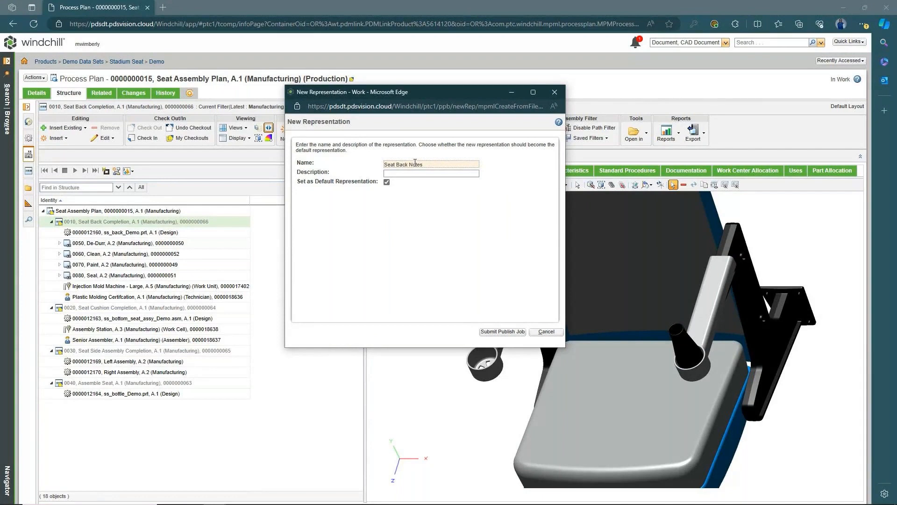
pyautogui.click(498, 331)
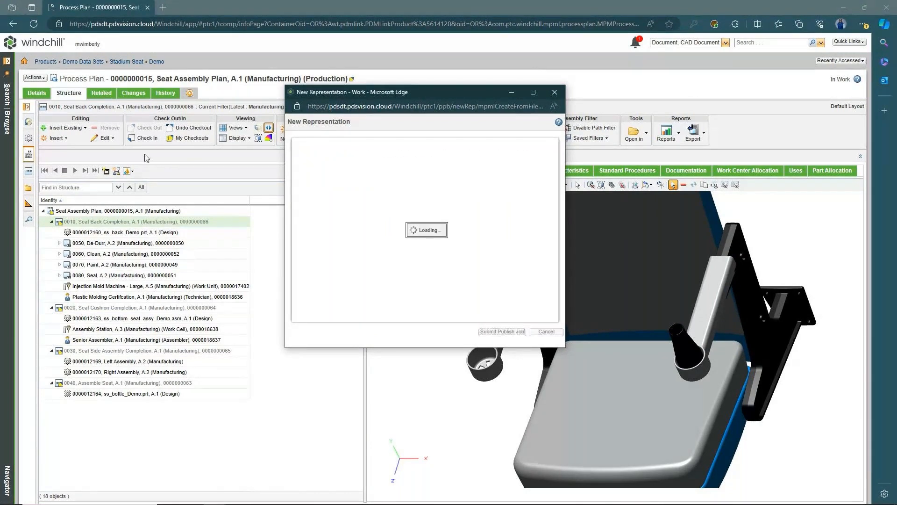
pyautogui.click(132, 171)
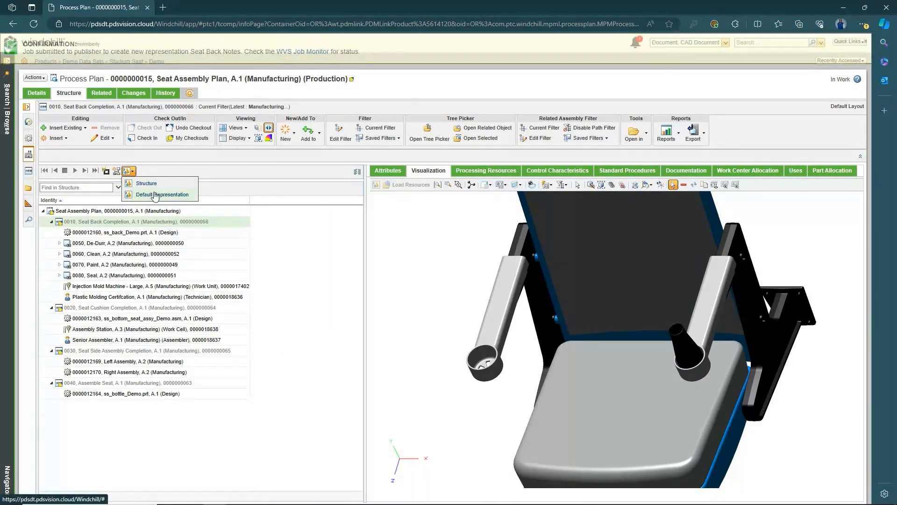
# - Open the default representation in Creo View, signing in with the username and password
pyautogui.click(155, 196)
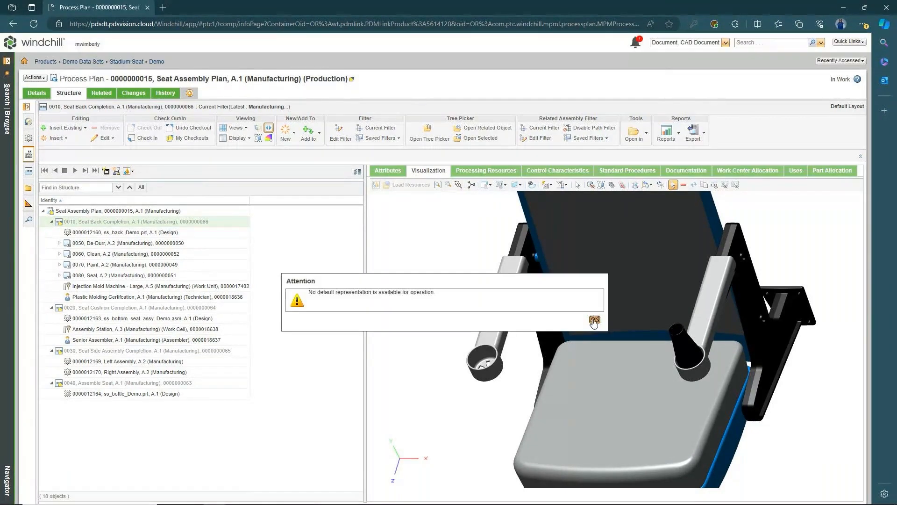
pyautogui.click(594, 321)
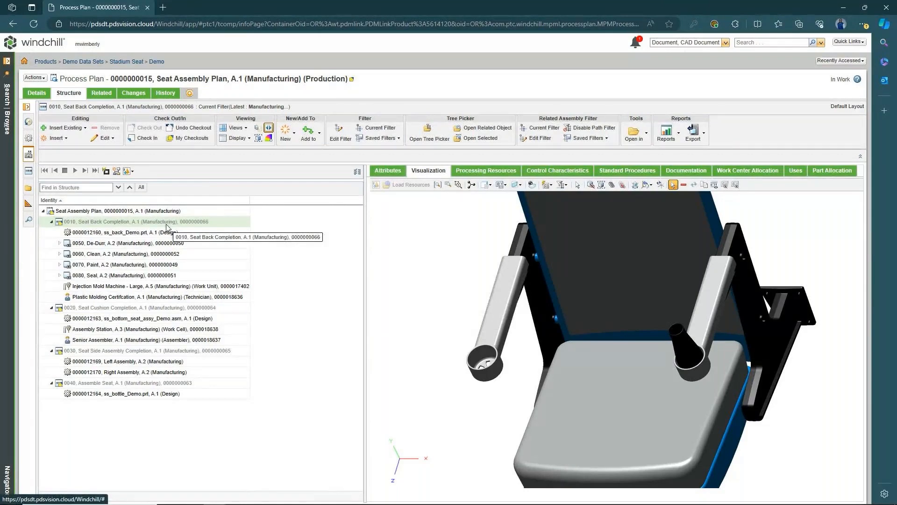
pyautogui.click(132, 172)
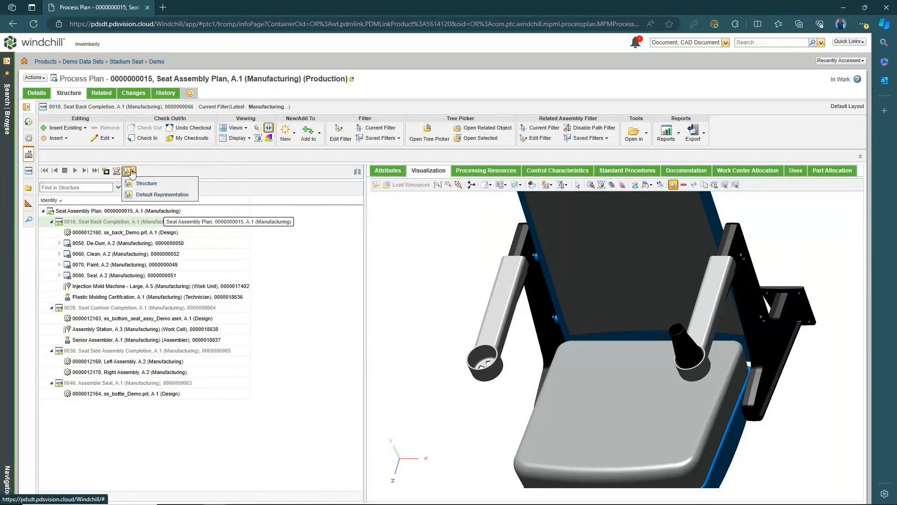
pyautogui.click(146, 194)
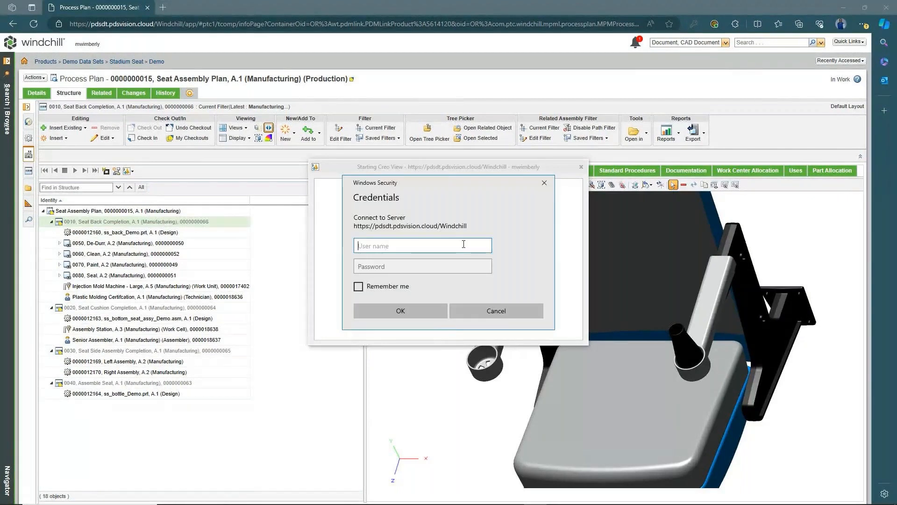
pyautogui.press('Tab')
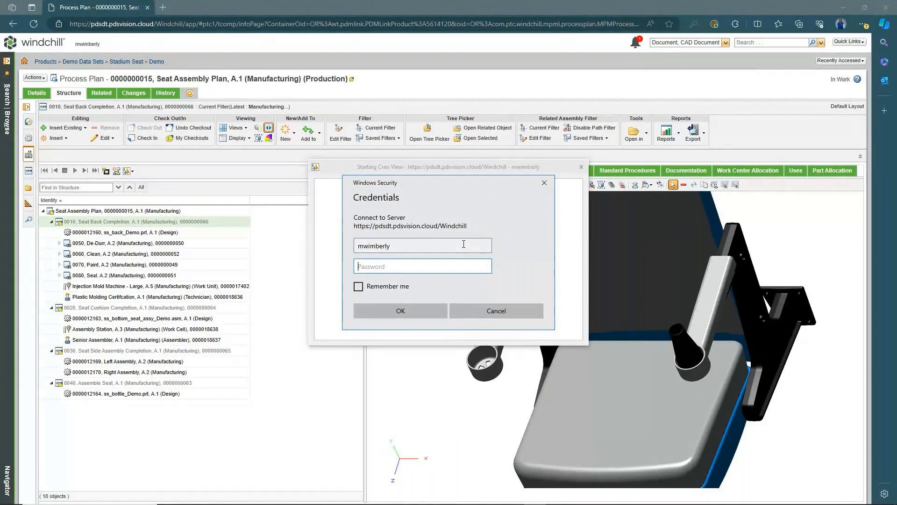
pyautogui.write('•••••••••••••')
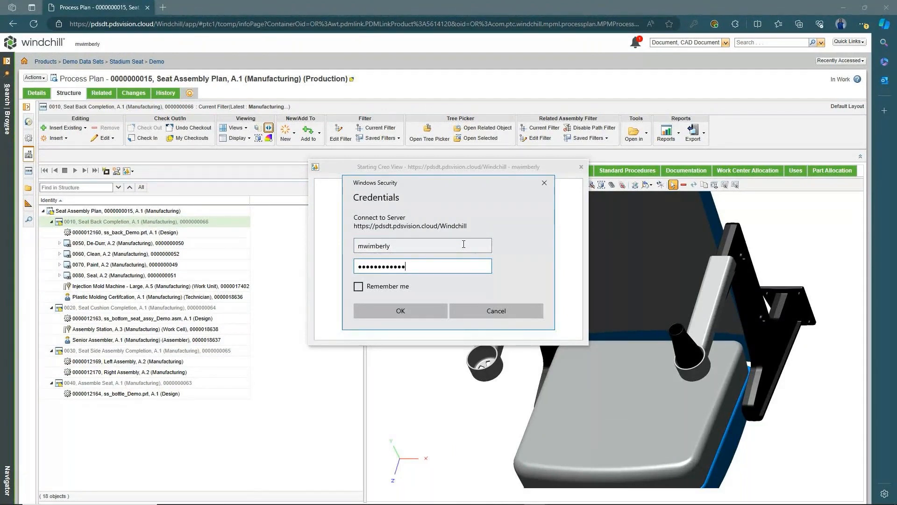
pyautogui.press('Return')
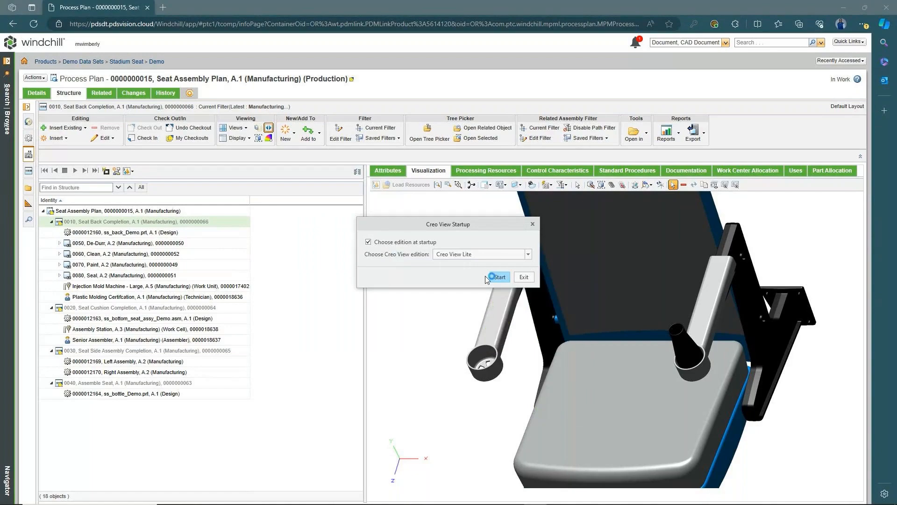
# - Start Creo View Lite, switch to Markup, and show the Note and Note with Leader options
pyautogui.click(499, 277)
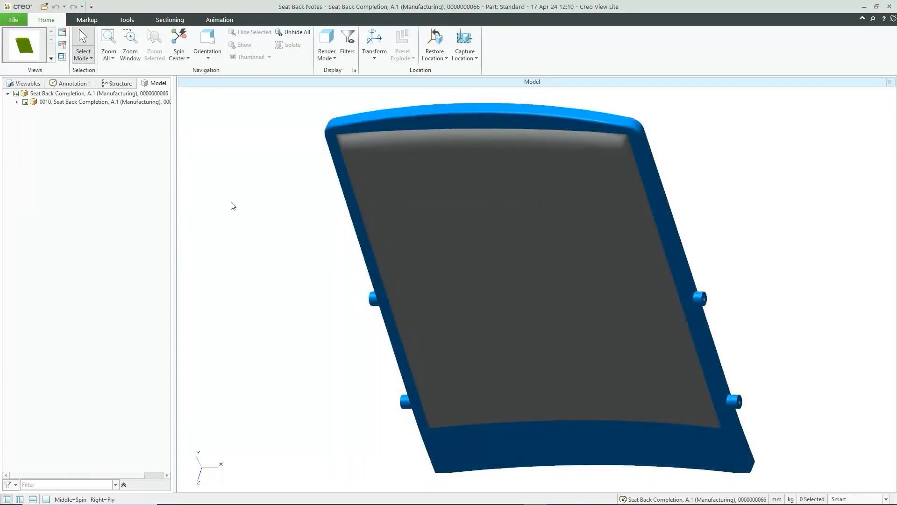
pyautogui.click(87, 20)
pyautogui.click(11, 59)
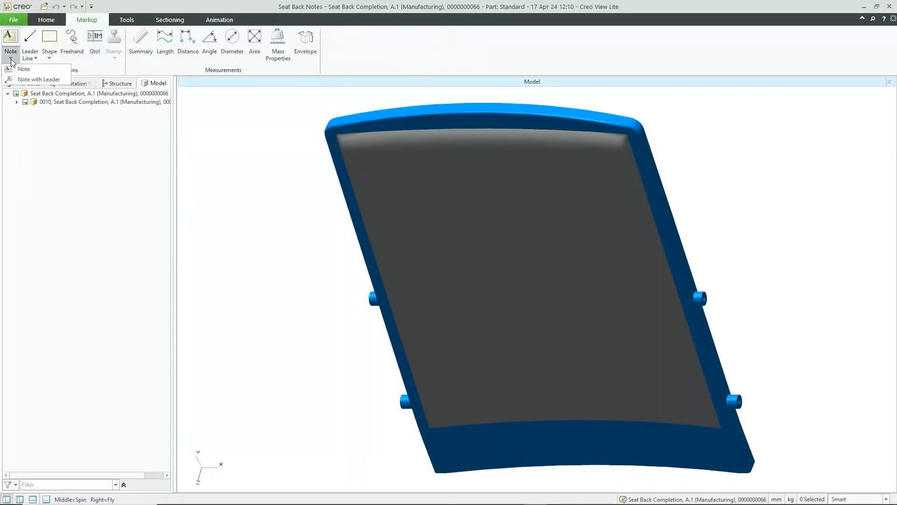
# - Add a leader note on the seat back's right boss reading 'Confirm area is clear stuff'
pyautogui.click(38, 79)
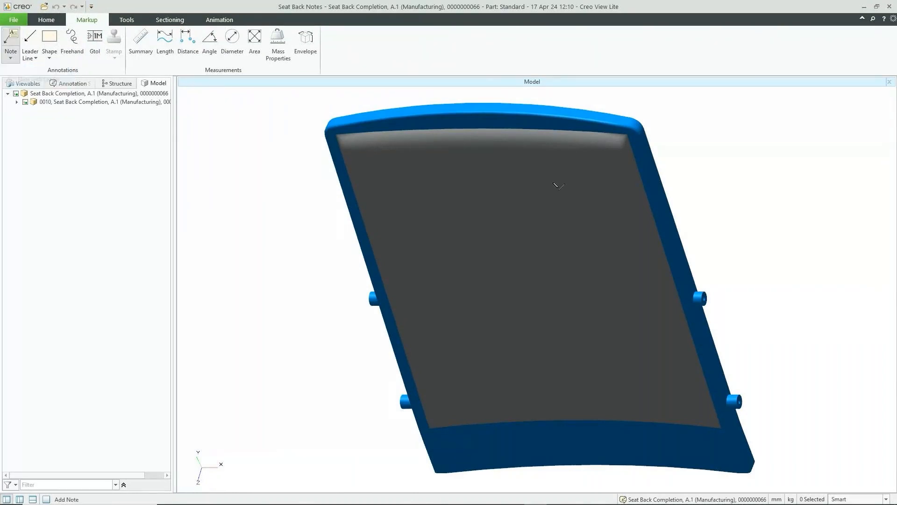
pyautogui.click(705, 293)
pyautogui.click(733, 224)
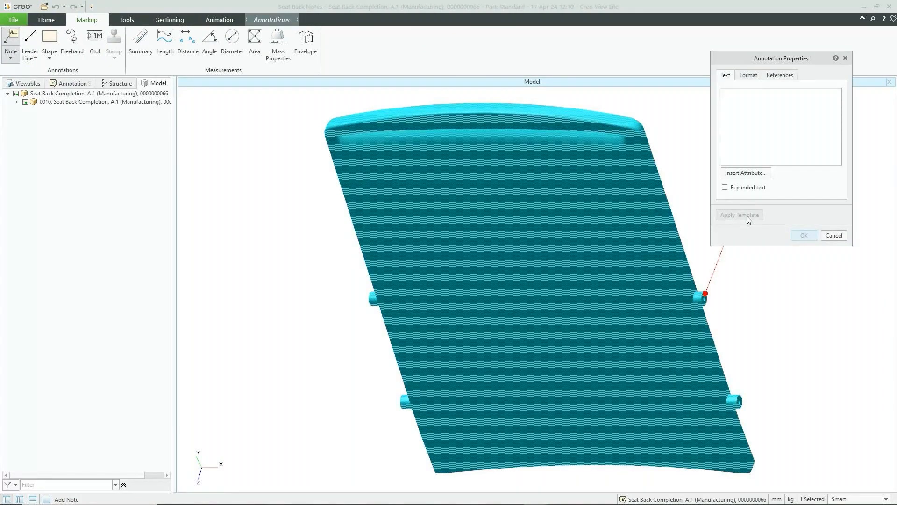
pyautogui.write('Confirm area is clear of ')
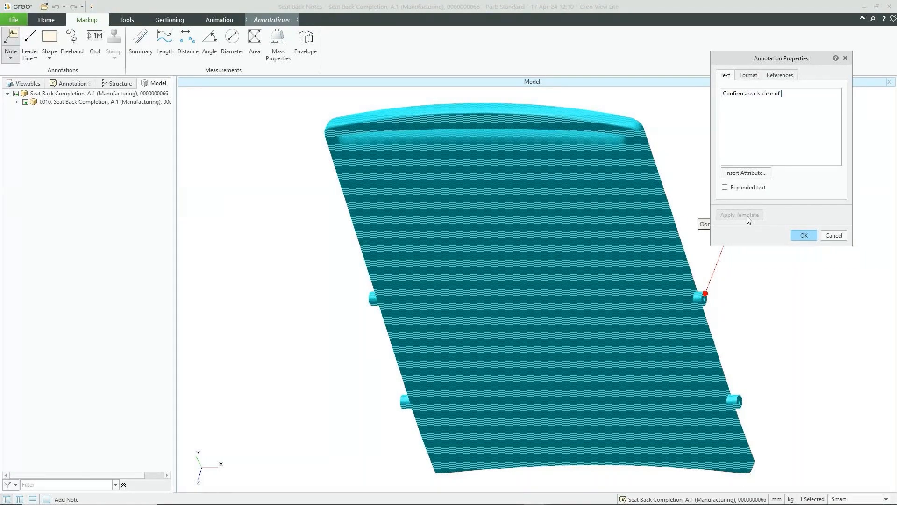
pyautogui.write('de')
pyautogui.press('BackSpace')
pyautogui.press('BackSpace')
pyautogui.press('BackSpace')
pyautogui.press('BackSpace')
pyautogui.press('BackSpace')
pyautogui.write('debr')
pyautogui.press('BackSpace')
pyautogui.press('BackSpace')
pyautogui.press('BackSpace')
pyautogui.press('BackSpace')
pyautogui.write('stuff')
# - Set the note's font size to 14 and its text colour to blue, keeping the Rectangle frame
pyautogui.click(748, 75)
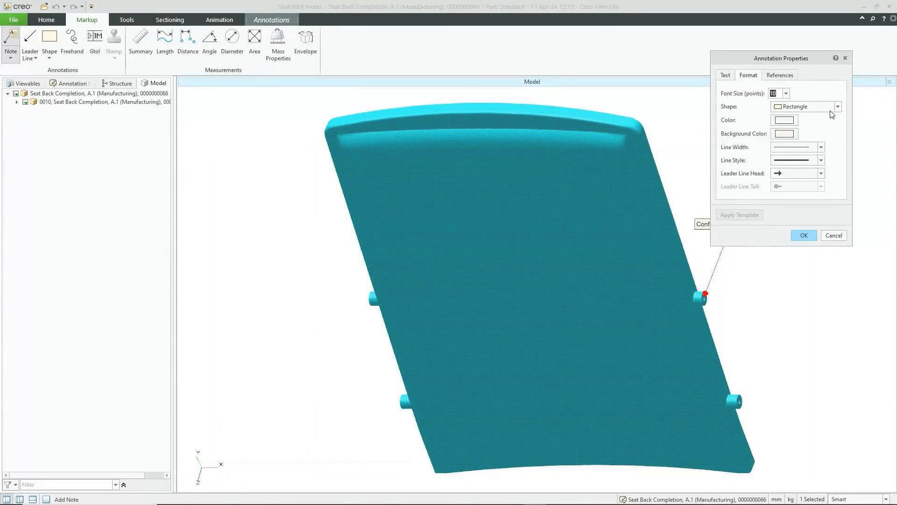
pyautogui.click(787, 93)
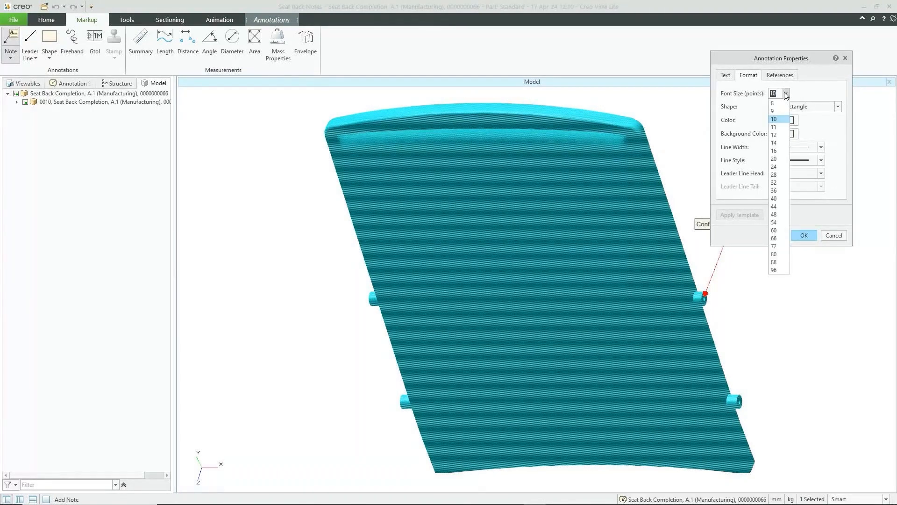
pyautogui.click(775, 142)
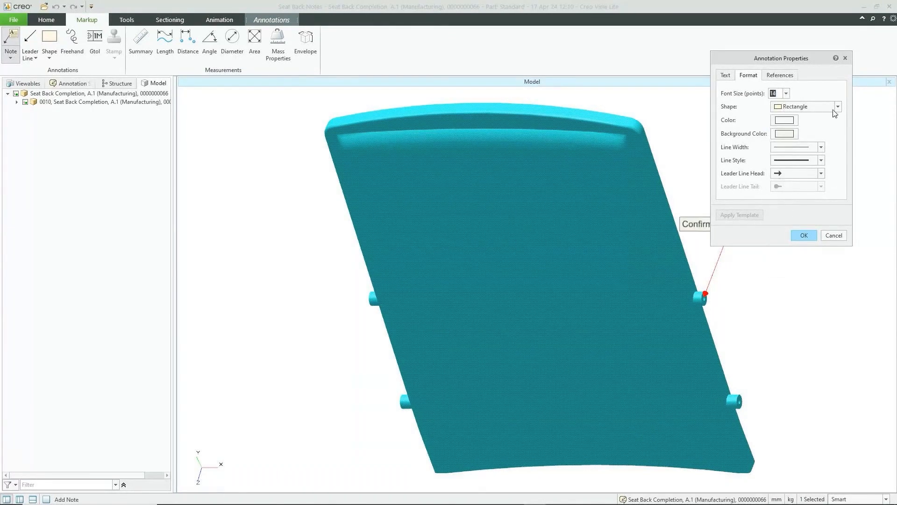
pyautogui.click(836, 107)
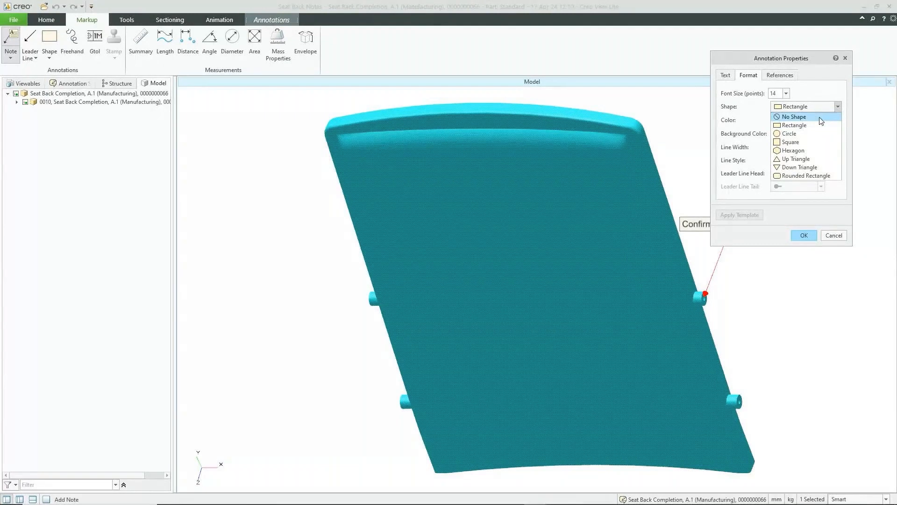
pyautogui.click(825, 82)
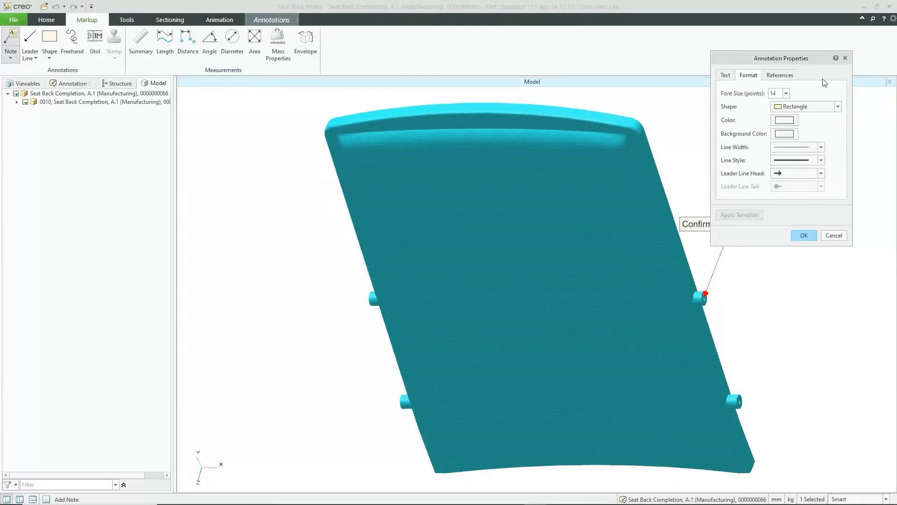
pyautogui.click(793, 120)
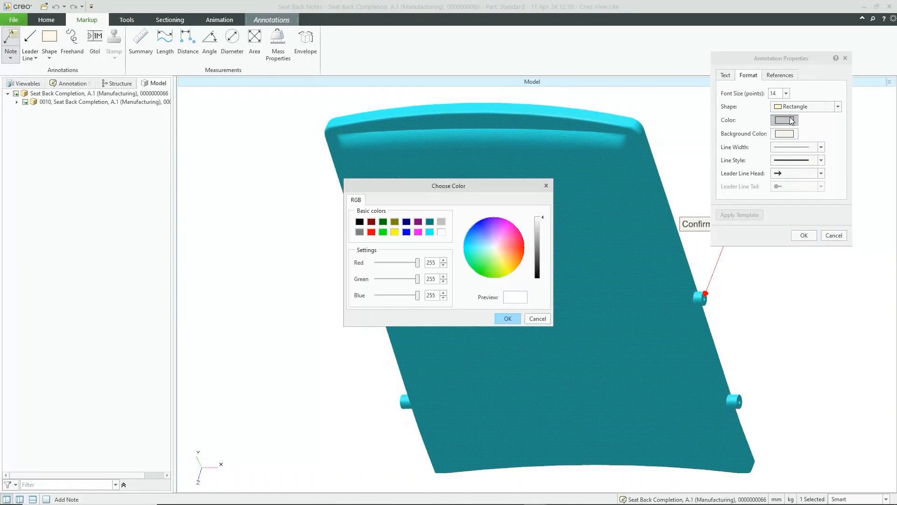
pyautogui.click(407, 232)
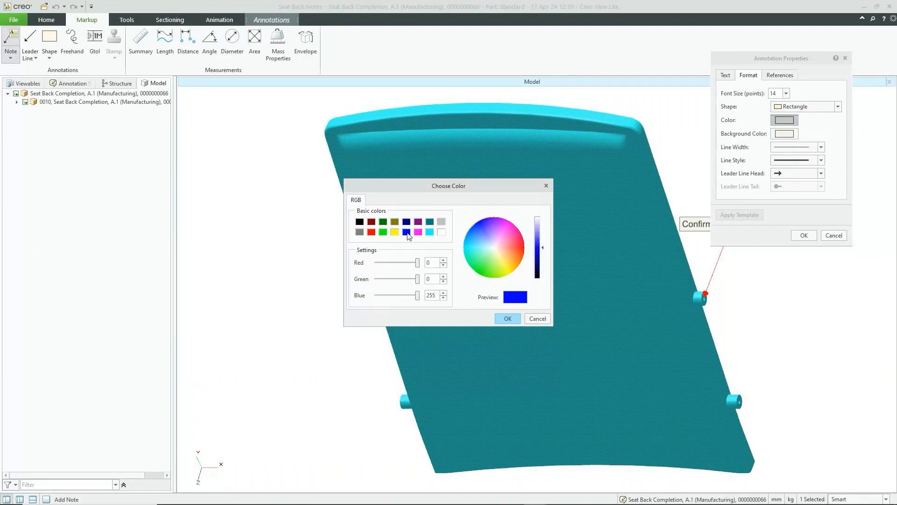
pyautogui.click(508, 319)
# - Give the note a yellow background and apply the formatting
pyautogui.click(795, 133)
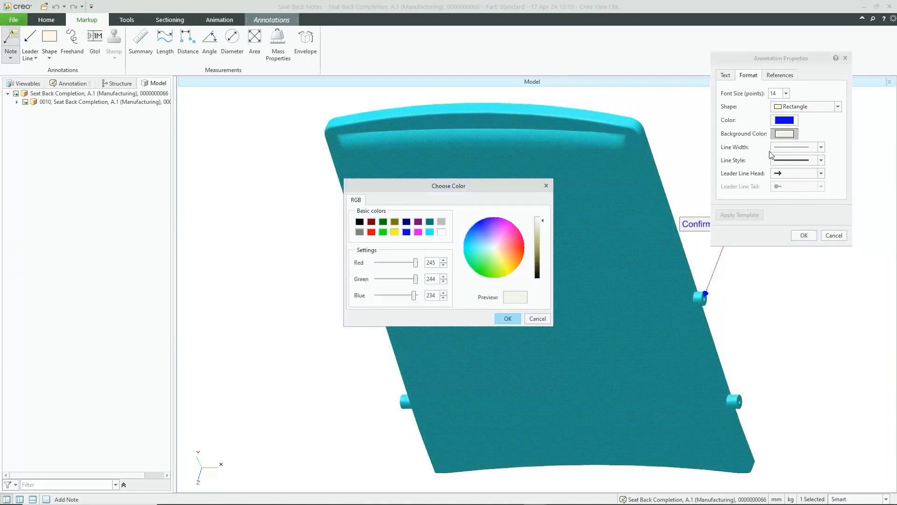
pyautogui.click(395, 232)
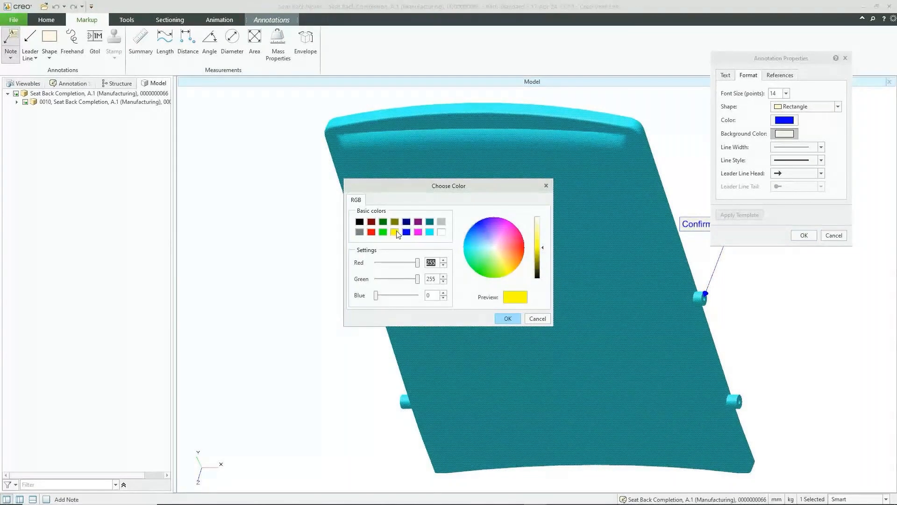
pyautogui.click(508, 319)
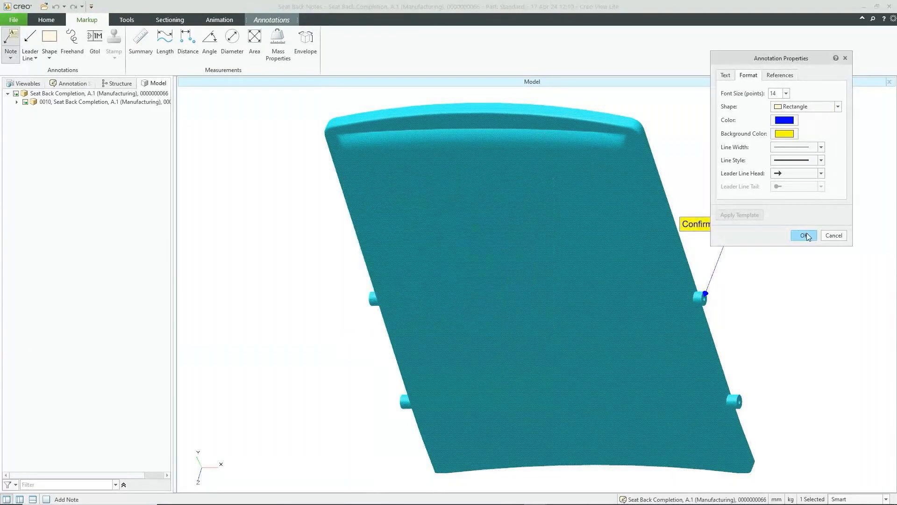
pyautogui.click(808, 235)
pyautogui.click(809, 236)
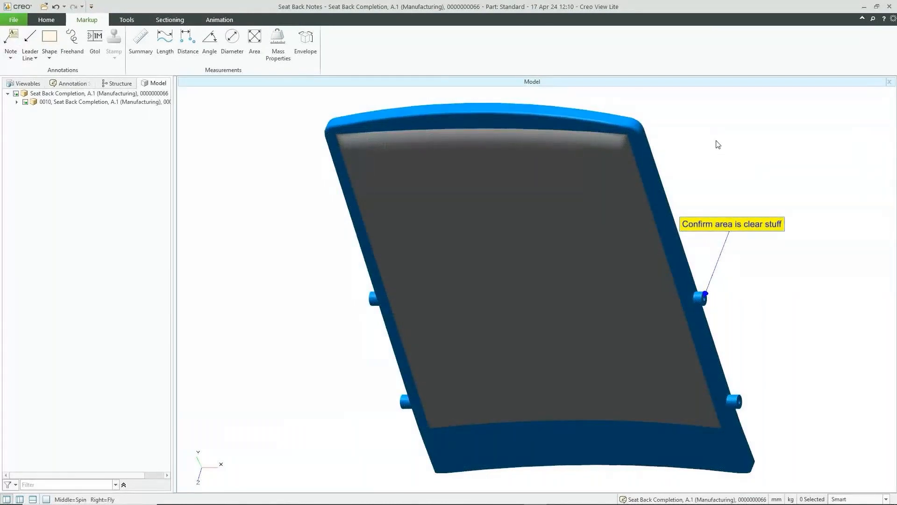
# - Add a leaderless note 'Use appropriate paint where required' at the seat back's upper right
pyautogui.click(17, 47)
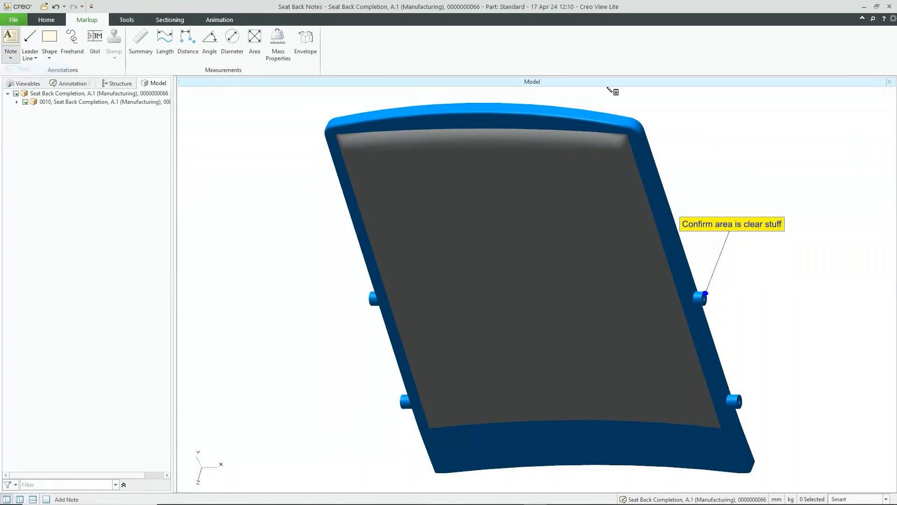
pyautogui.click(702, 129)
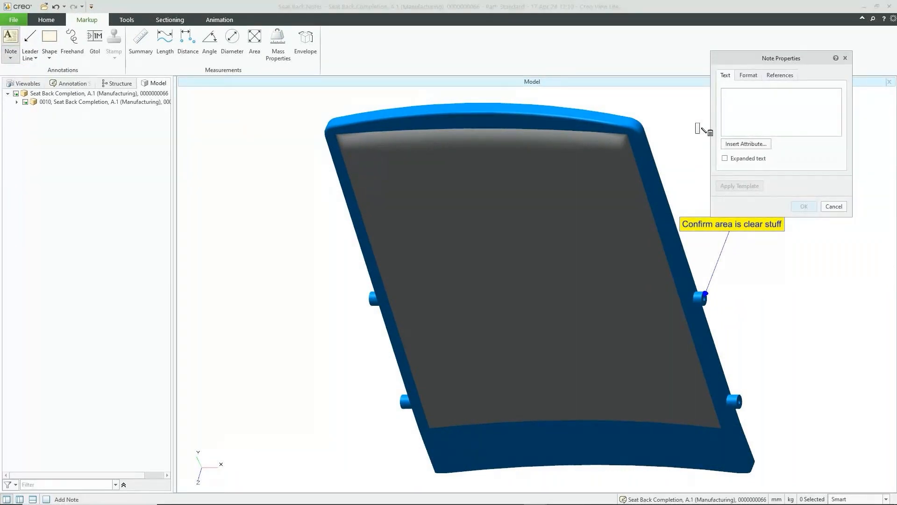
pyautogui.write('Use appro')
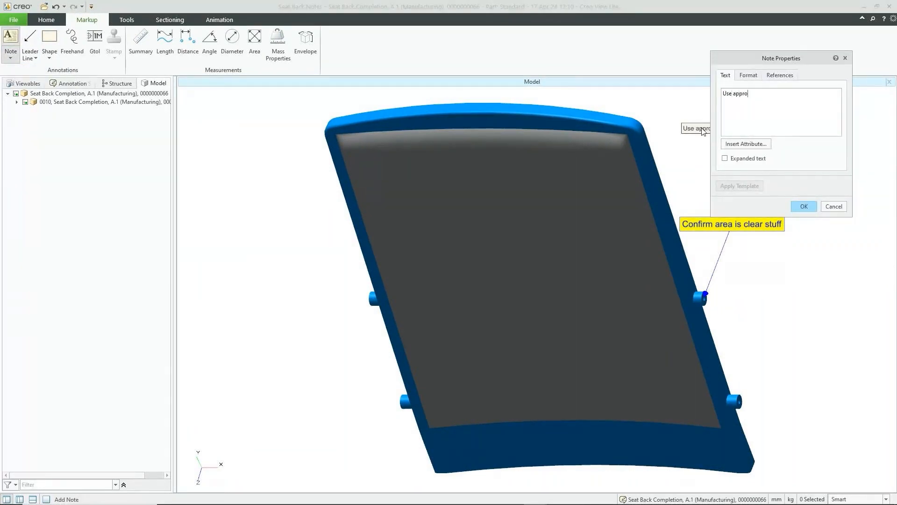
pyautogui.write('priate paintin')
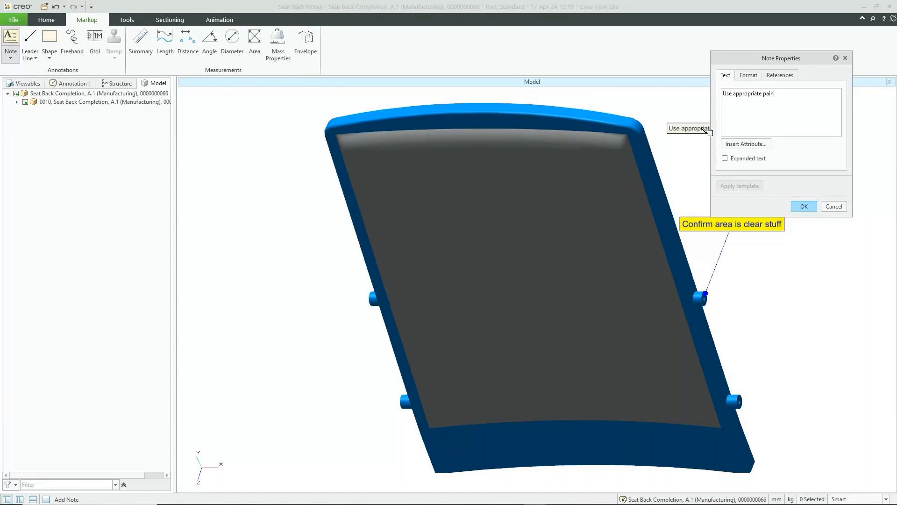
pyautogui.press('BackSpace')
pyautogui.press('BackSpace')
pyautogui.write('waher')
pyautogui.press('BackSpace')
pyautogui.press('BackSpace')
pyautogui.press('BackSpace')
pyautogui.press('BackSpace')
pyautogui.press('BackSpace')
pyautogui.write('where requ')
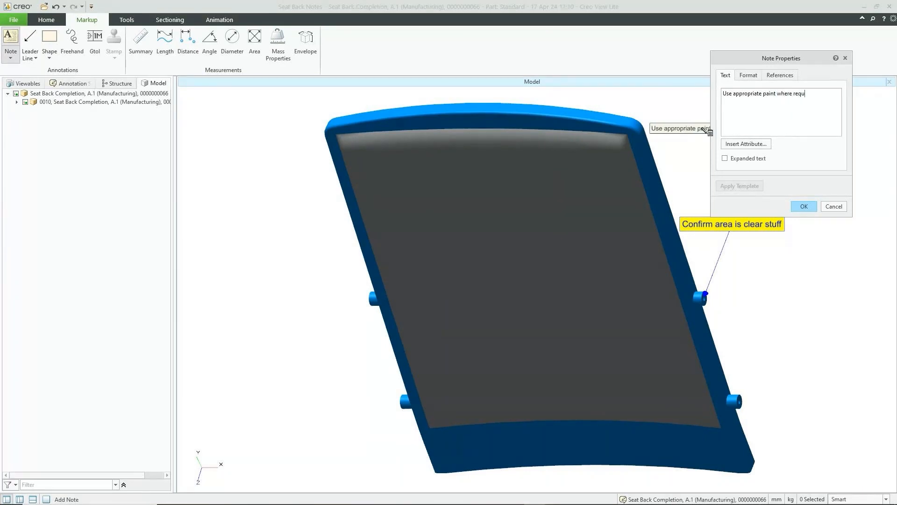
pyautogui.write('ired')
pyautogui.click(804, 206)
pyautogui.moveTo(694, 127); pyautogui.dragTo(750, 124)
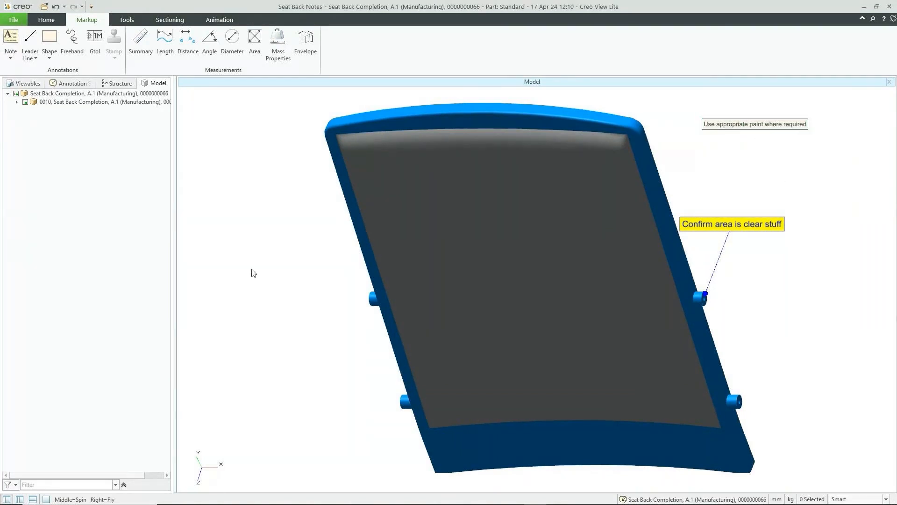
# - Save both notes as a new annotation set named 'Seat Notes'
pyautogui.click(14, 20)
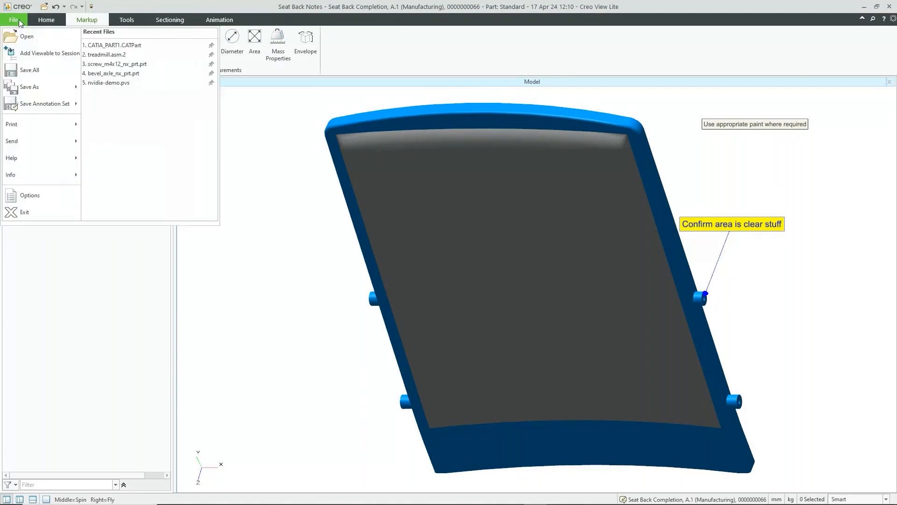
pyautogui.moveTo(36, 106)
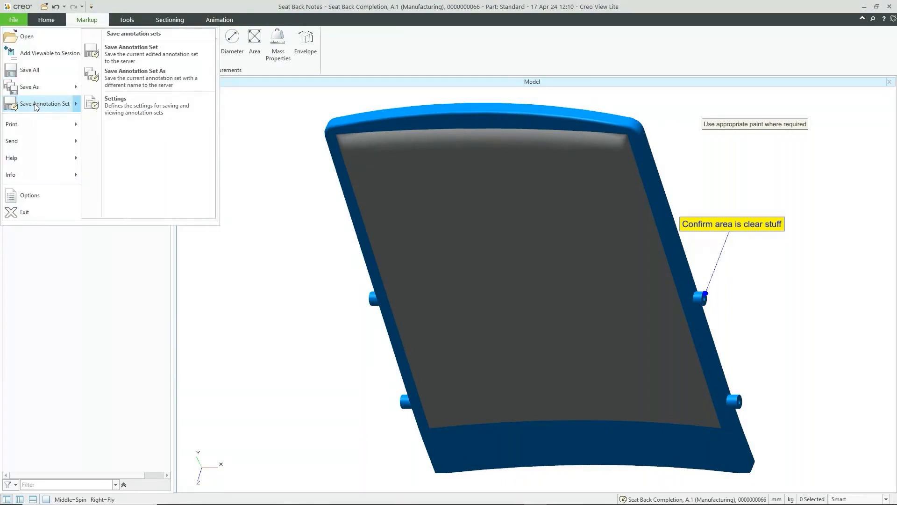
pyautogui.click(148, 83)
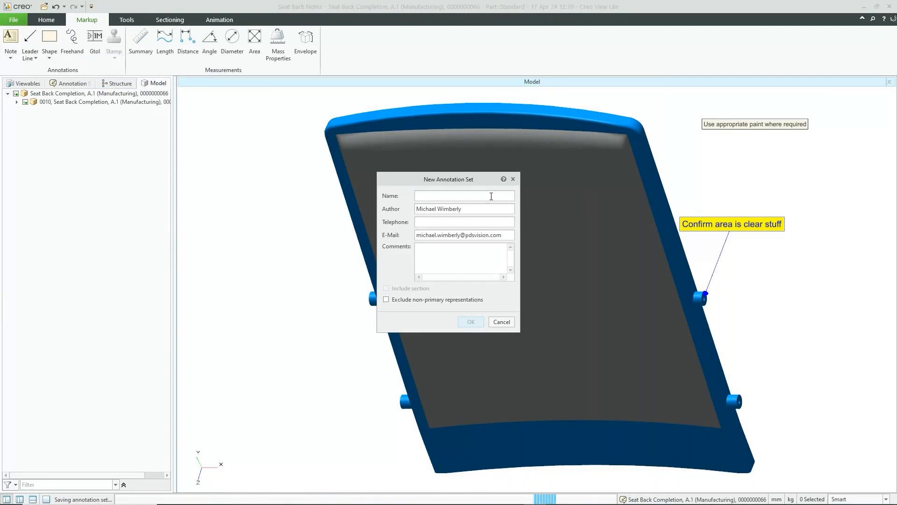
pyautogui.write('SEar')
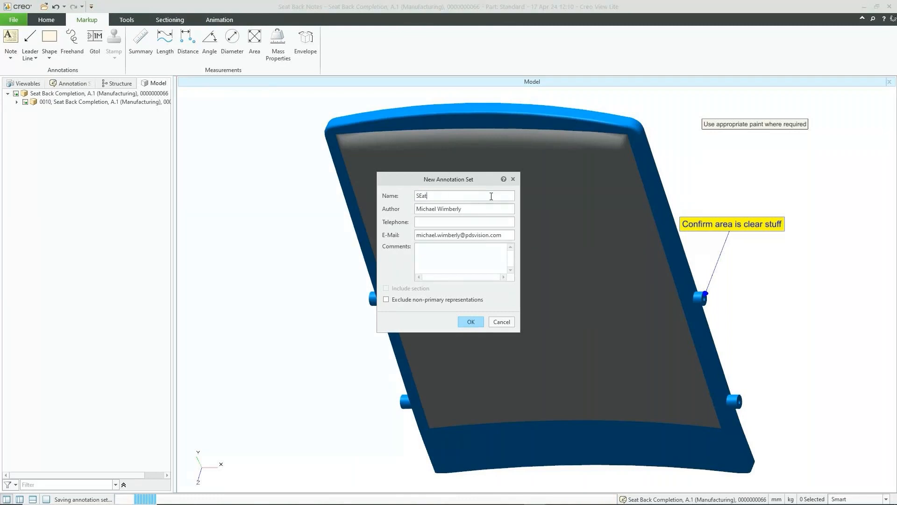
pyautogui.press('BackSpace')
pyautogui.write('t Notes')
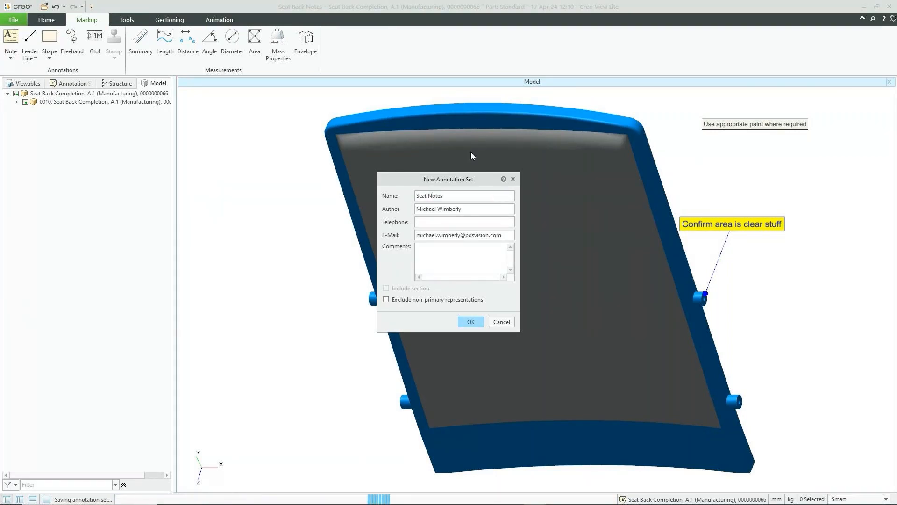
pyautogui.click(471, 321)
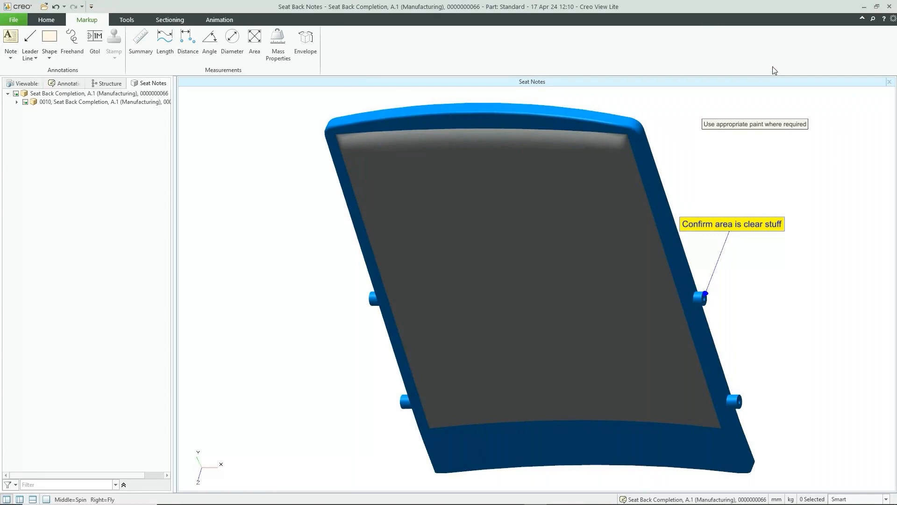
# - Close Creo View Lite to return to the Seat Assembly Plan, A.1 structure in Windchill
pyautogui.click(889, 8)
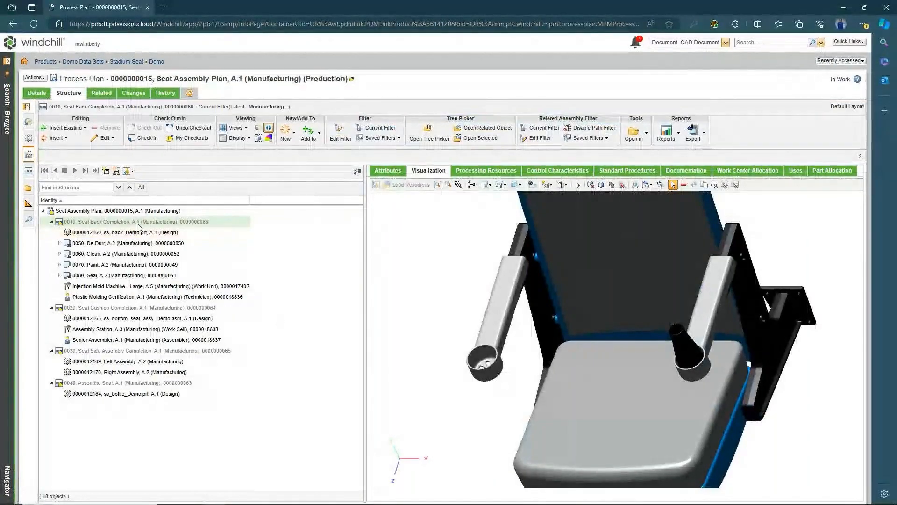
# - Publish a new representation named 'Assembly' for operation 0020 Seat Cushion Completion
pyautogui.click(184, 309)
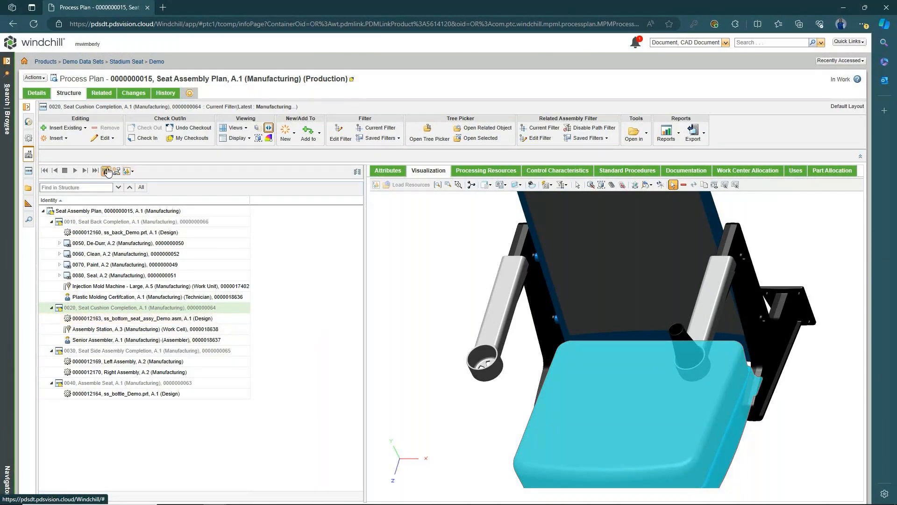
pyautogui.click(107, 171)
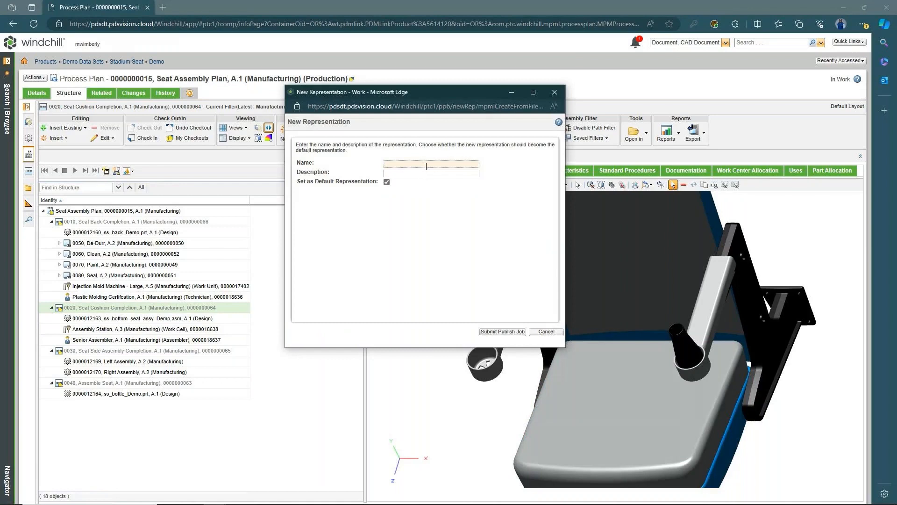
pyautogui.click(429, 164)
pyautogui.write('As')
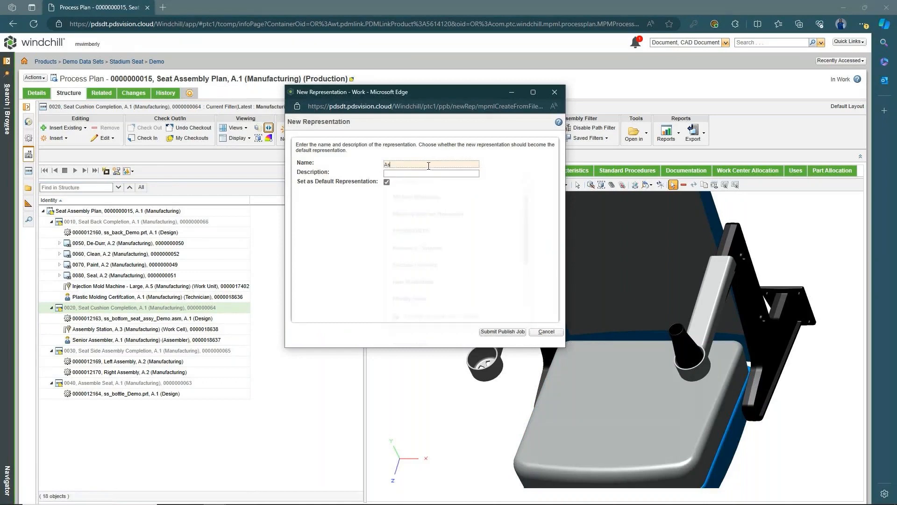
pyautogui.write('sebl')
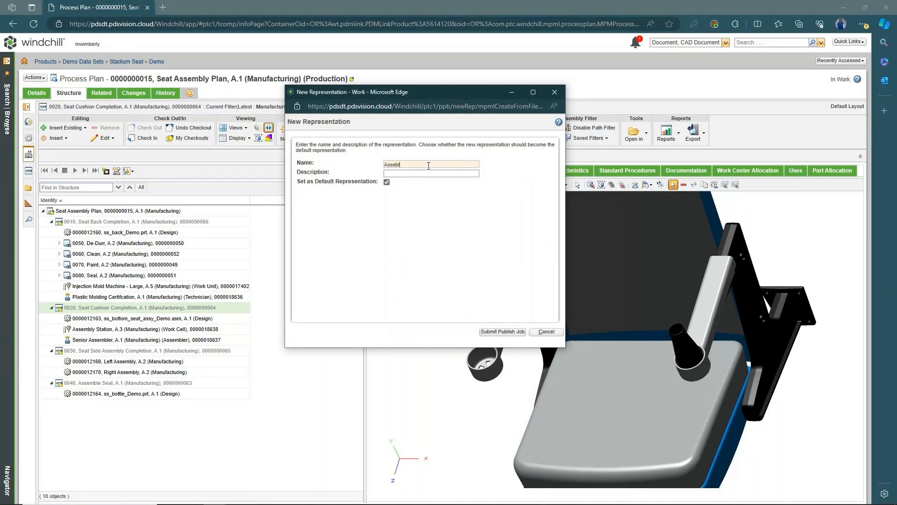
pyautogui.press('BackSpace')
pyautogui.press('BackSpace')
pyautogui.write('mbly')
pyautogui.click(500, 332)
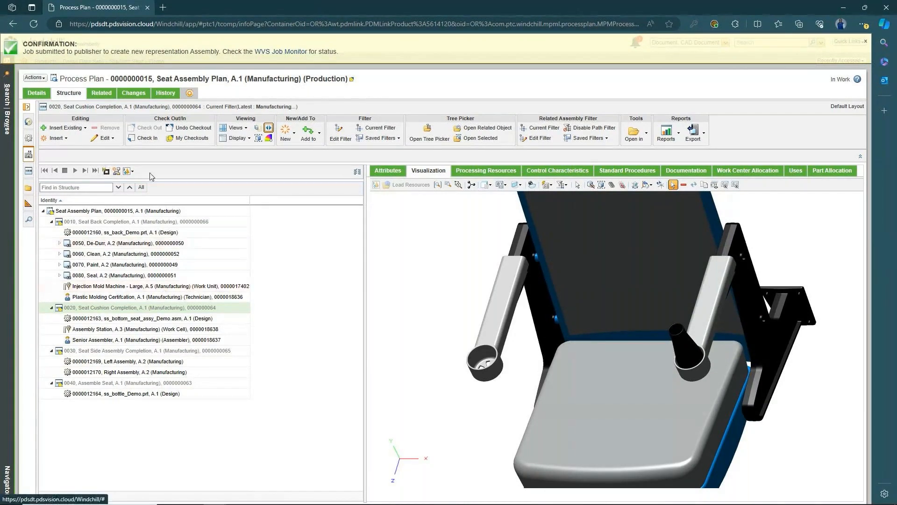
# - Open the Default Representation of Seat Cushion Completion in Creo View Lite
pyautogui.click(132, 171)
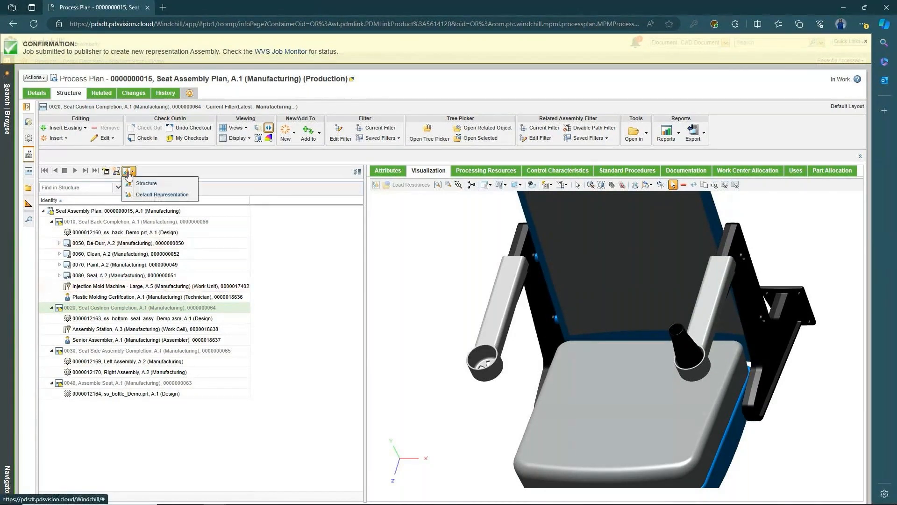
pyautogui.click(151, 195)
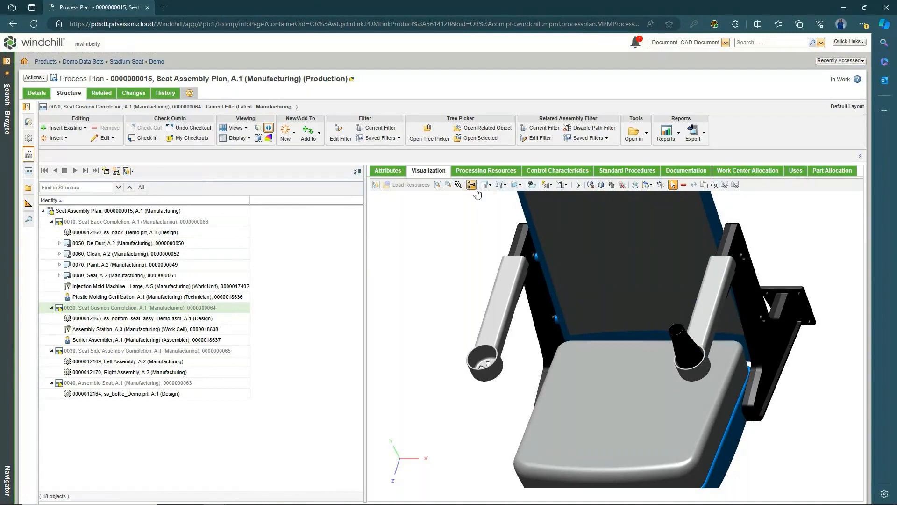
pyautogui.click(499, 277)
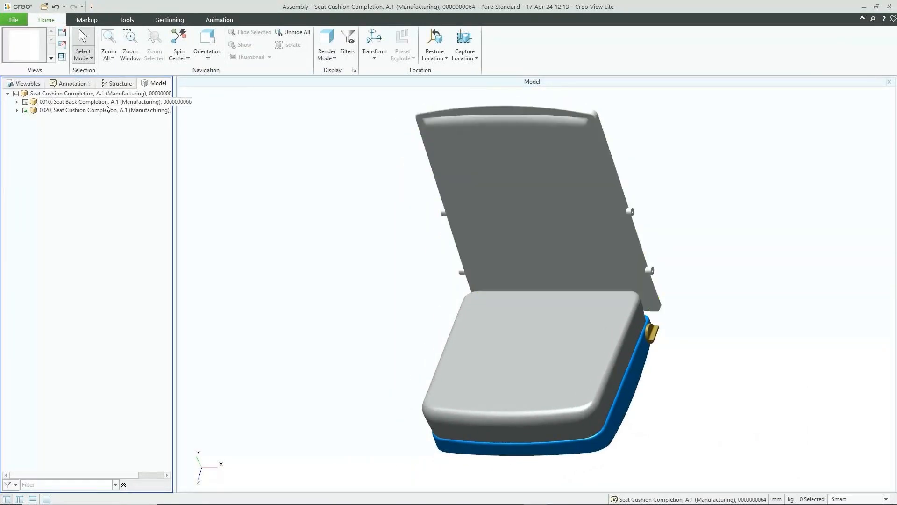
# - Hide the 0010 seat back and expand operation 0020 to list the bottom seat assembly parts
pyautogui.click(26, 102)
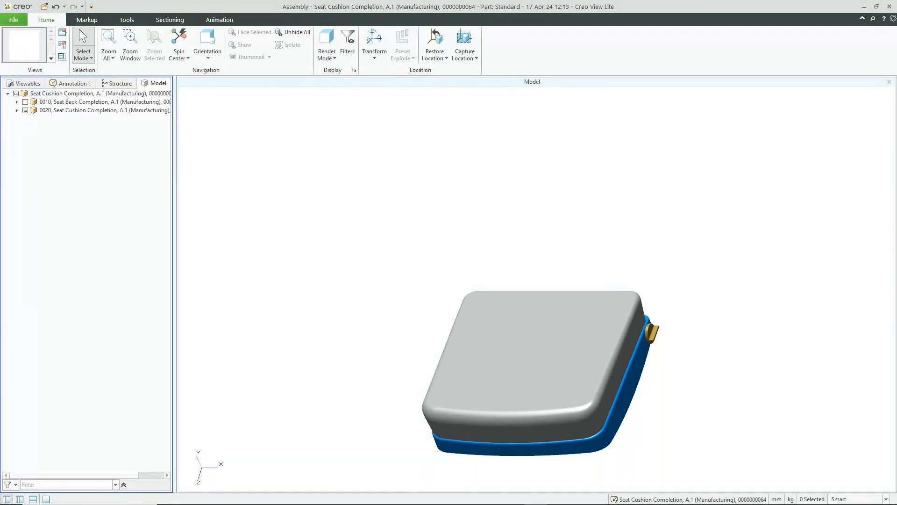
pyautogui.click(17, 110)
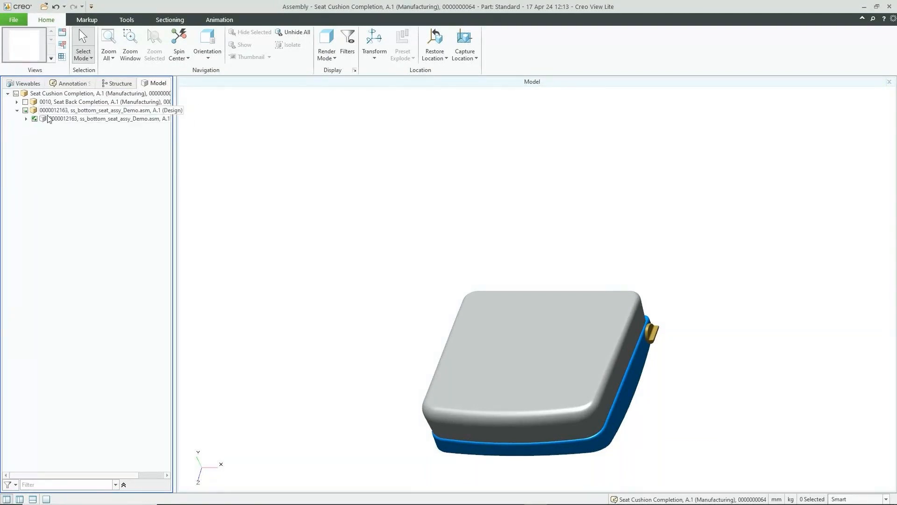
pyautogui.click(26, 118)
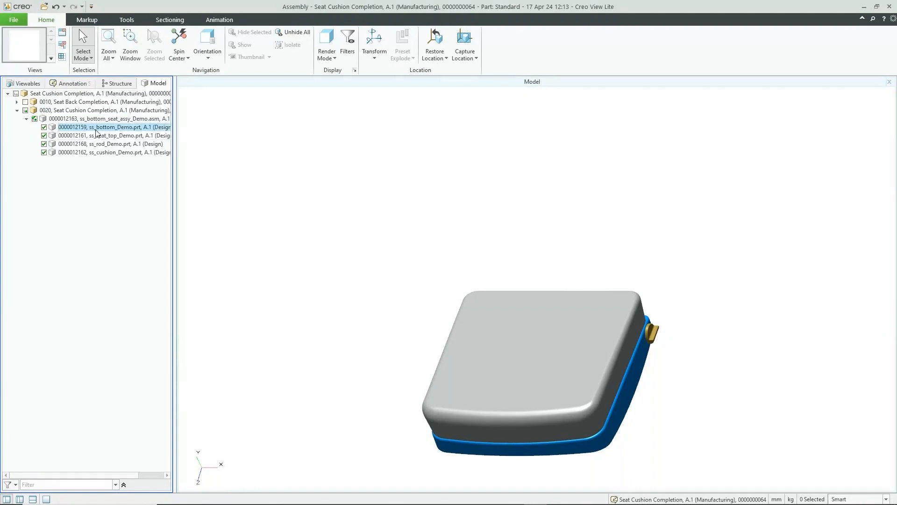
pyautogui.click(97, 136)
pyautogui.click(100, 153)
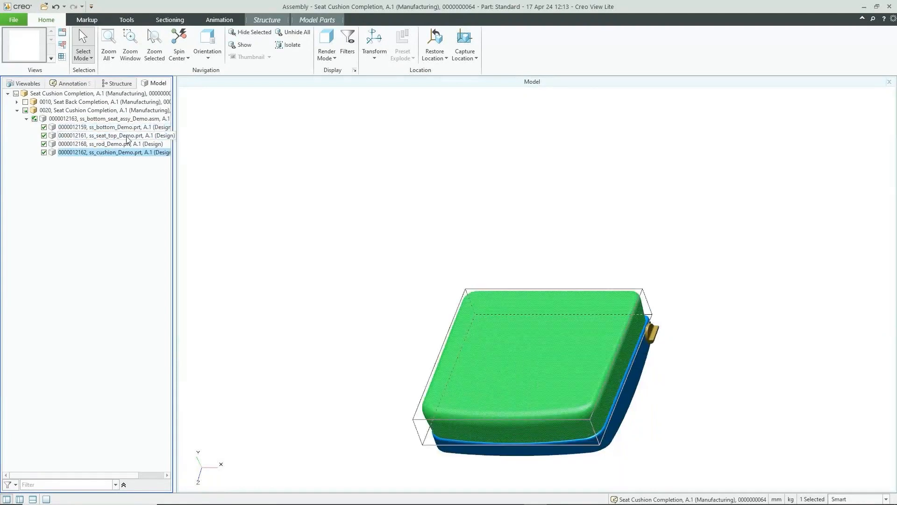
pyautogui.click(121, 121)
pyautogui.click(405, 240)
# - Transform the cushion and seat top, lifting each up off the frame
pyautogui.click(478, 331)
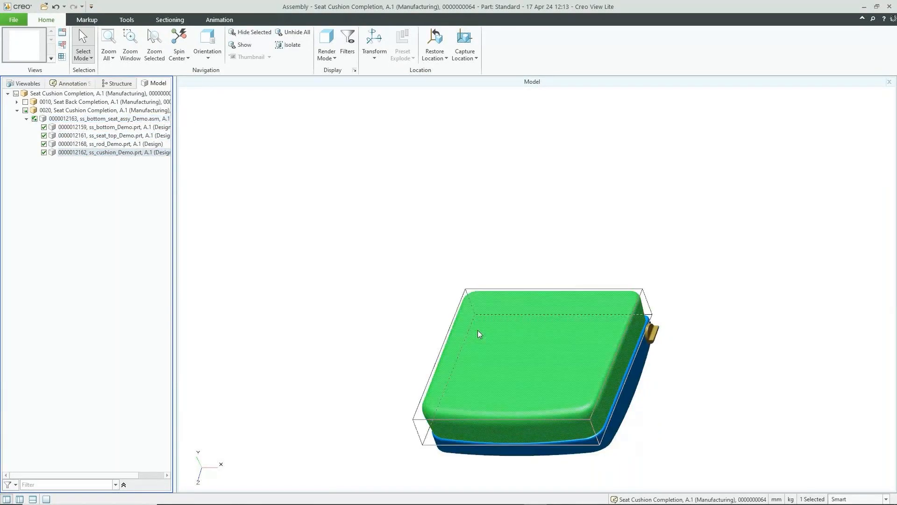
pyautogui.click(381, 47)
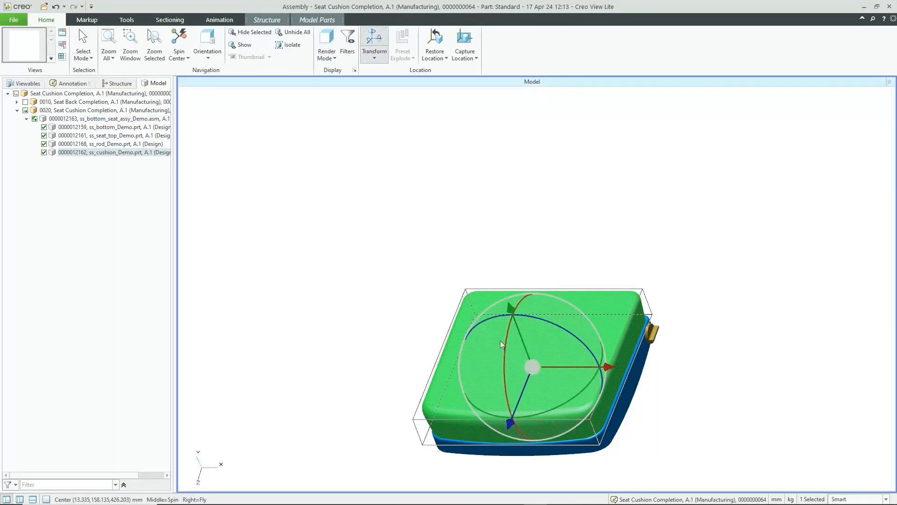
pyautogui.moveTo(501, 344); pyautogui.dragTo(456, 160)
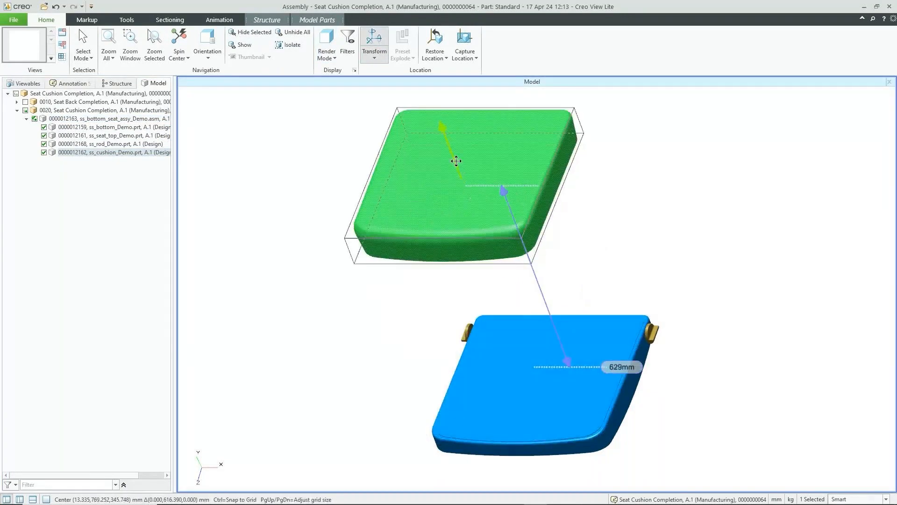
pyautogui.click(540, 395)
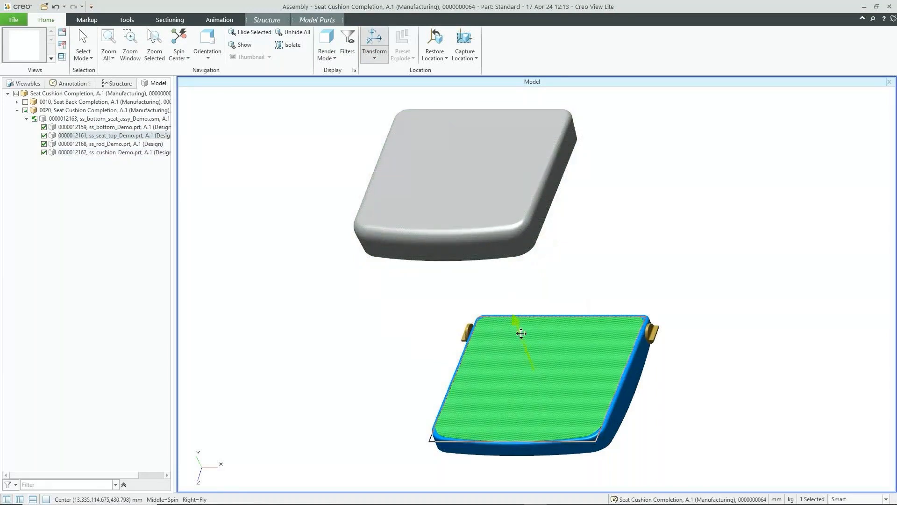
pyautogui.moveTo(521, 334); pyautogui.dragTo(493, 261)
# - Move the rod up behind the cushion, the frame base down about 137 mm, and the cushion further up-left
pyautogui.click(636, 377)
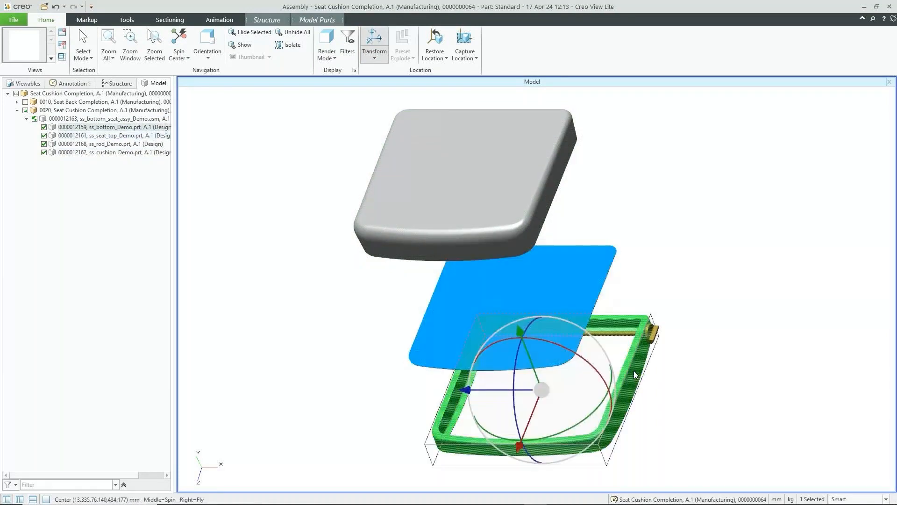
pyautogui.click(628, 332)
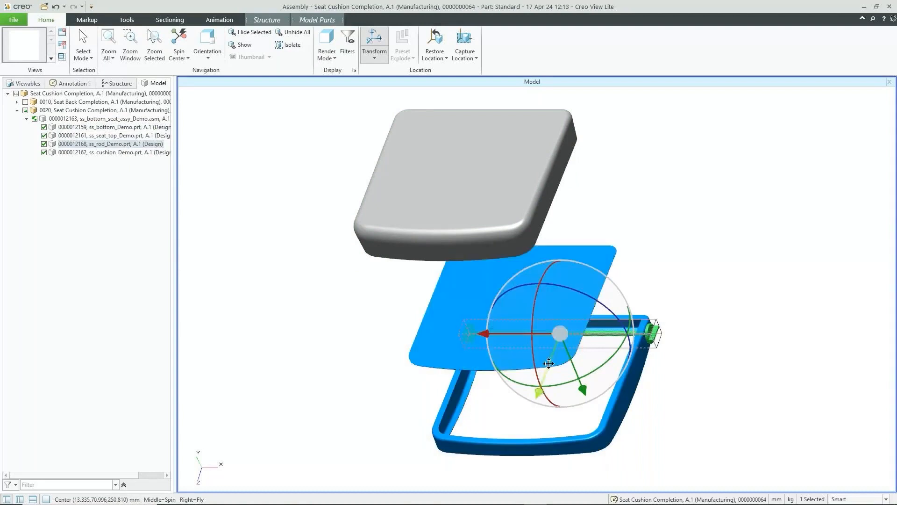
pyautogui.moveTo(550, 358); pyautogui.dragTo(628, 269)
pyautogui.click(643, 393)
pyautogui.click(635, 382)
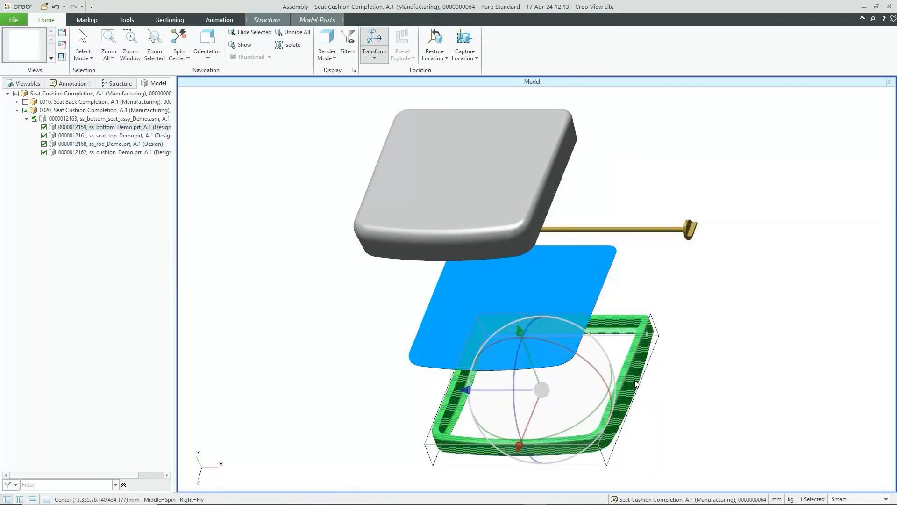
pyautogui.moveTo(537, 374); pyautogui.dragTo(552, 414)
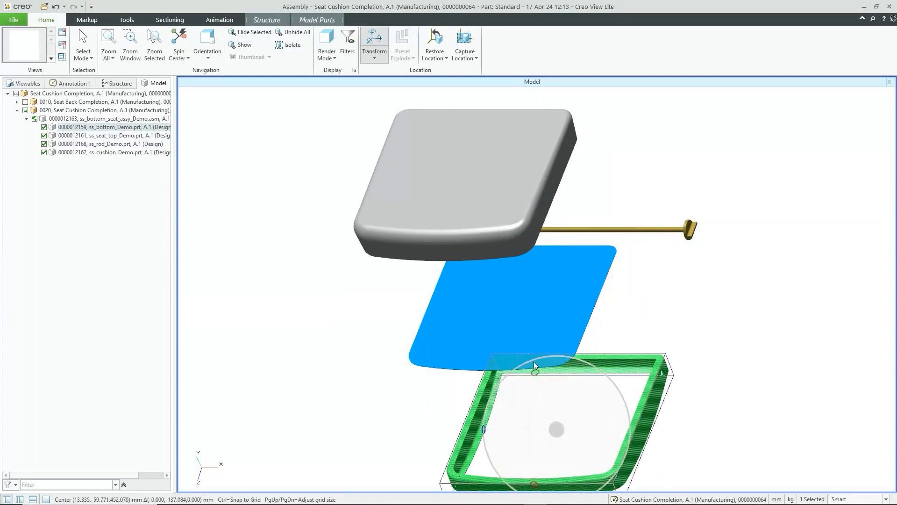
pyautogui.click(479, 207)
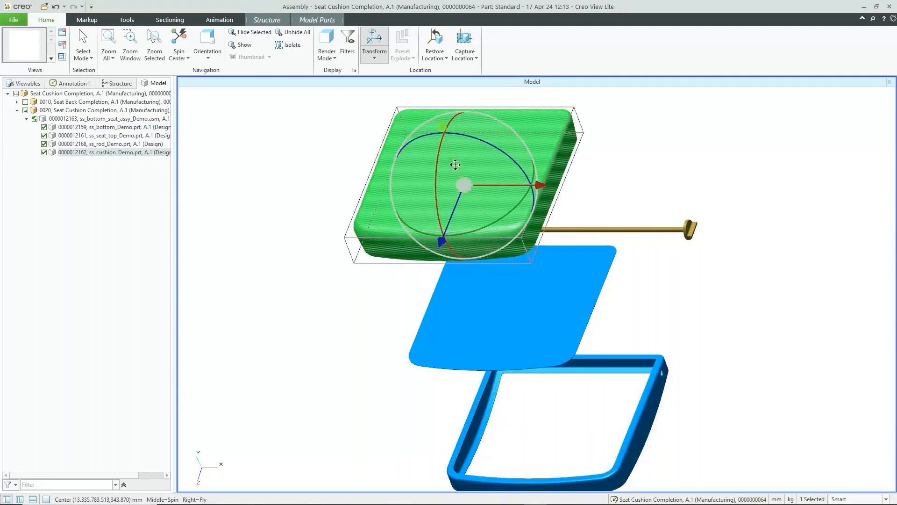
pyautogui.moveTo(457, 164); pyautogui.dragTo(439, 145)
pyautogui.click(724, 162)
pyautogui.scroll(-2, 591, 159)
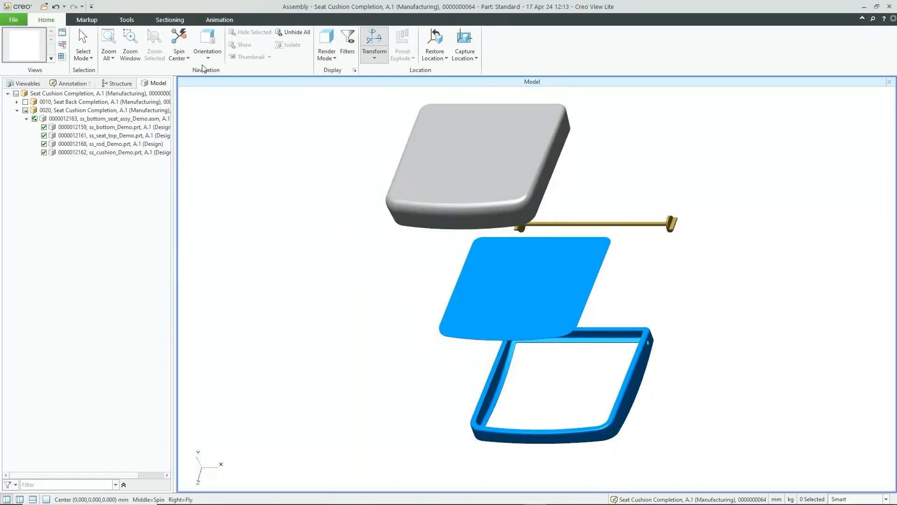
# - Add a leader note reading 'Cushion' to the right of the cushion
pyautogui.click(87, 19)
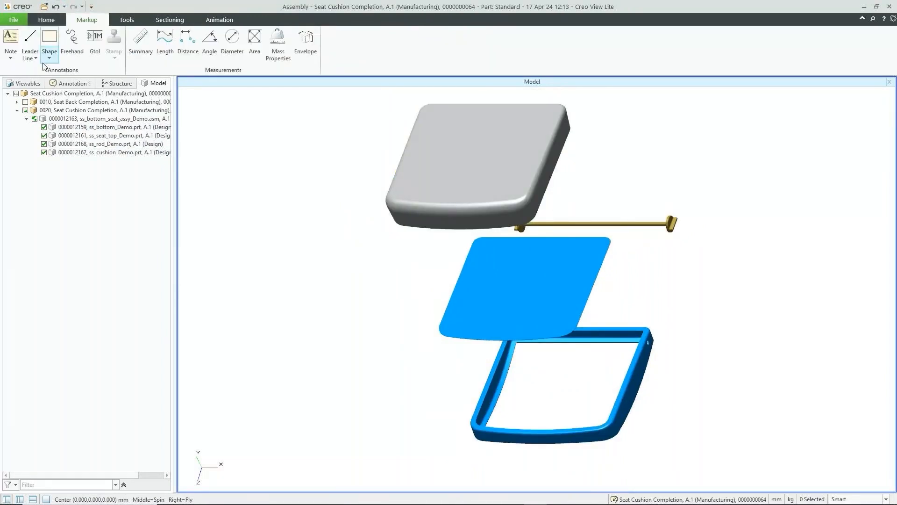
pyautogui.click(10, 54)
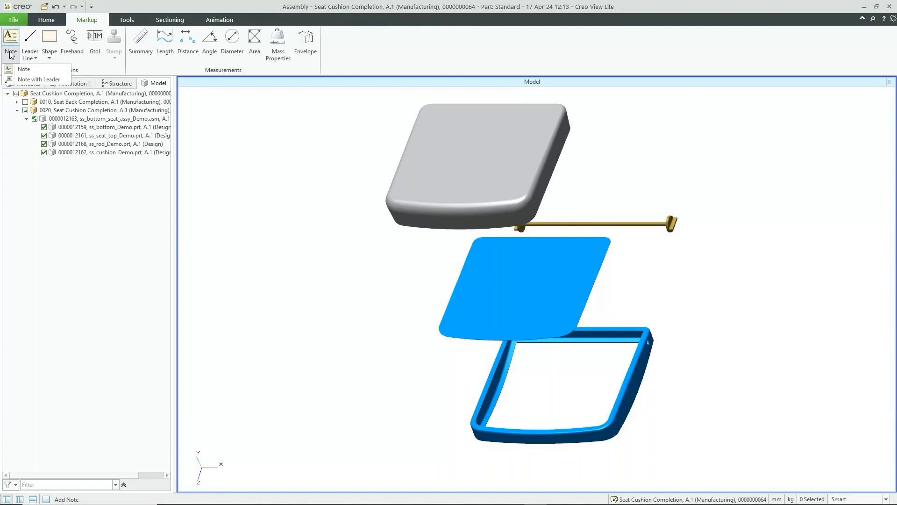
pyautogui.click(39, 80)
pyautogui.click(546, 149)
pyautogui.click(648, 149)
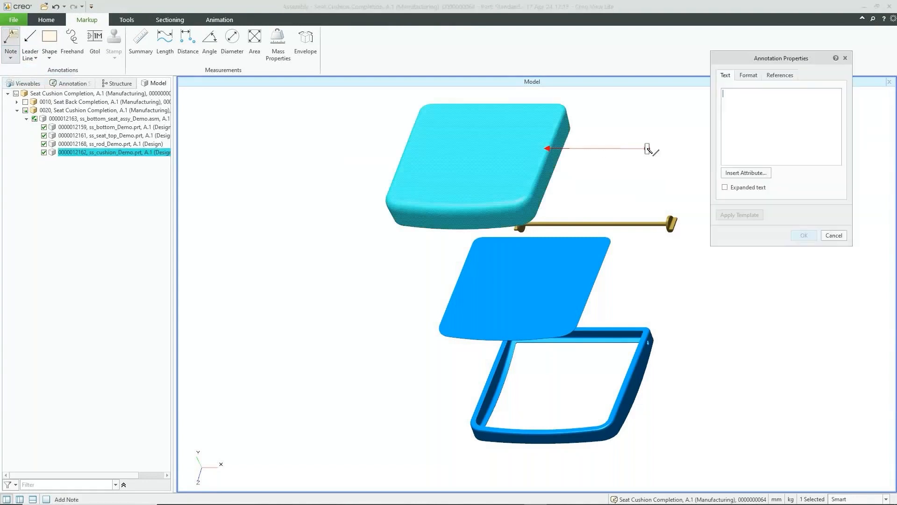
pyautogui.write('Cus')
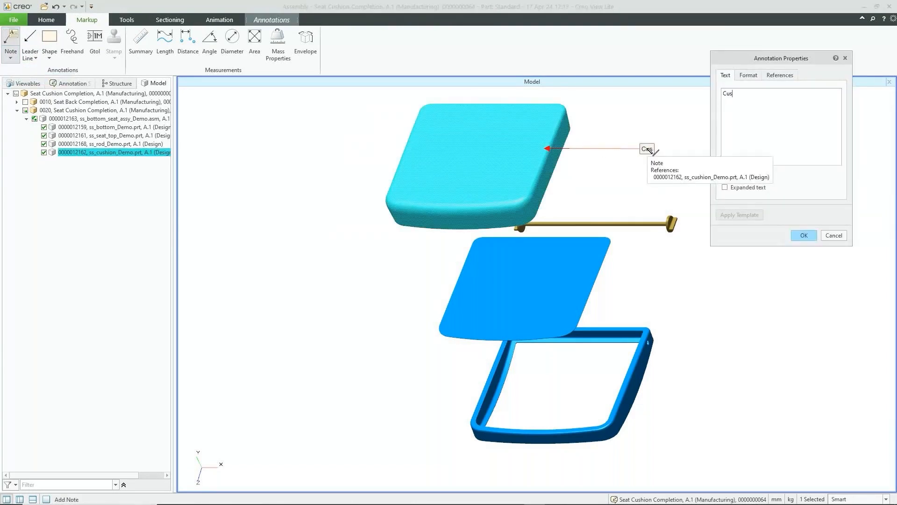
pyautogui.write('ho')
pyautogui.press('BackSpace')
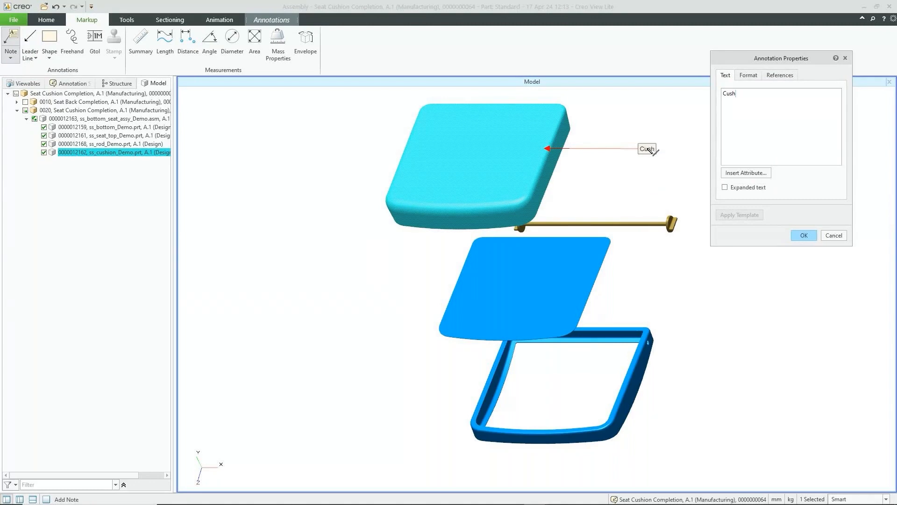
pyautogui.write('ion')
pyautogui.press('BackSpace')
pyautogui.press('BackSpace')
pyautogui.press('BackSpace')
pyautogui.press('BackSpace')
pyautogui.press('BackSpace')
pyautogui.write('shion')
pyautogui.click(804, 235)
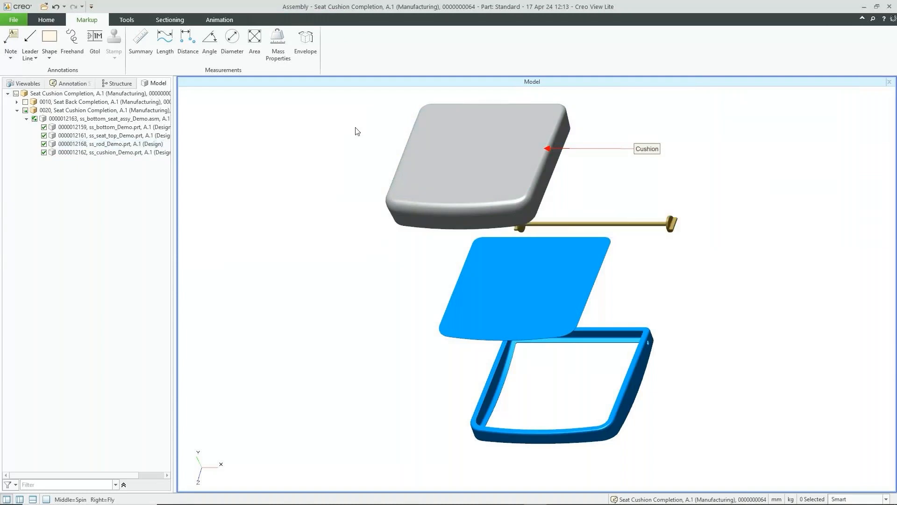
# - Add leader notes 'Rod' on the rod and 'Top Plate' on the top plate
pyautogui.click(11, 38)
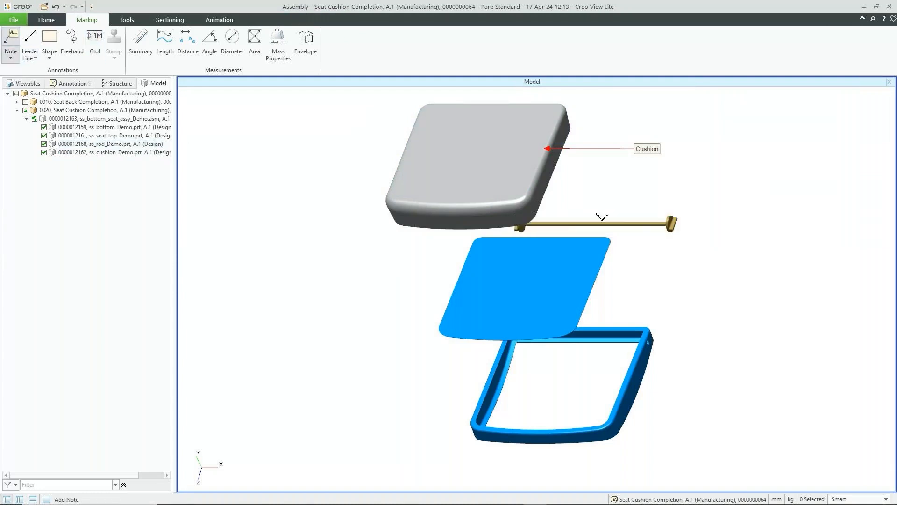
pyautogui.click(640, 223)
pyautogui.click(701, 179)
pyautogui.write('R')
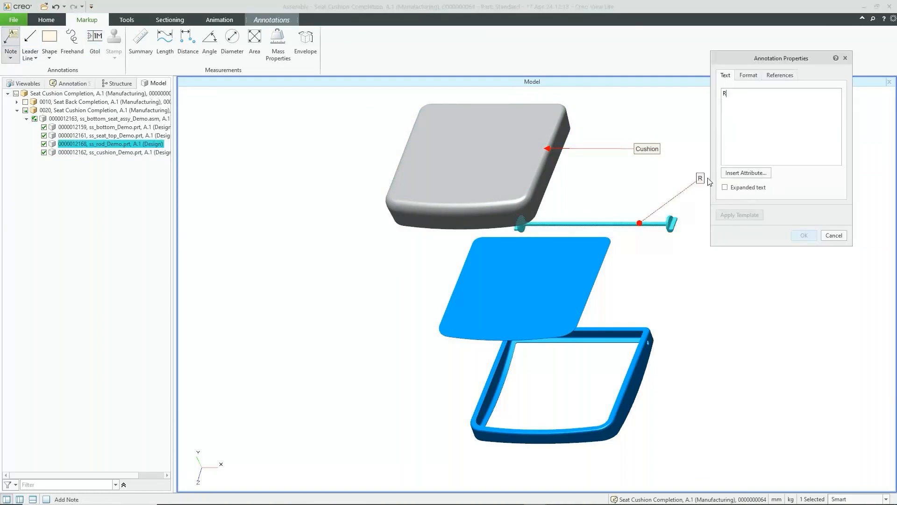
pyautogui.write('od')
pyautogui.click(813, 238)
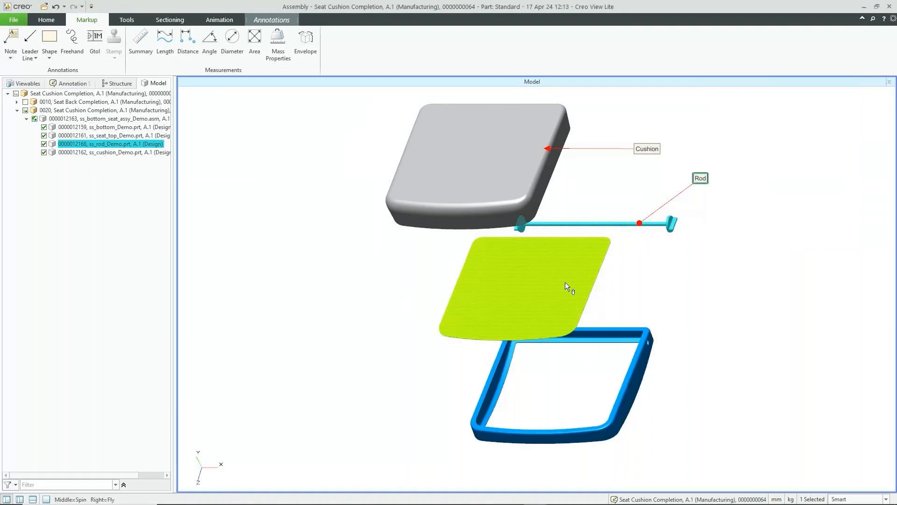
pyautogui.click(233, 142)
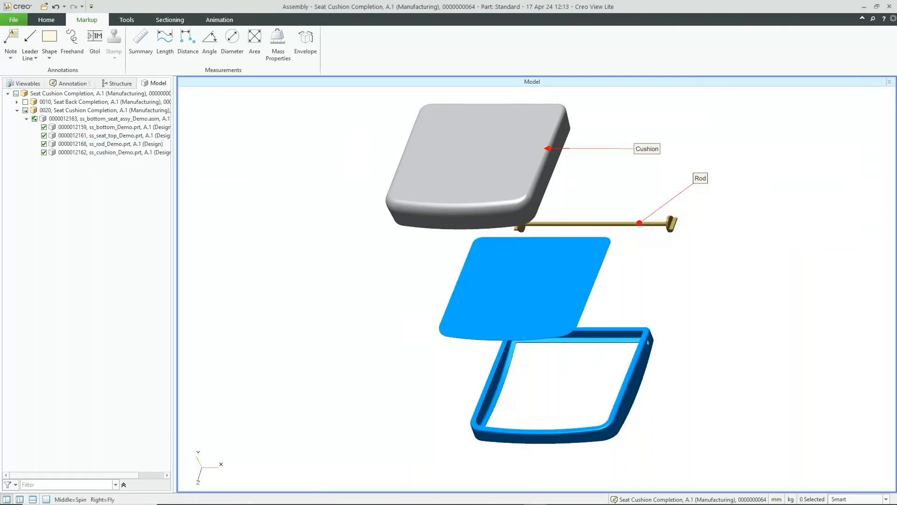
pyautogui.click(13, 40)
pyautogui.click(547, 279)
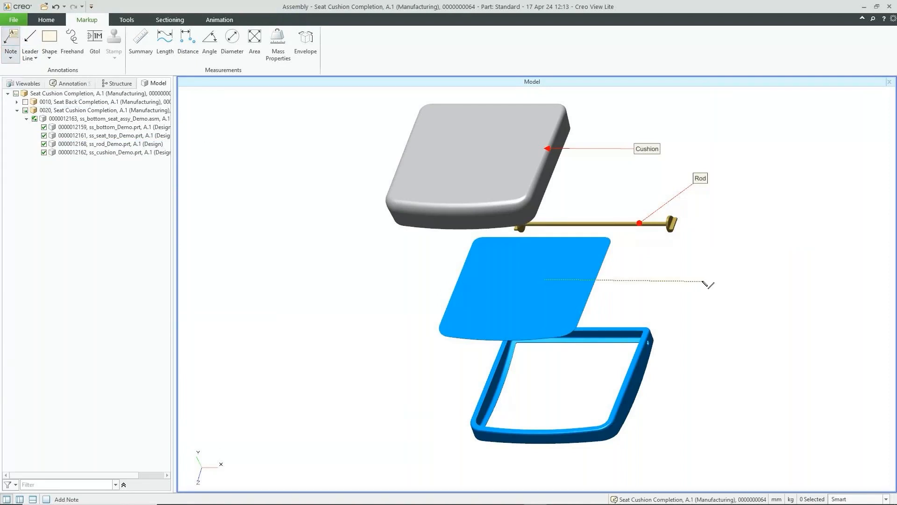
pyautogui.click(702, 281)
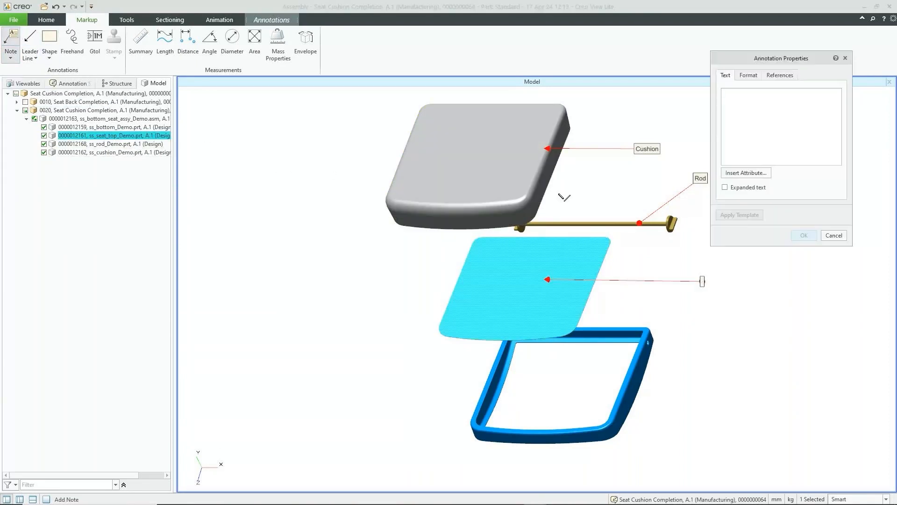
pyautogui.write('T')
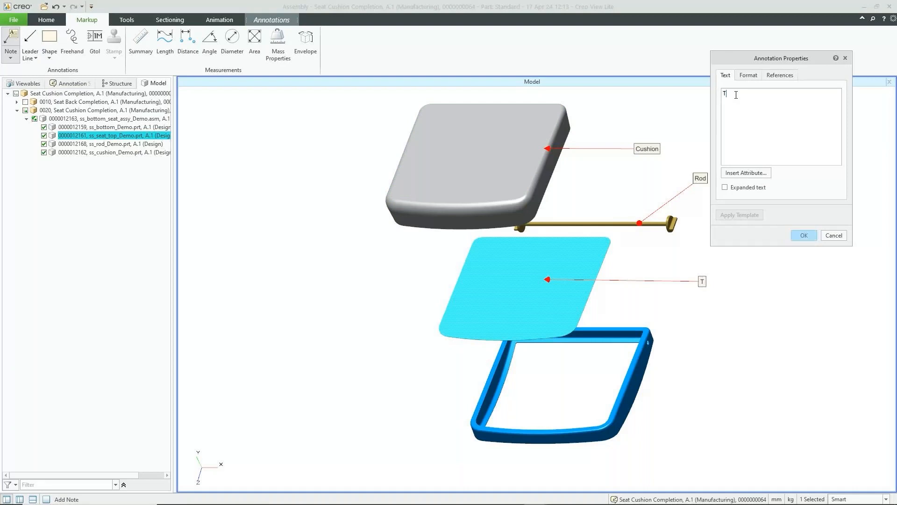
pyautogui.write('op Plate')
pyautogui.click(805, 236)
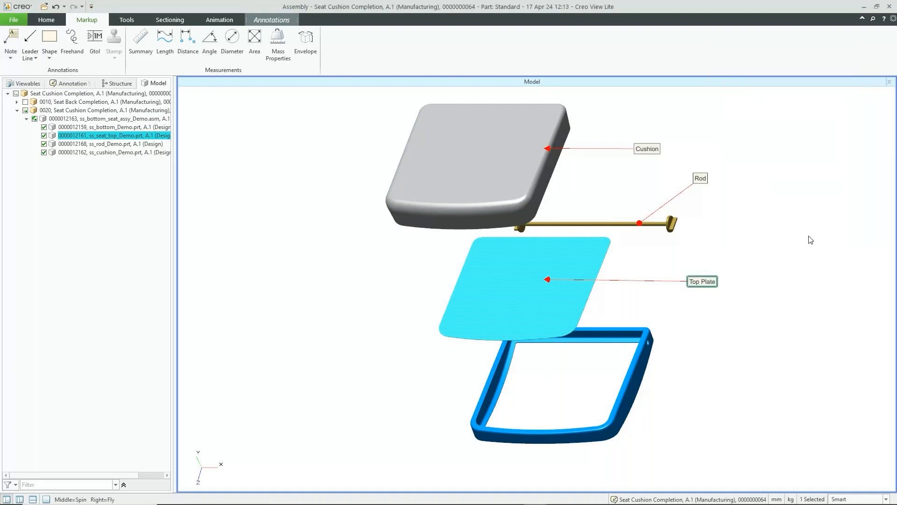
# - Attach a leader note on the bottom frame and enter the text 'Seat Bottom'
pyautogui.click(11, 39)
pyautogui.click(636, 384)
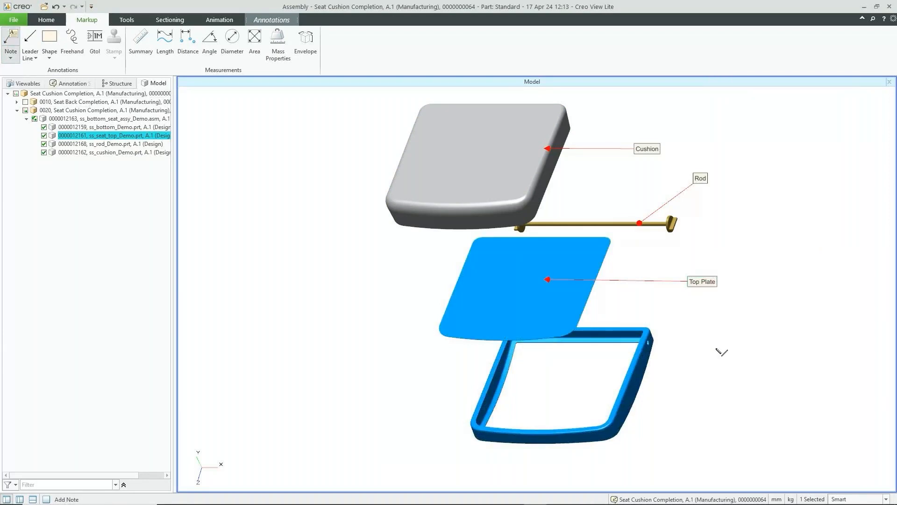
pyautogui.click(716, 349)
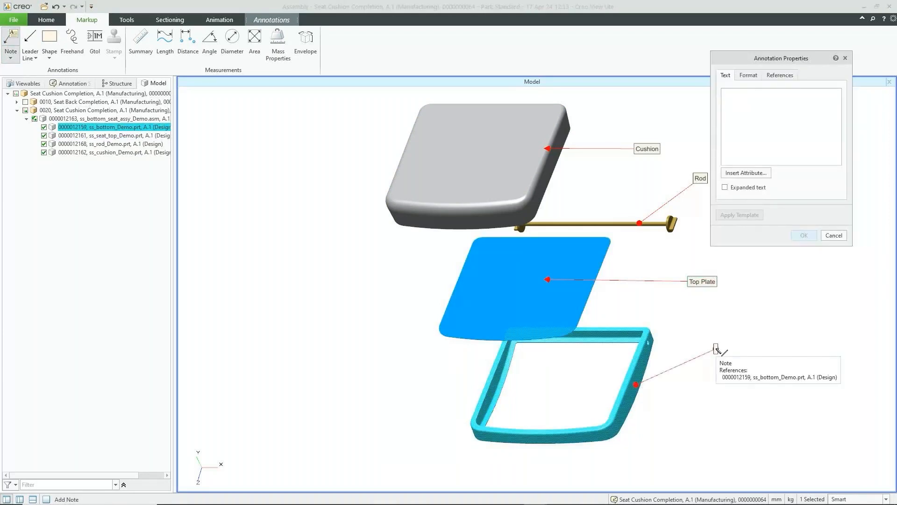
pyautogui.write('Seat Bottom')
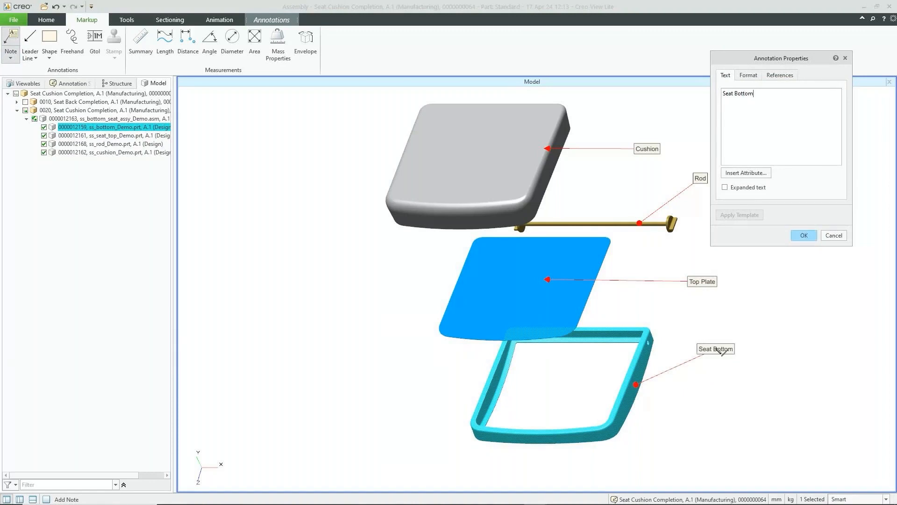
# - Confirm the Seat Bottom note and save all four labels as annotation set 'Seat Notes'
pyautogui.click(804, 236)
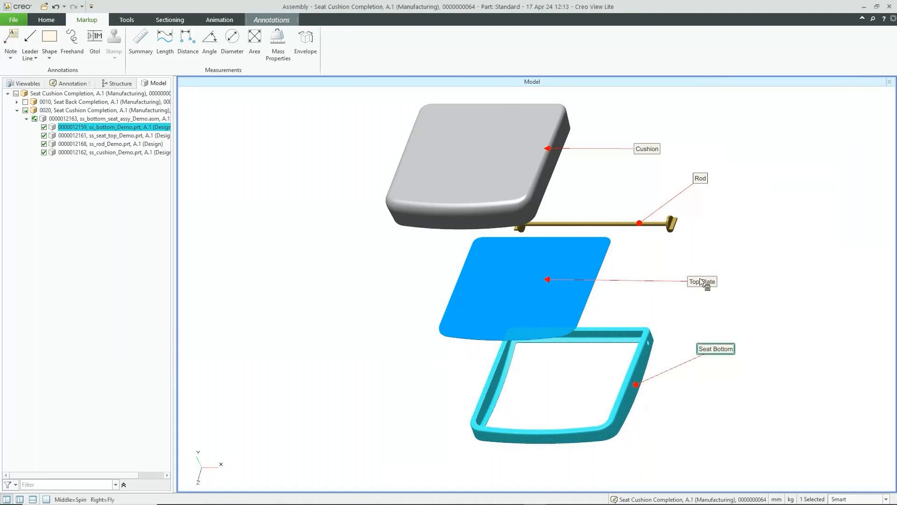
pyautogui.click(340, 269)
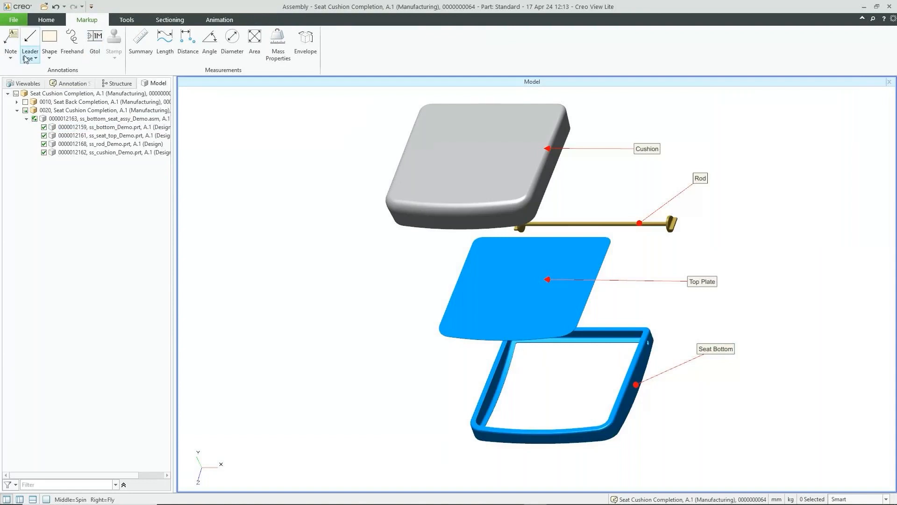
pyautogui.click(14, 22)
pyautogui.moveTo(46, 129)
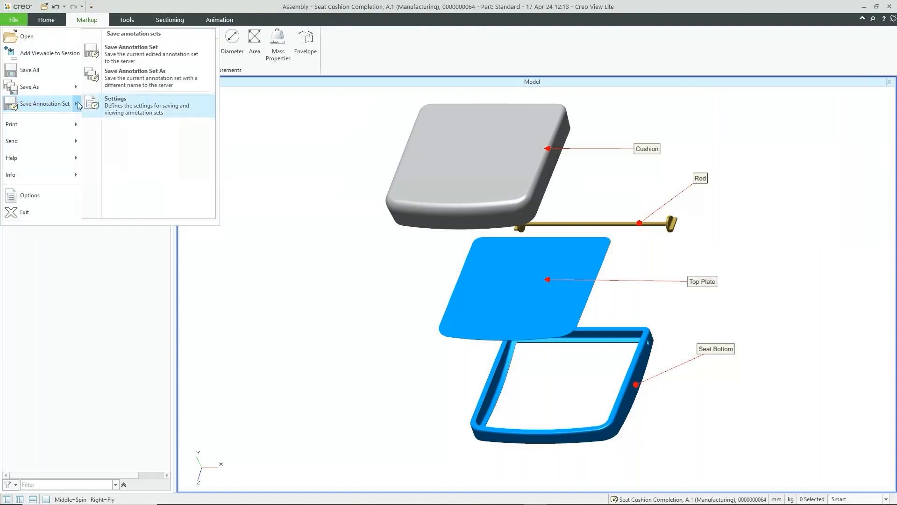
pyautogui.click(131, 81)
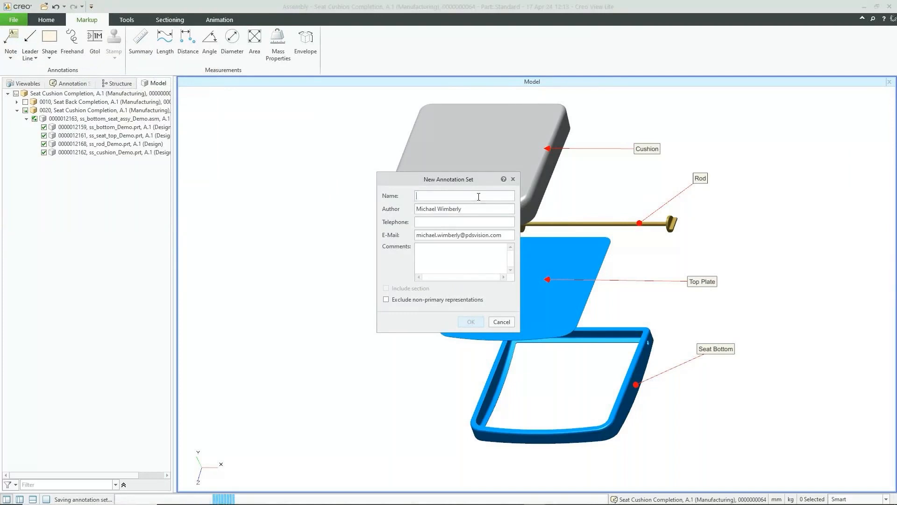
pyautogui.write('Seat ')
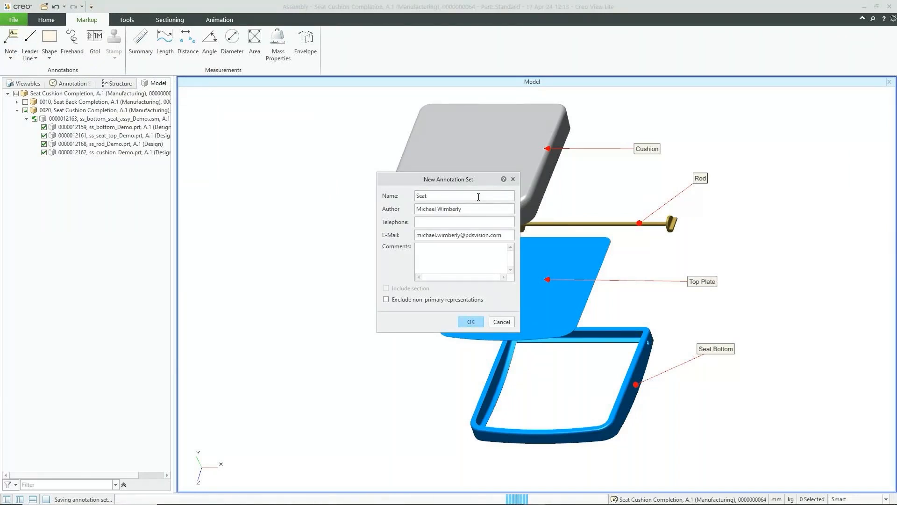
pyautogui.write('Ballon')
pyautogui.press('BackSpace')
pyautogui.press('BackSpace')
pyautogui.press('BackSpace')
pyautogui.press('BackSpace')
pyautogui.press('BackSpace')
pyautogui.press('BackSpace')
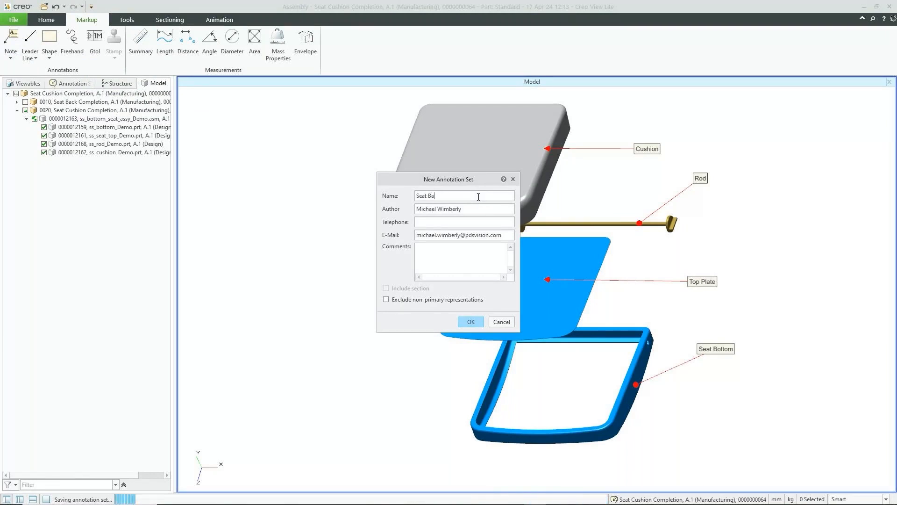
pyautogui.write('Notes')
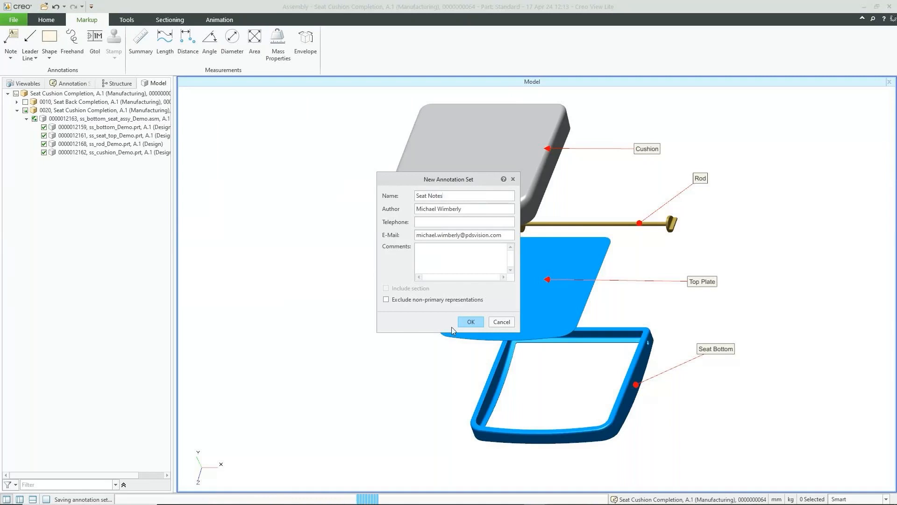
pyautogui.click(470, 322)
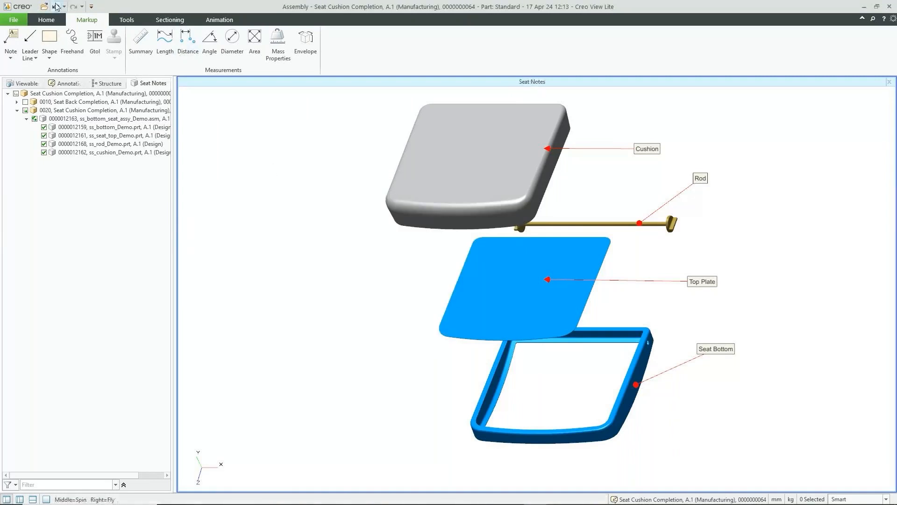
# - Close the viewer and open Work Instructions for the Seat Assembly Plan root
pyautogui.click(890, 7)
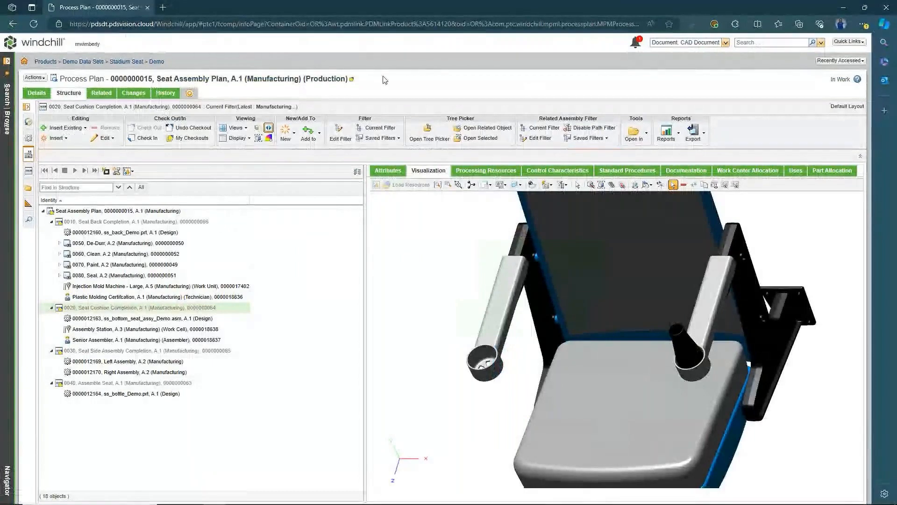
pyautogui.click(269, 127)
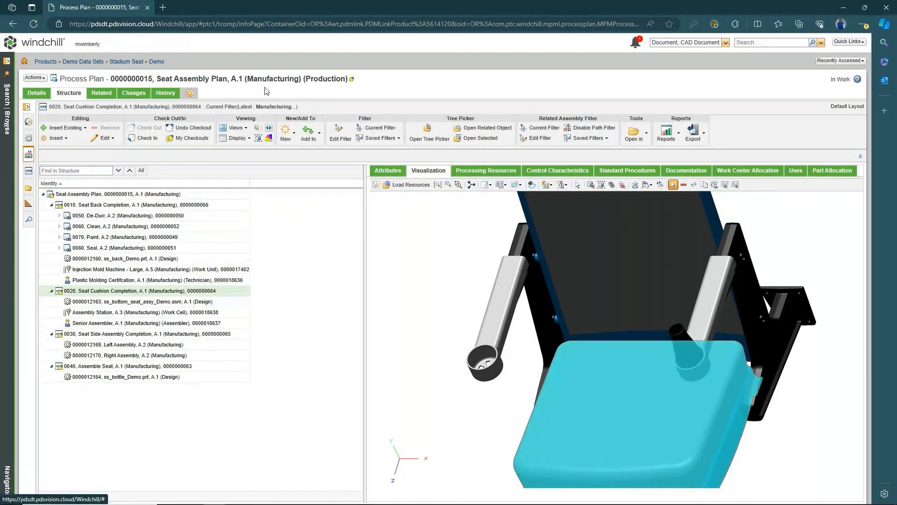
pyautogui.click(174, 194)
pyautogui.rightClick(166, 193)
pyautogui.moveTo(213, 363)
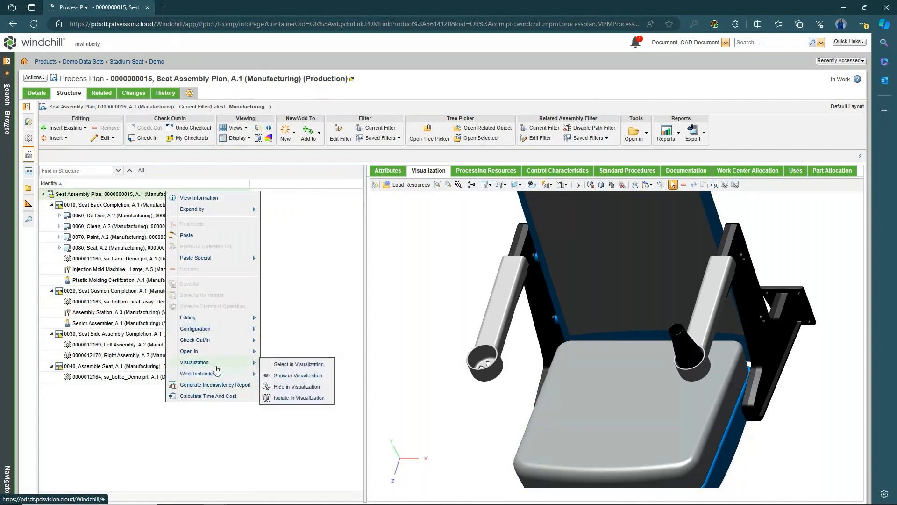
pyautogui.click(300, 377)
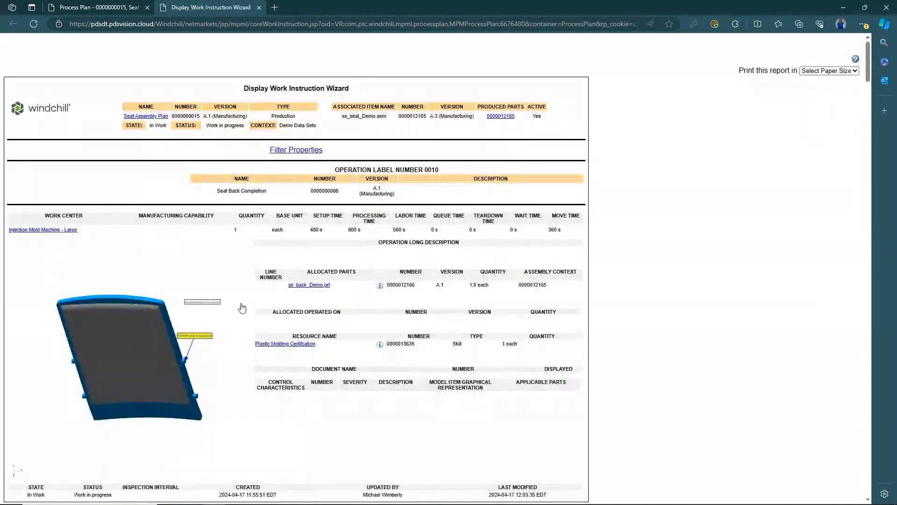
pyautogui.scroll(-3, 241, 291)
pyautogui.scroll(-5, 240, 291)
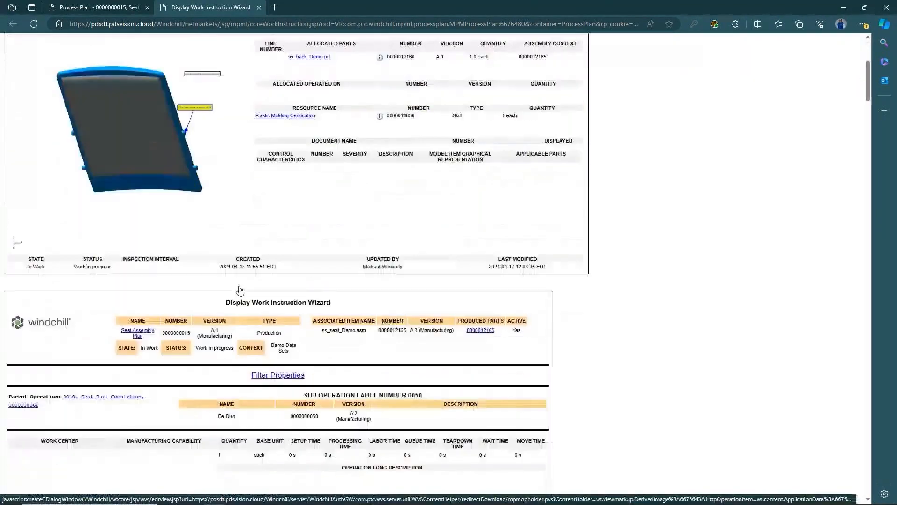
pyautogui.scroll(-10, 240, 289)
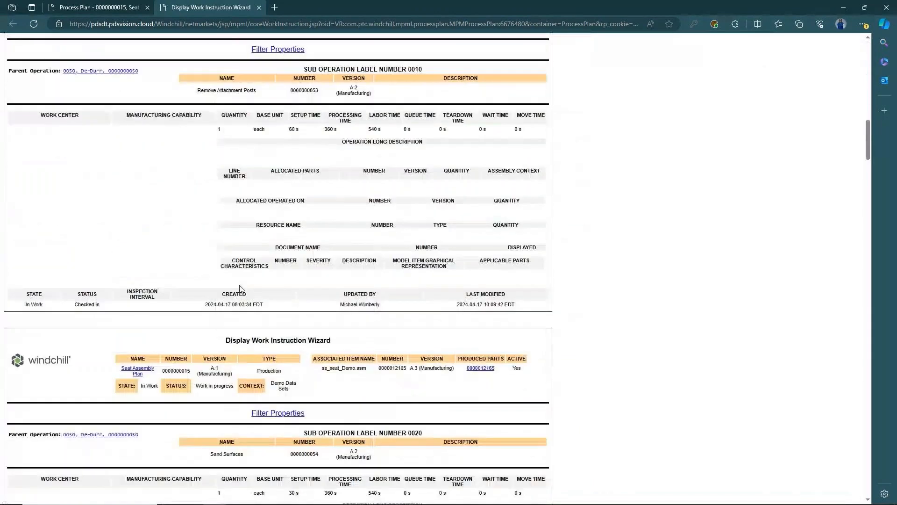
pyautogui.scroll(-3, 240, 290)
pyautogui.scroll(-20, 240, 290)
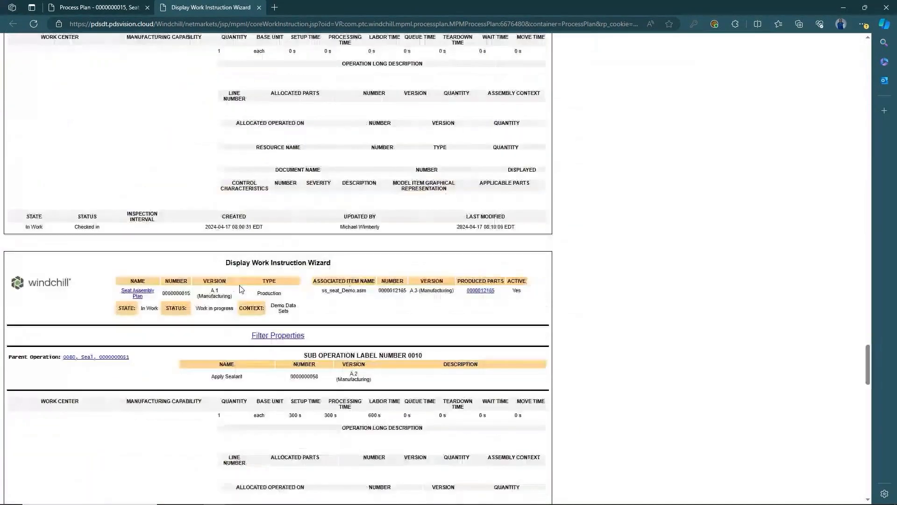
pyautogui.scroll(-10, 240, 289)
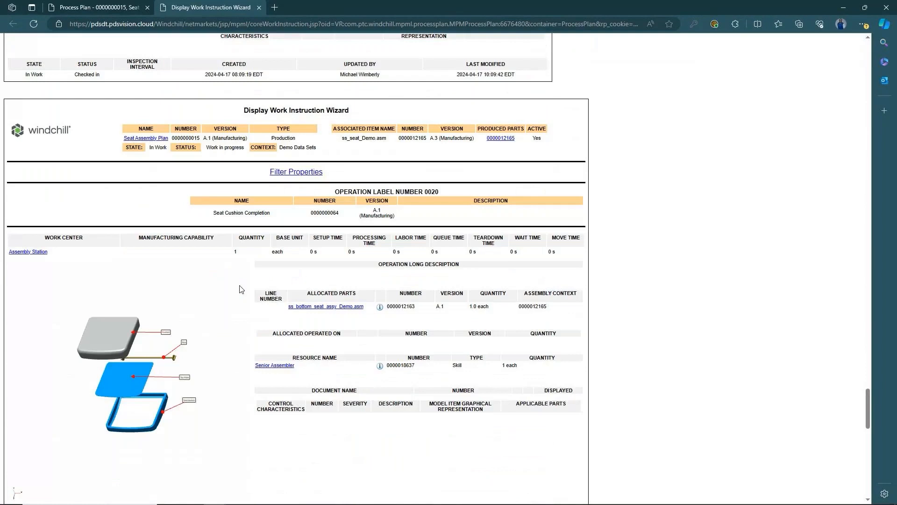
pyautogui.scroll(-1, 241, 290)
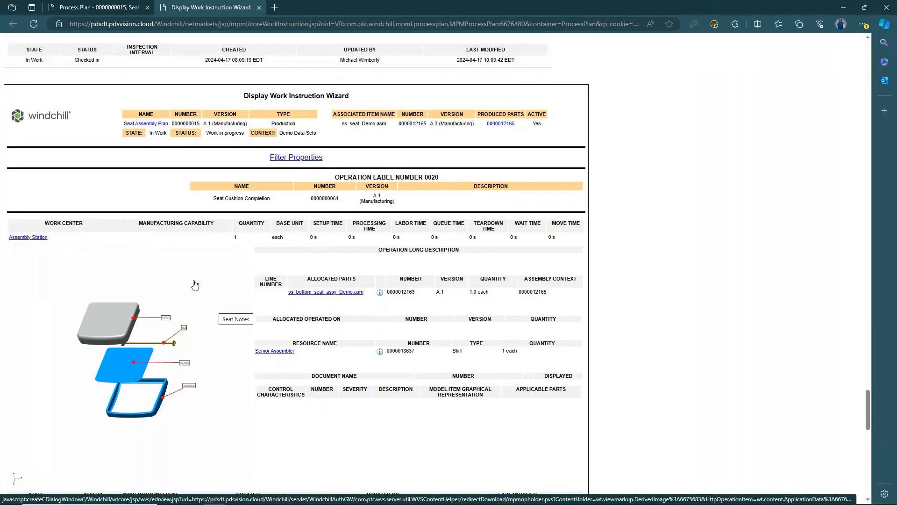
pyautogui.scroll(3, 195, 285)
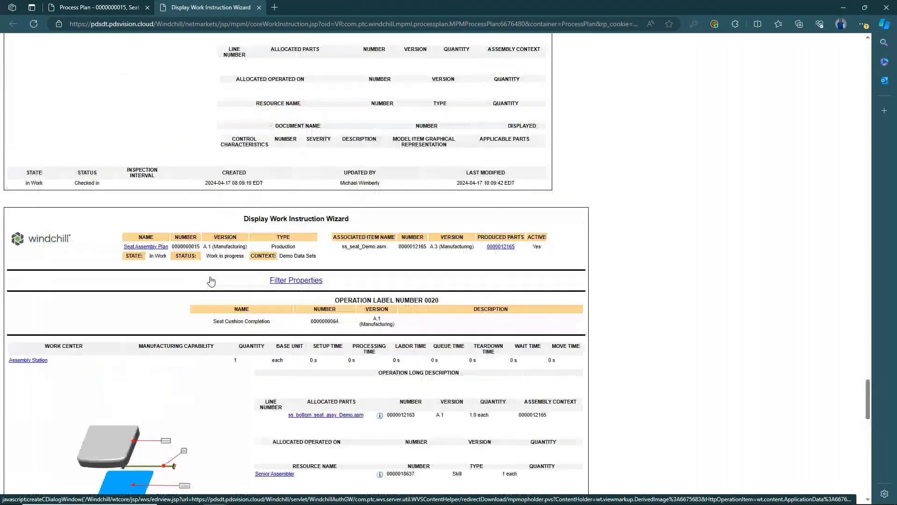
pyautogui.scroll(20, 211, 280)
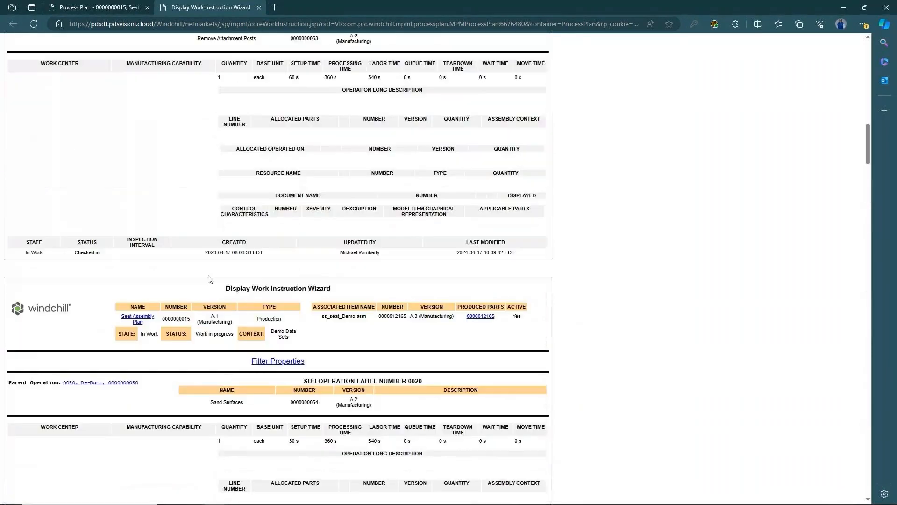
pyautogui.scroll(15, 208, 279)
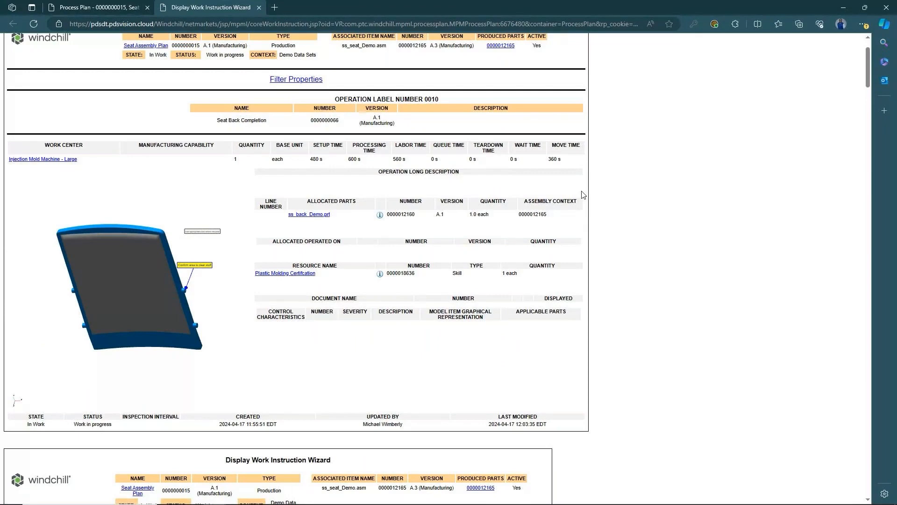
pyautogui.scroll(-3, 584, 193)
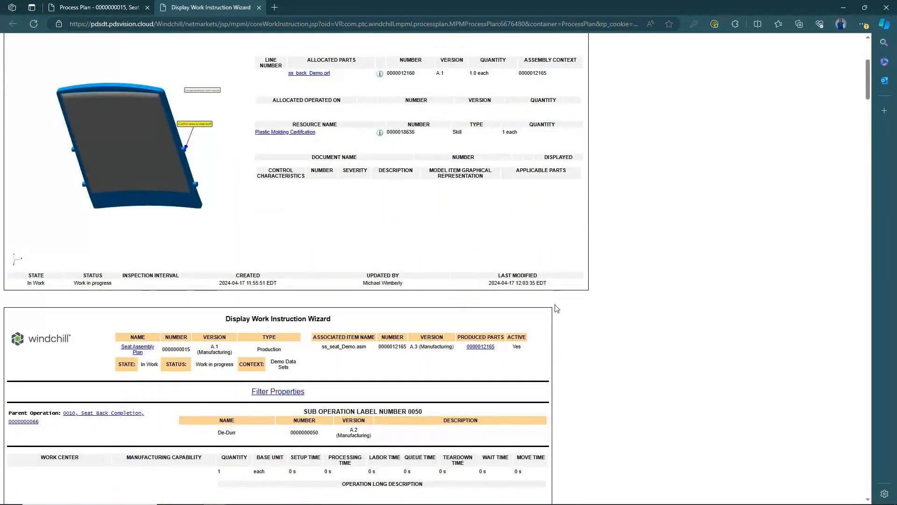
# - Expand operations 0050 De-Durr, 0060 Clean, 0070 Paint and 0080 Seal in the structure tree
pyautogui.click(86, 7)
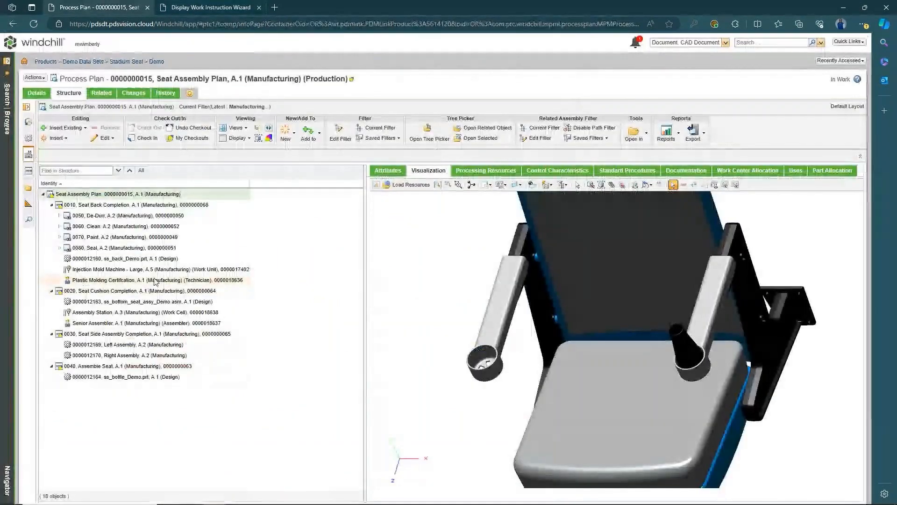
pyautogui.click(60, 215)
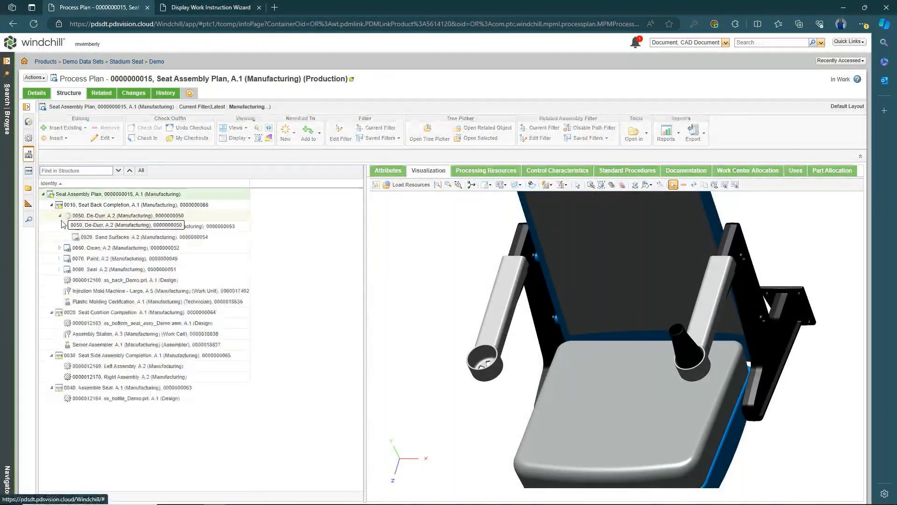
pyautogui.click(59, 248)
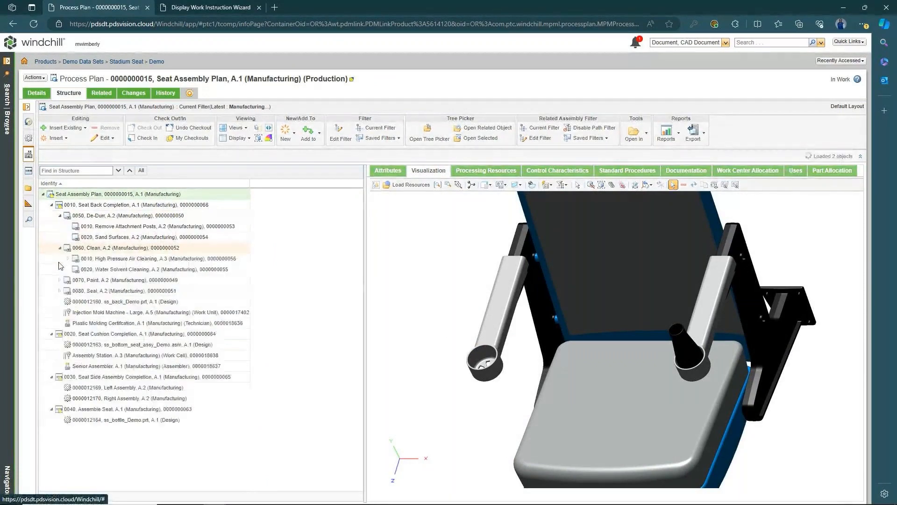
pyautogui.click(59, 280)
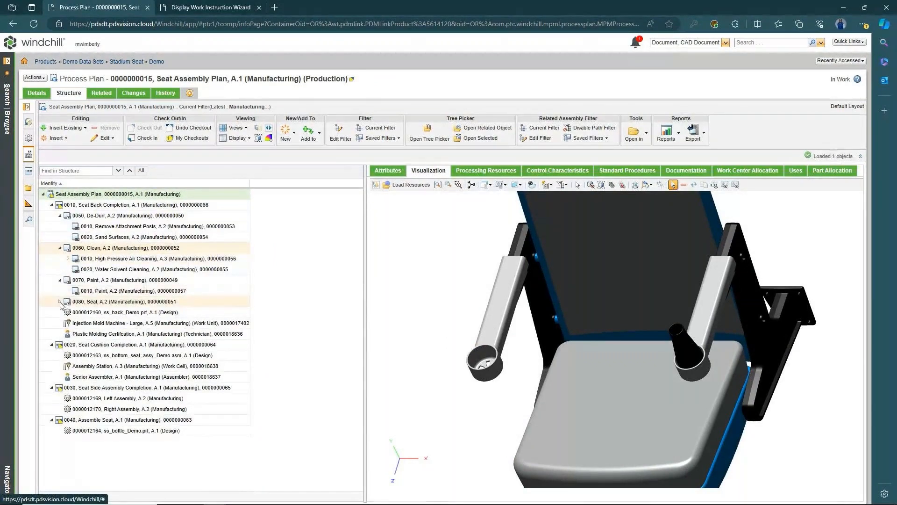
pyautogui.click(60, 301)
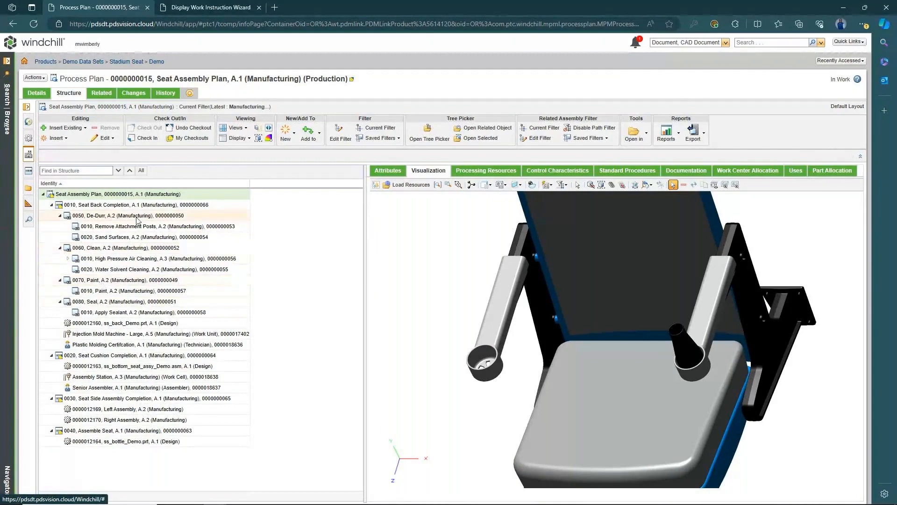
# - Scroll through the work instruction report's sub-operation pages from De-Durr down to 0070 Paint
pyautogui.click(212, 5)
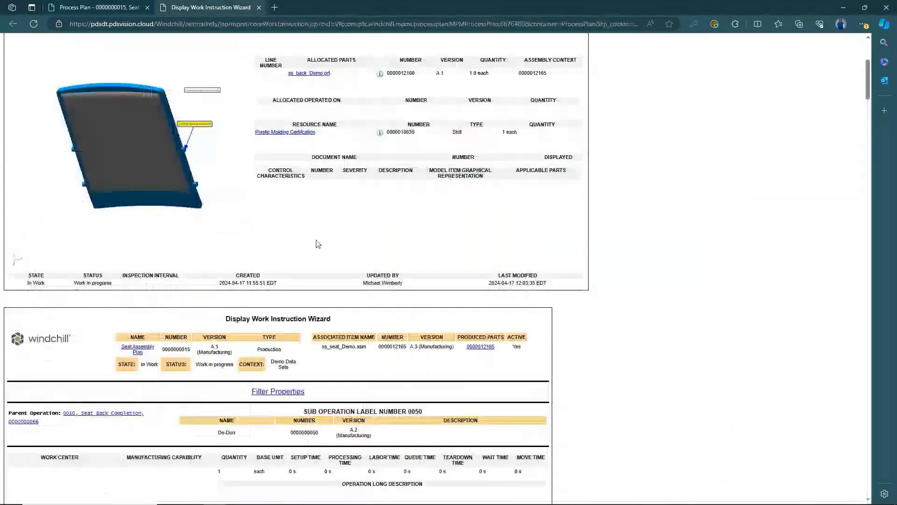
pyautogui.scroll(-3, 317, 281)
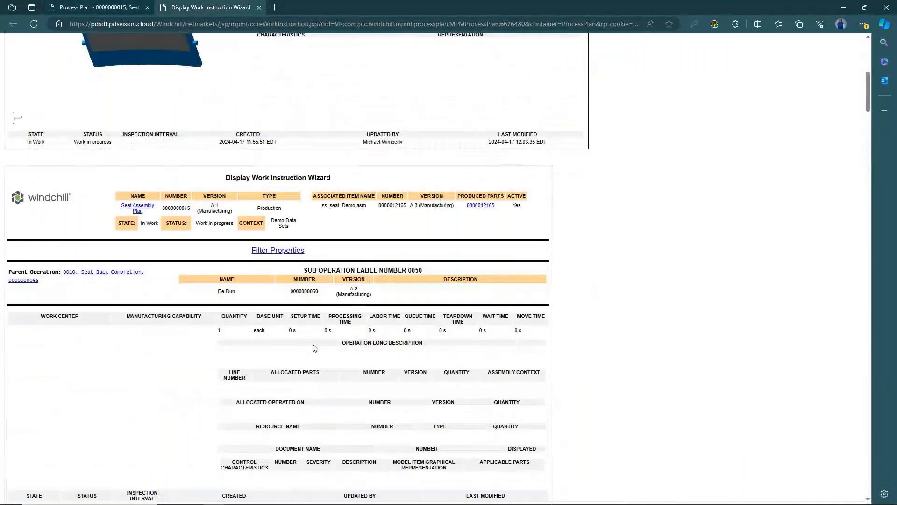
pyautogui.scroll(-2, 313, 343)
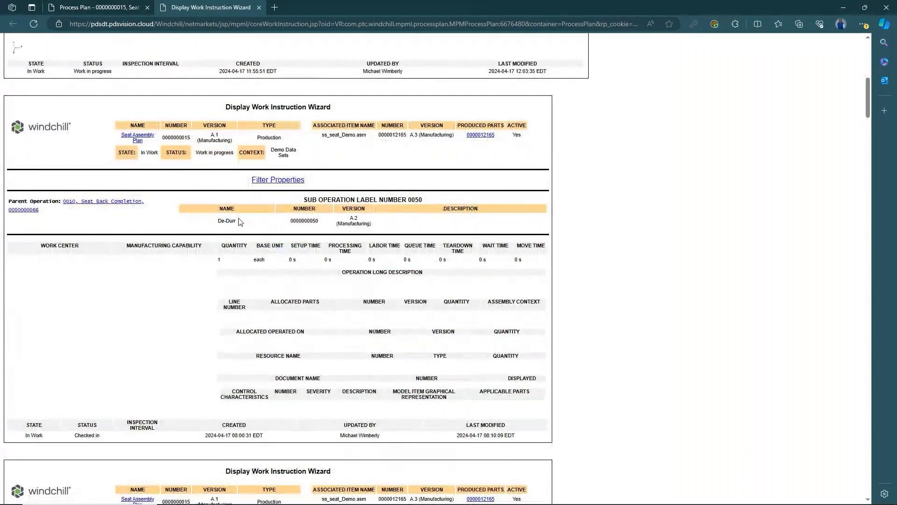
pyautogui.scroll(-6, 290, 344)
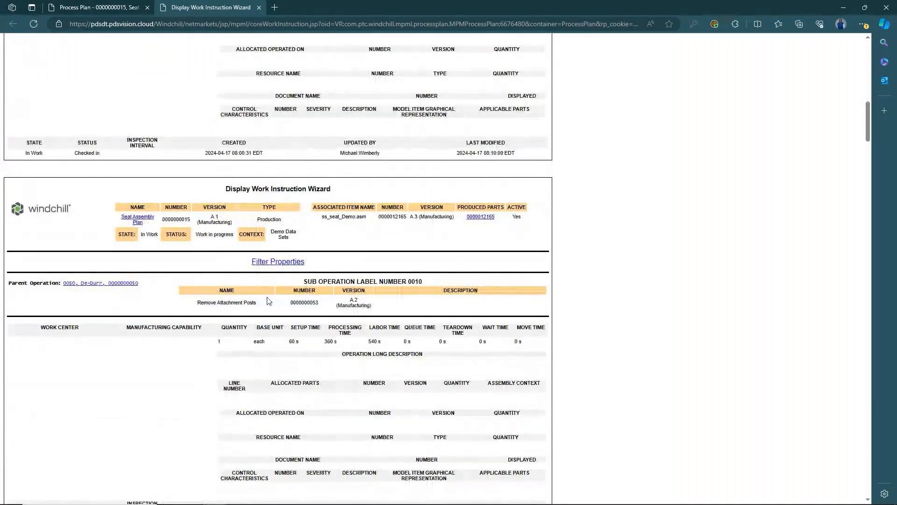
pyautogui.scroll(-9, 269, 300)
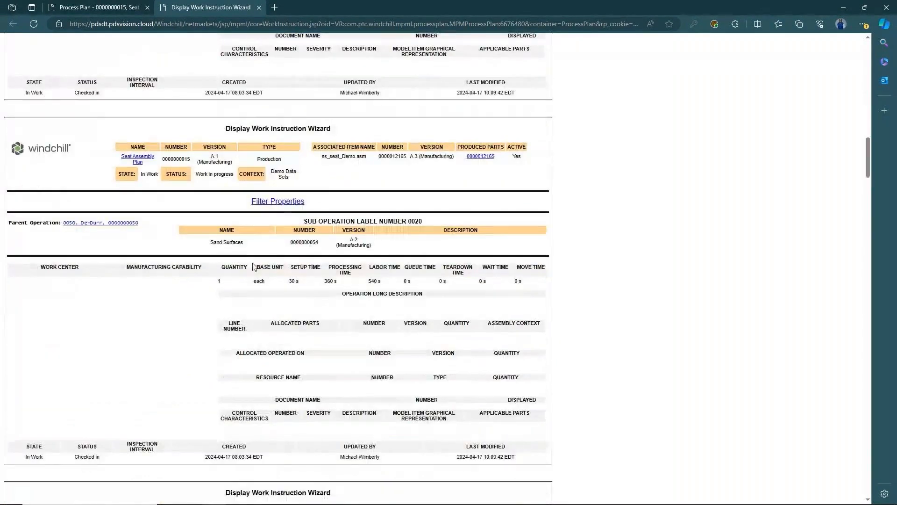
pyautogui.scroll(-6, 253, 266)
pyautogui.scroll(-1, 240, 266)
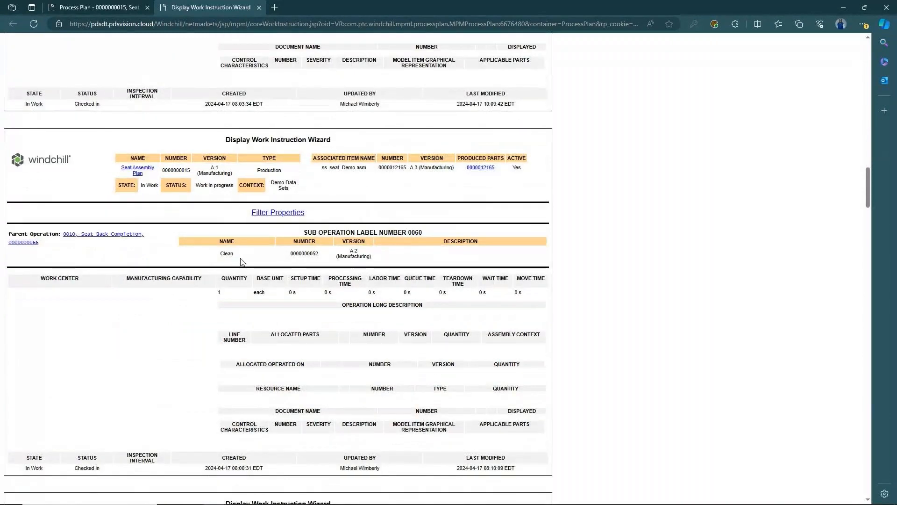
pyautogui.scroll(-6, 239, 281)
pyautogui.scroll(-6, 234, 346)
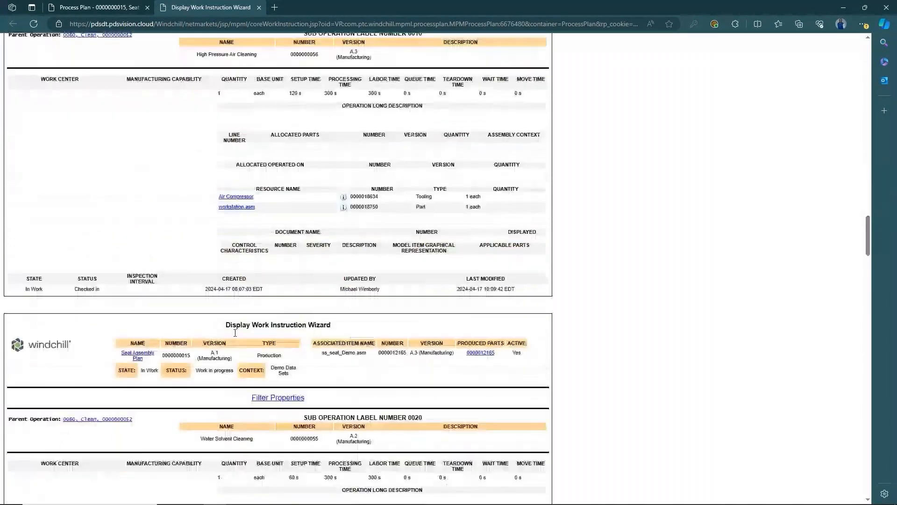
pyautogui.scroll(-10, 234, 330)
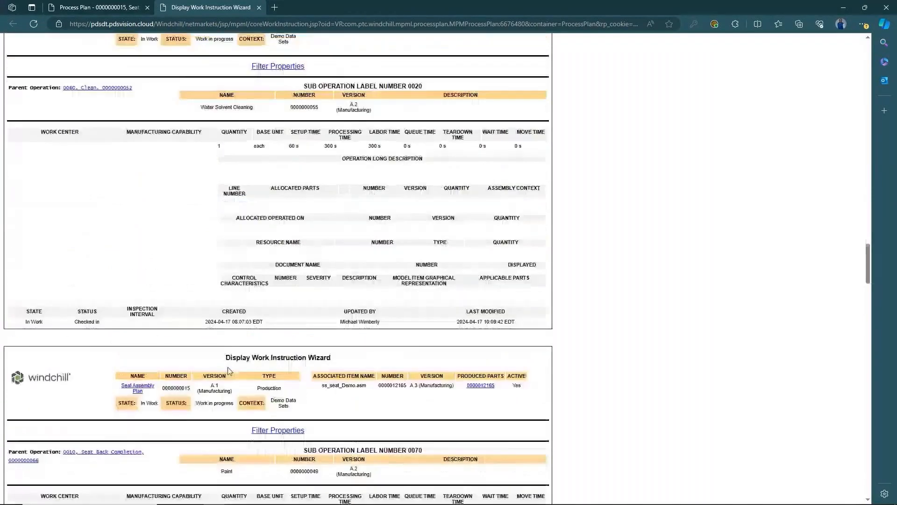
pyautogui.scroll(-4, 234, 320)
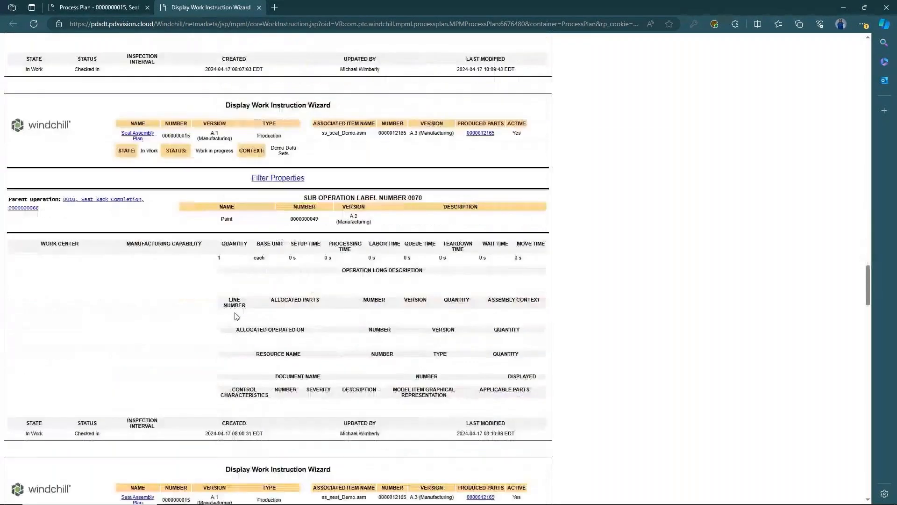
pyautogui.scroll(-1, 236, 316)
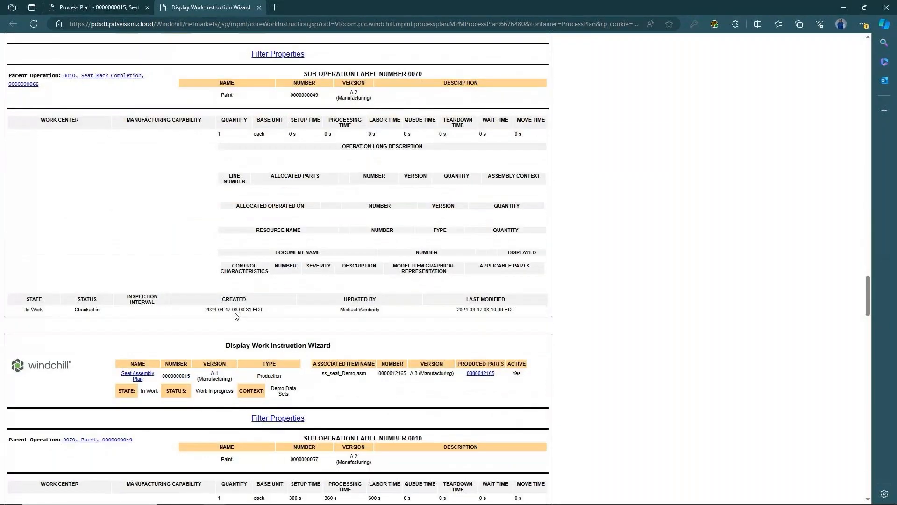
pyautogui.scroll(-1, 274, 358)
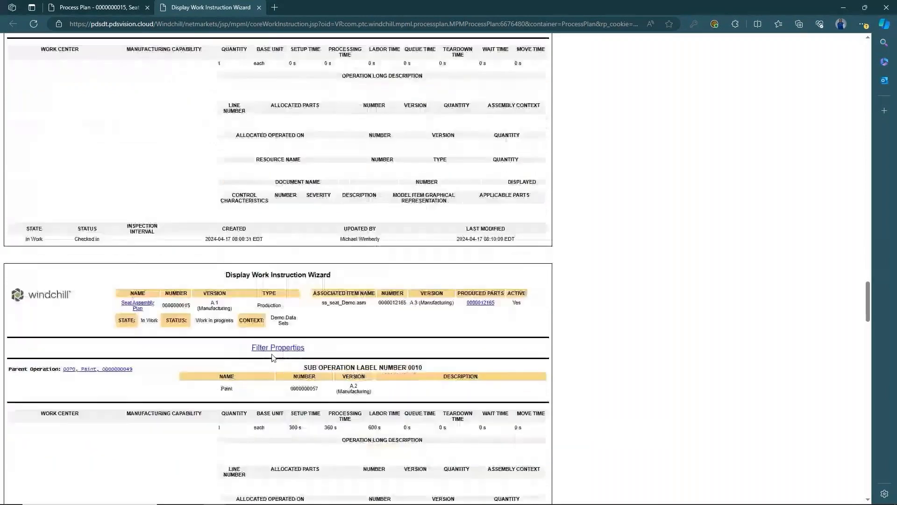
pyautogui.scroll(1, 274, 358)
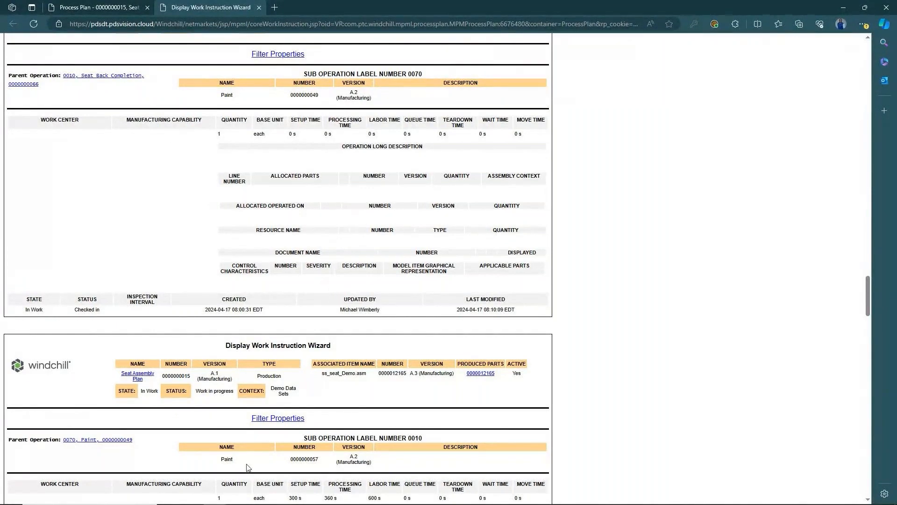
# - Select 0070 Paint, its 0010 Paint, 0050 De-Durr and its 0020 Sand Surfaces in the structure
pyautogui.click(108, 10)
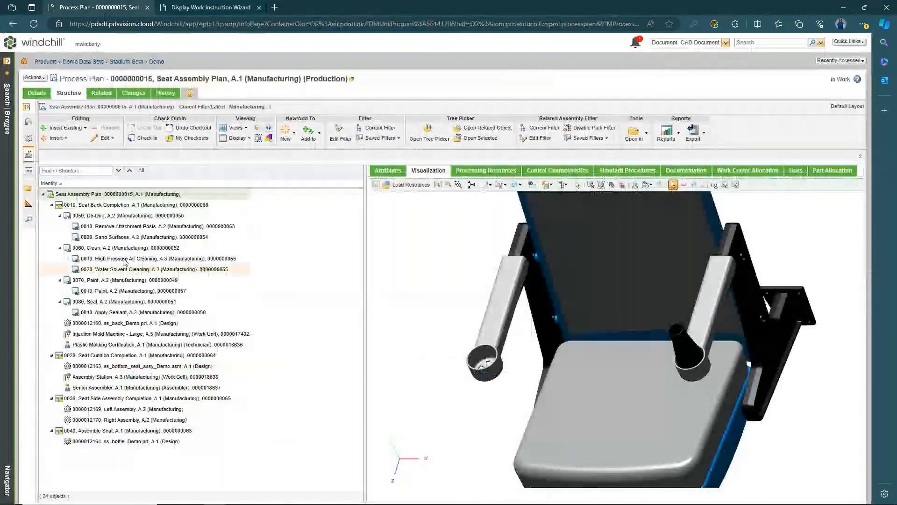
pyautogui.click(120, 280)
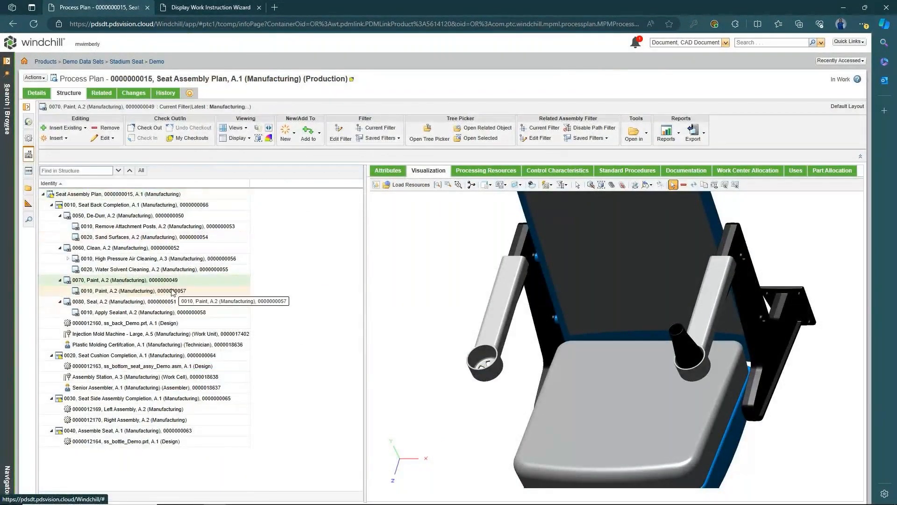
pyautogui.click(133, 293)
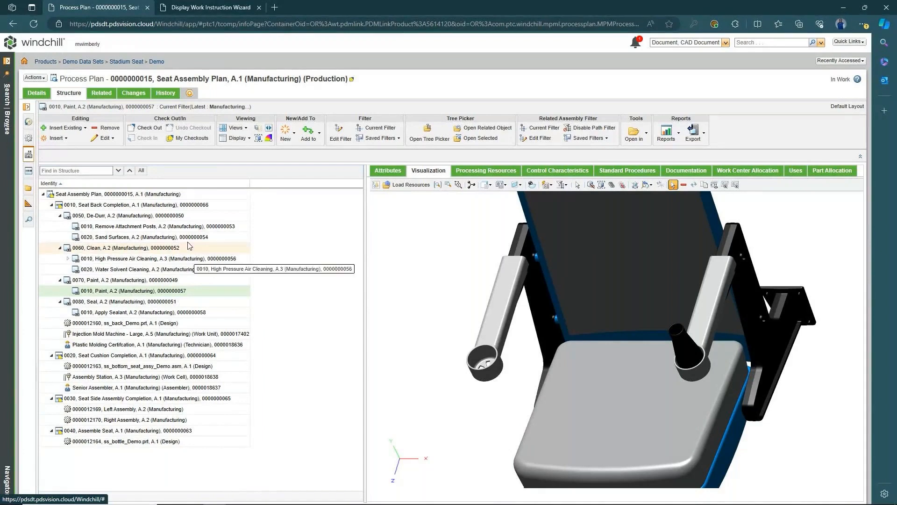
pyautogui.click(127, 216)
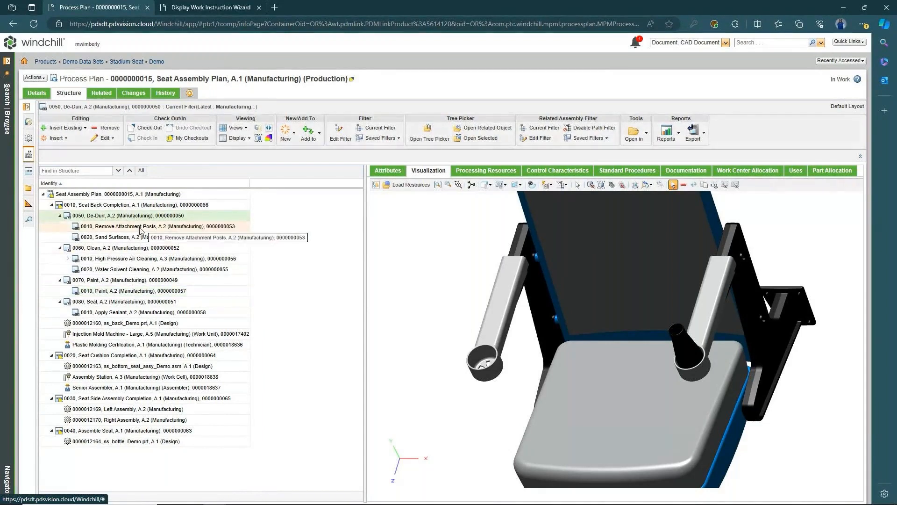
pyautogui.click(135, 238)
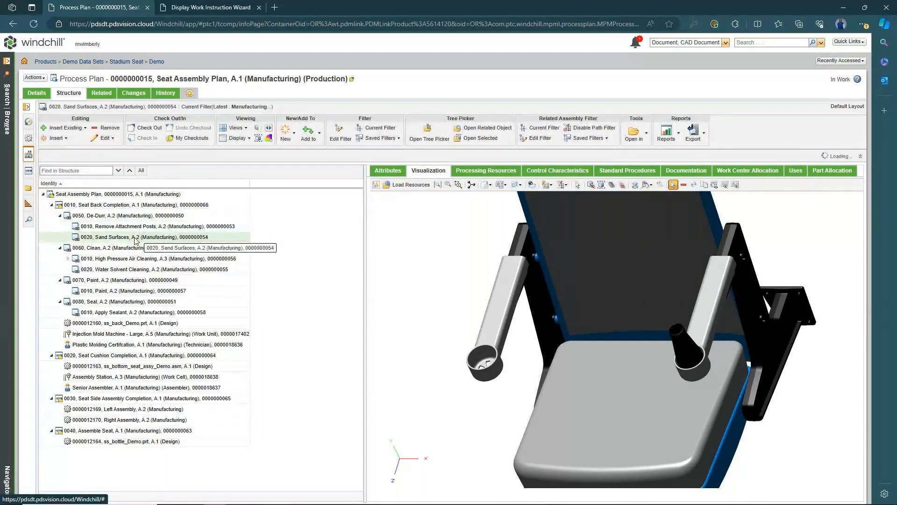
pyautogui.click(147, 217)
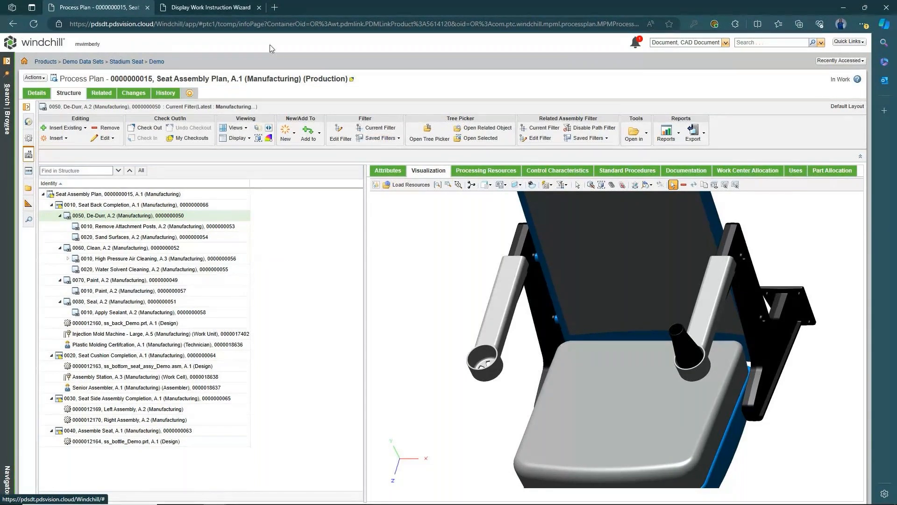
# - Scroll the report through 0080 Seal, operations 0020 and 0030, then back to 0010 Remove Attachment Posts
pyautogui.click(210, 8)
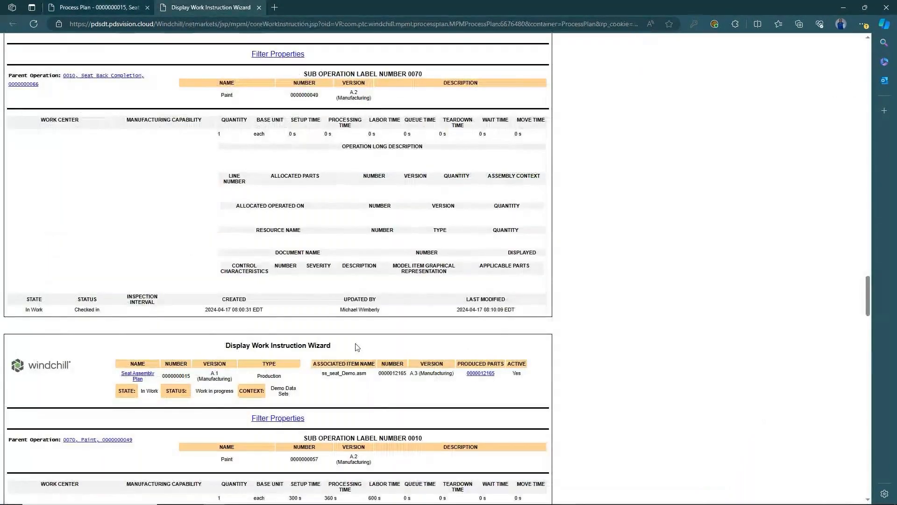
pyautogui.scroll(-15, 585, 243)
pyautogui.scroll(-1, 584, 243)
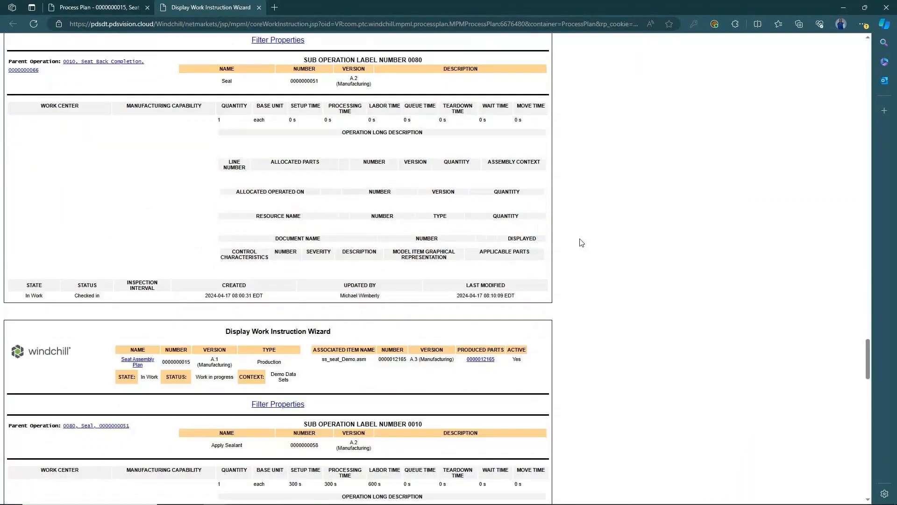
pyautogui.scroll(-8, 582, 243)
pyautogui.scroll(1, 537, 164)
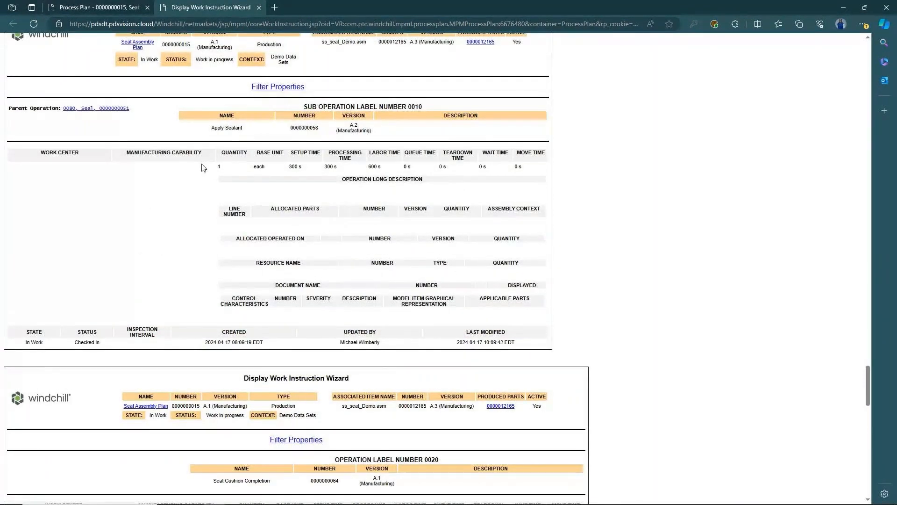
pyautogui.scroll(-3, 514, 210)
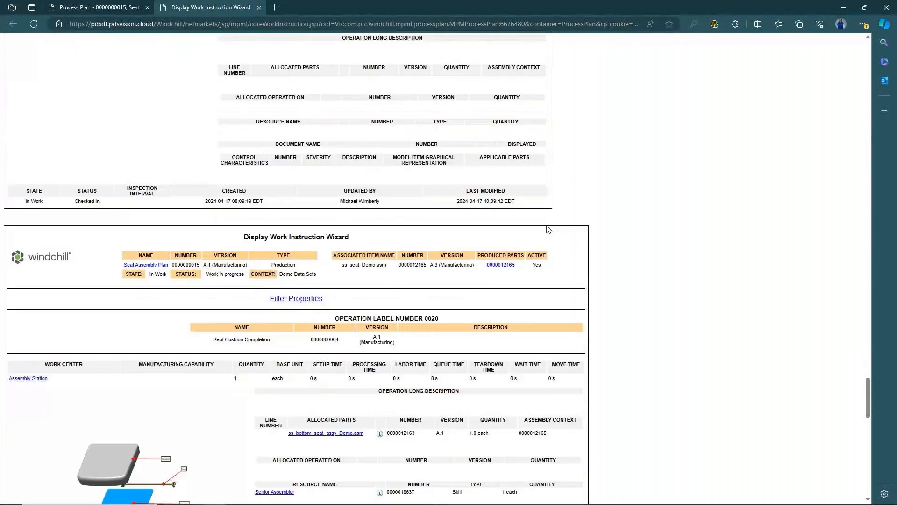
pyautogui.scroll(-4, 588, 226)
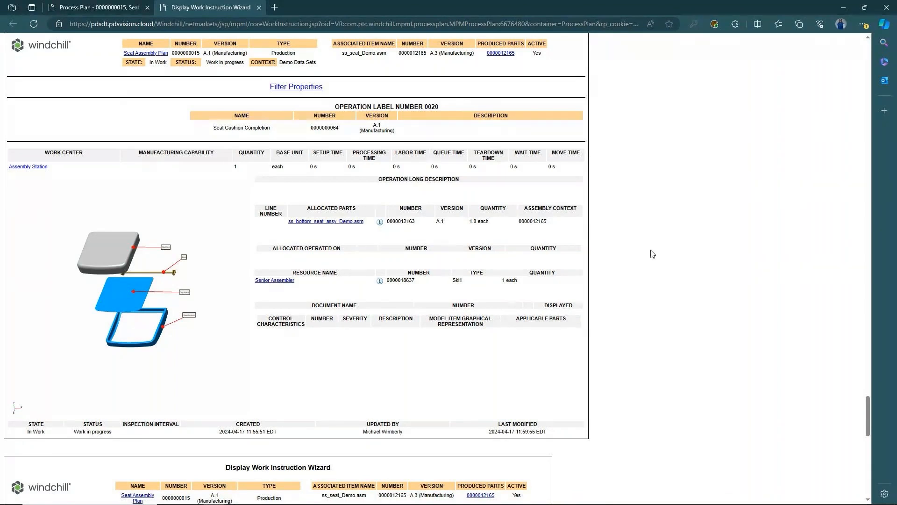
pyautogui.scroll(-5, 537, 299)
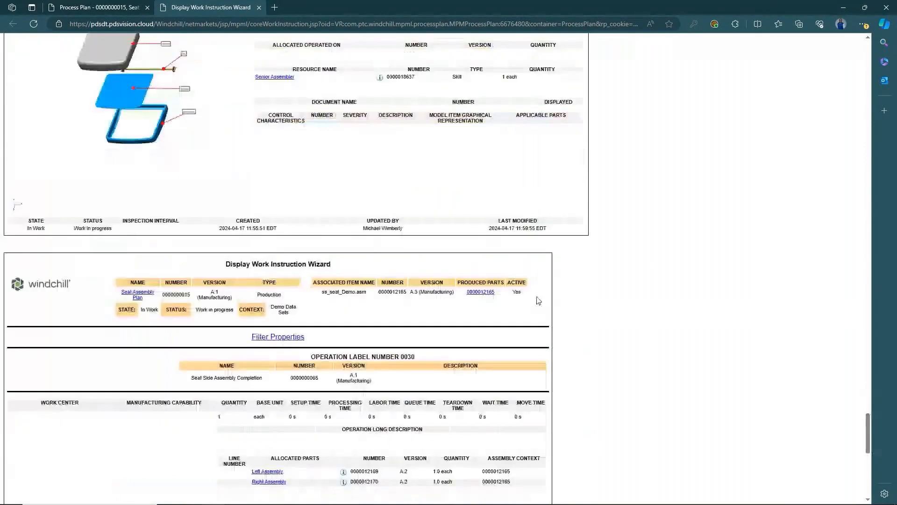
pyautogui.scroll(-3, 559, 324)
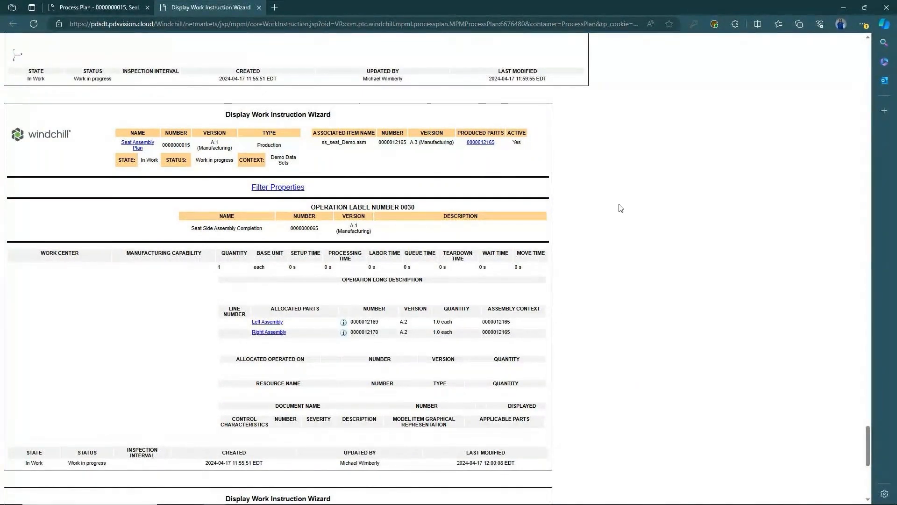
pyautogui.scroll(20, 621, 207)
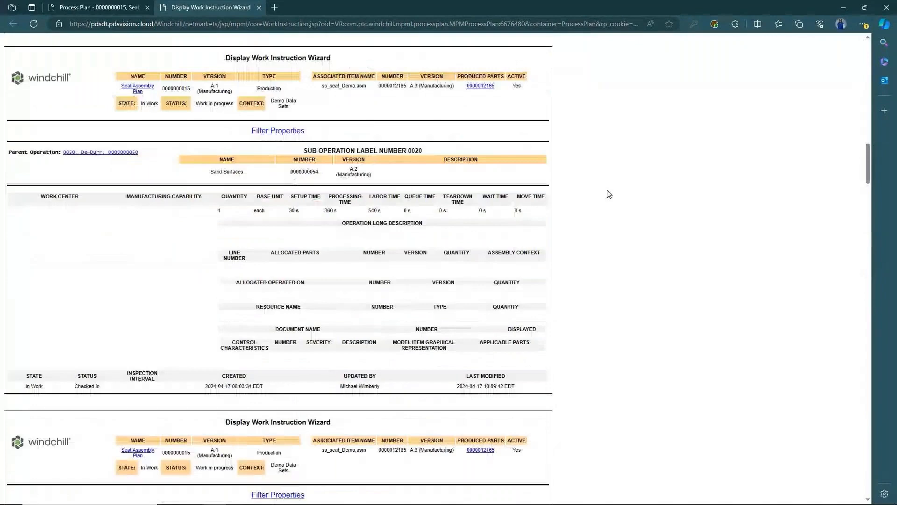
pyautogui.scroll(15, 609, 194)
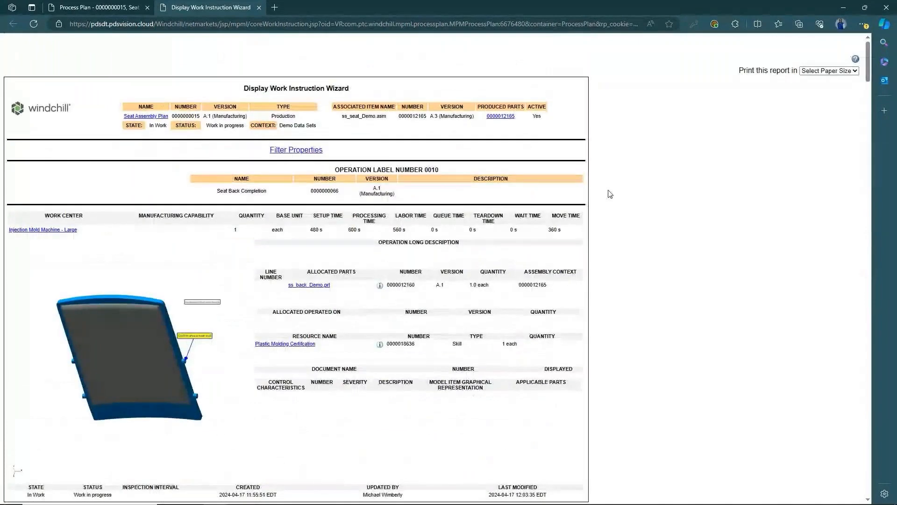
pyautogui.scroll(-20, 610, 193)
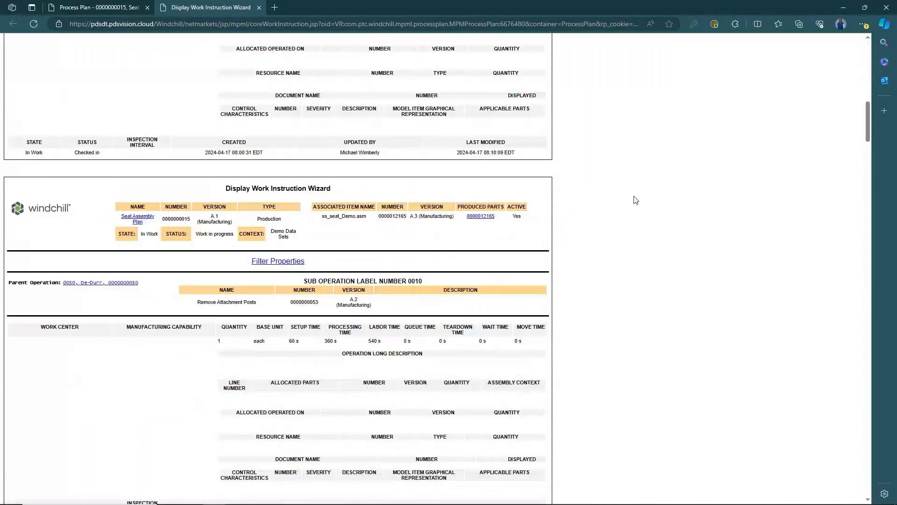
pyautogui.scroll(-3, 636, 200)
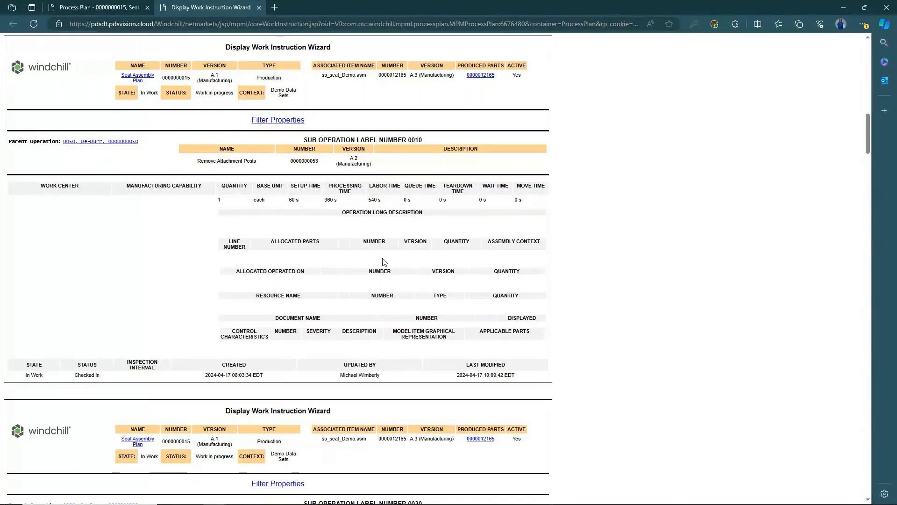
pyautogui.scroll(-4, 597, 261)
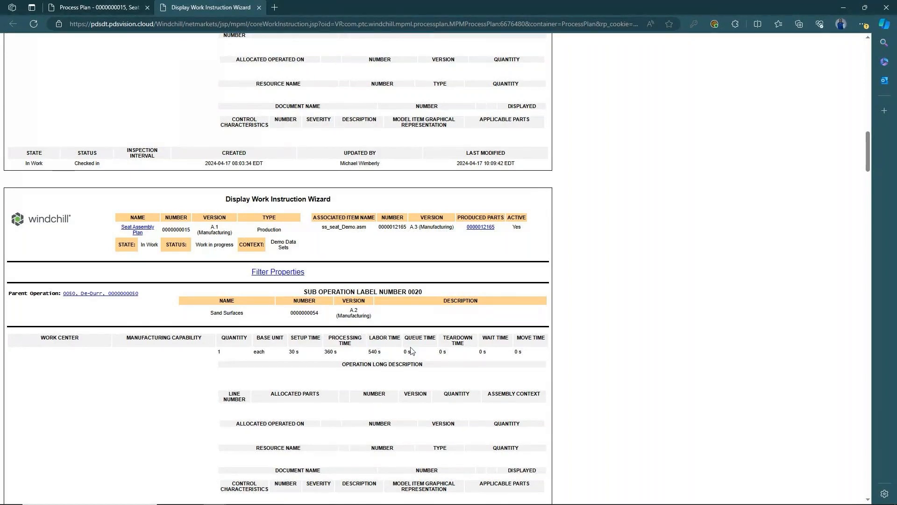
pyautogui.scroll(-6, 411, 350)
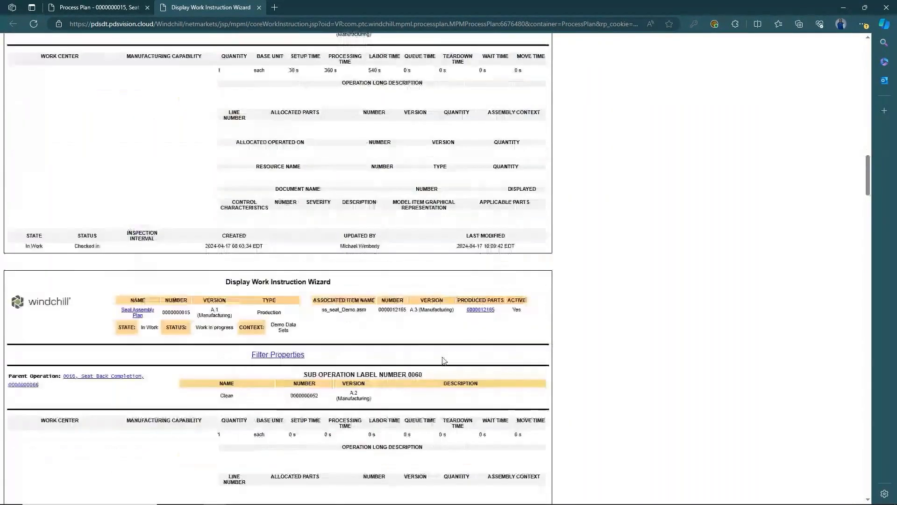
pyautogui.scroll(-4, 444, 360)
pyautogui.scroll(-6, 410, 366)
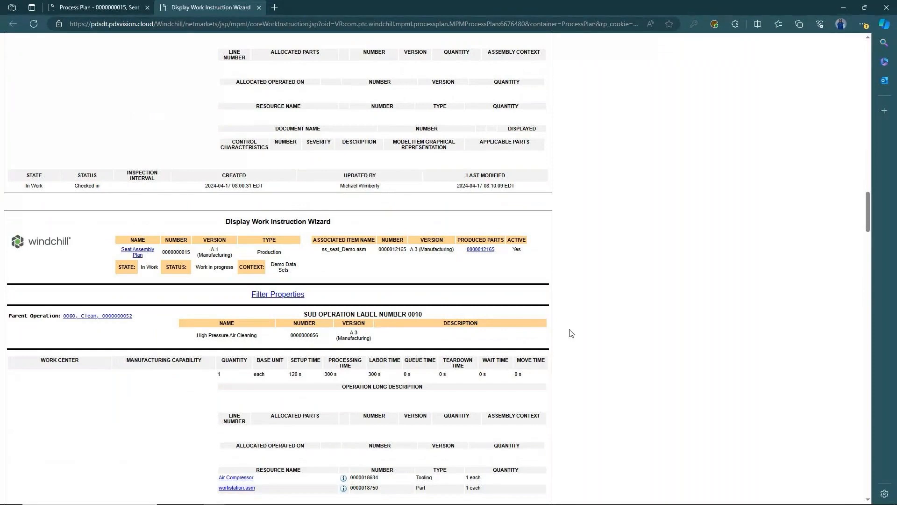
pyautogui.scroll(-4, 514, 318)
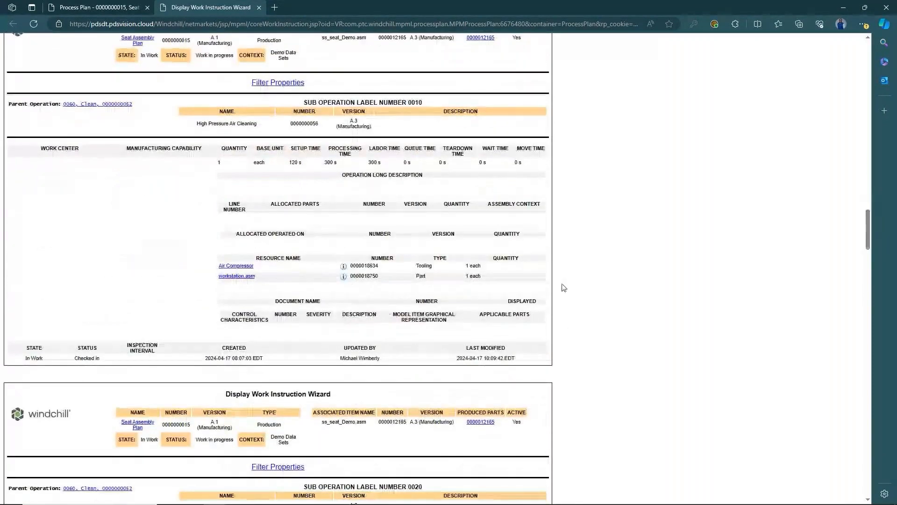
pyautogui.scroll(-12, 562, 287)
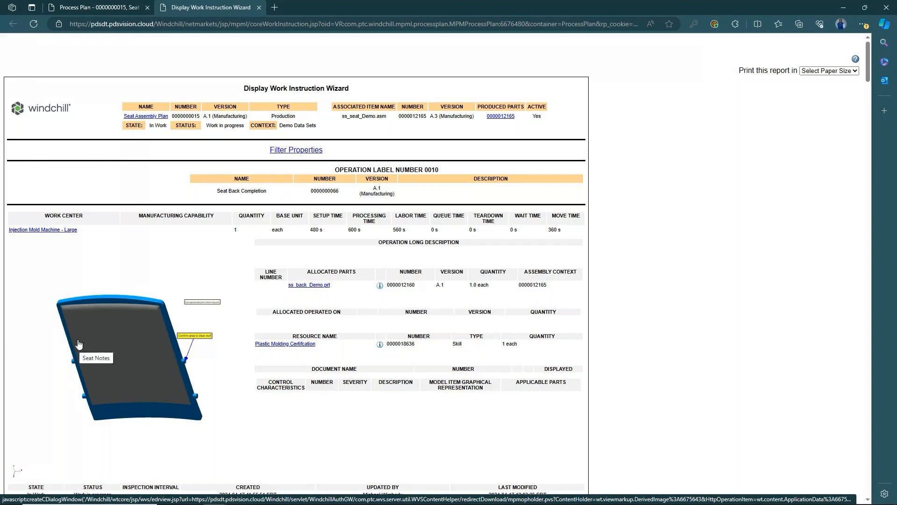
pyautogui.scroll(-5, 149, 279)
pyautogui.scroll(-8, 155, 276)
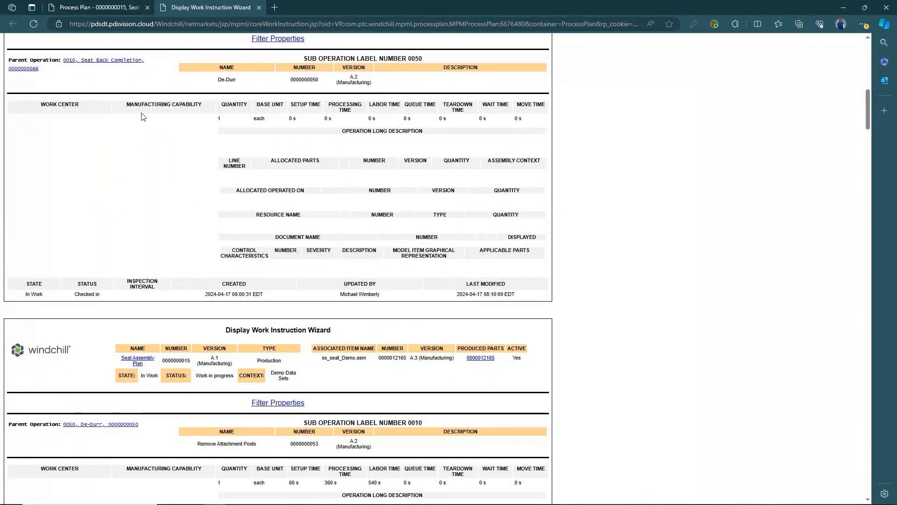
pyautogui.scroll(-8, 118, 158)
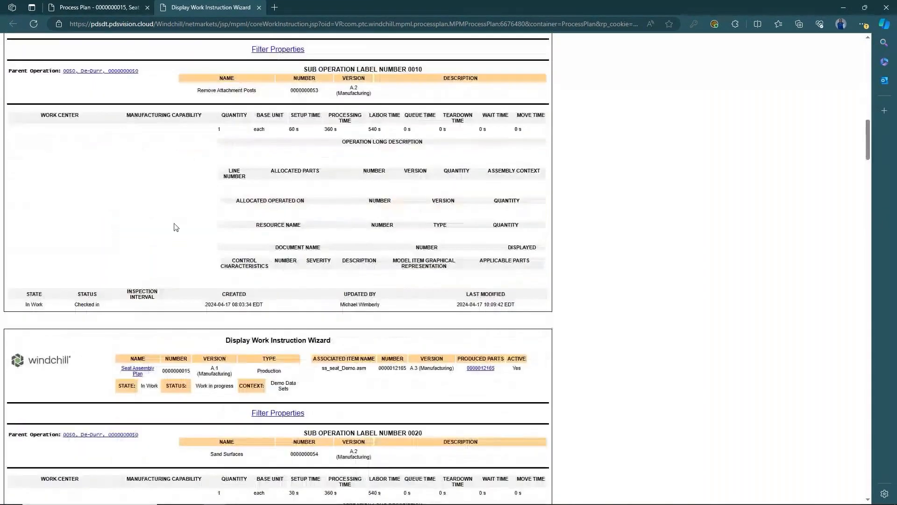
pyautogui.scroll(-3, 135, 229)
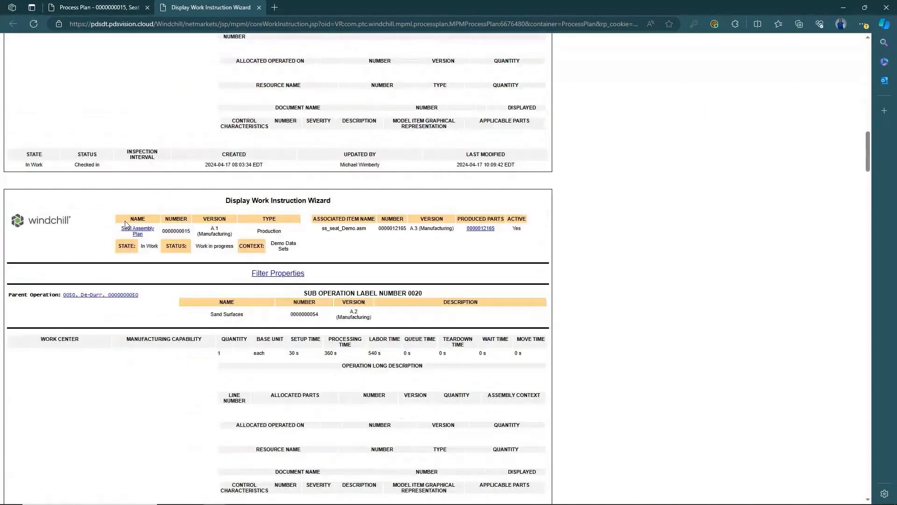
pyautogui.scroll(-6, 136, 261)
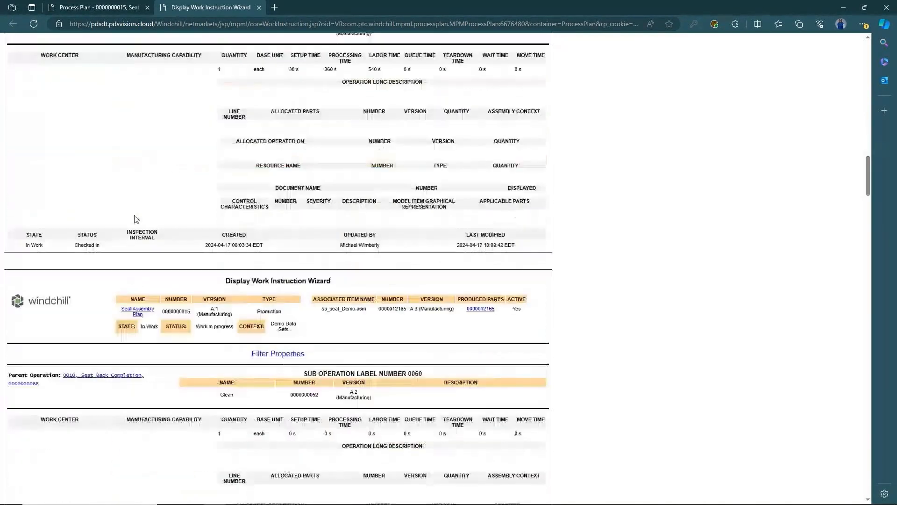
pyautogui.scroll(3, 136, 224)
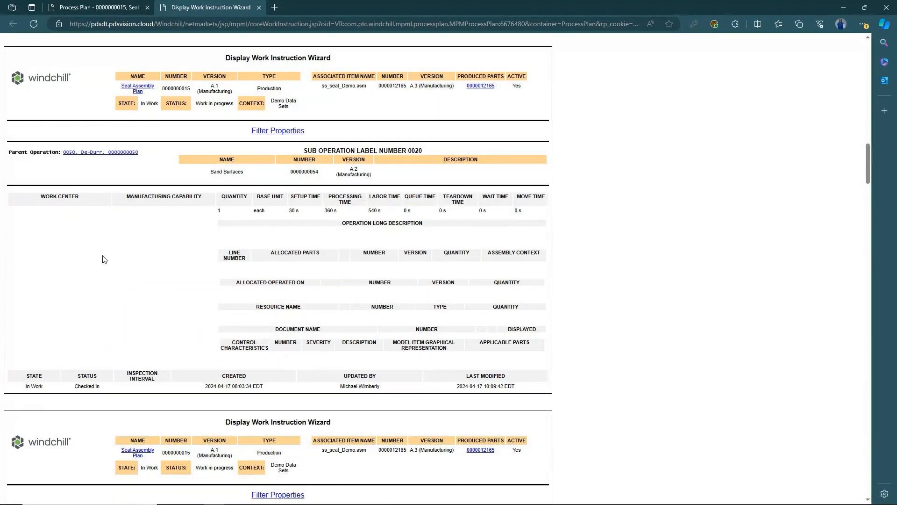
pyautogui.scroll(9, 105, 259)
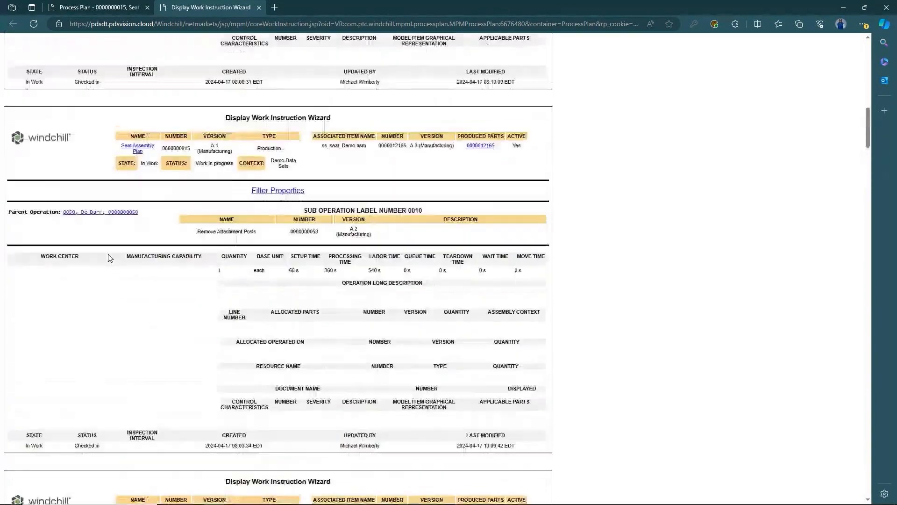
pyautogui.scroll(-10, 201, 282)
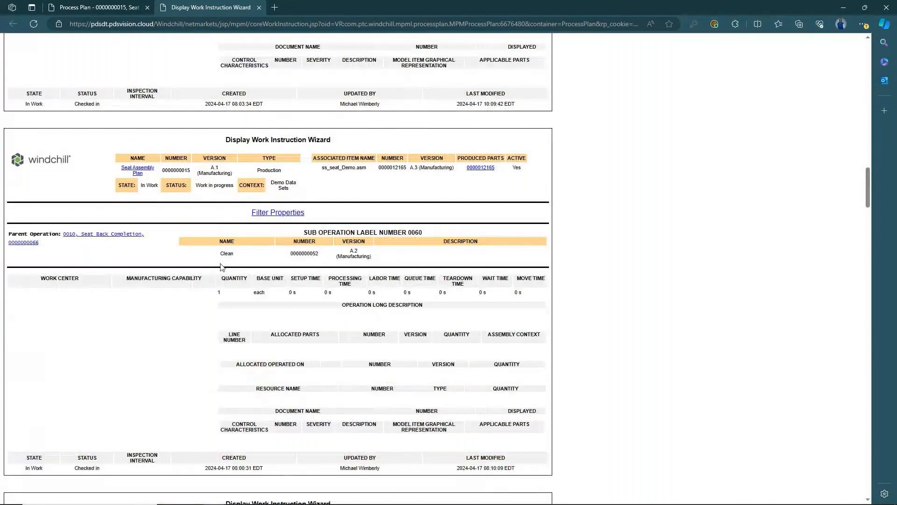
pyautogui.scroll(-4, 183, 267)
pyautogui.scroll(15, 157, 206)
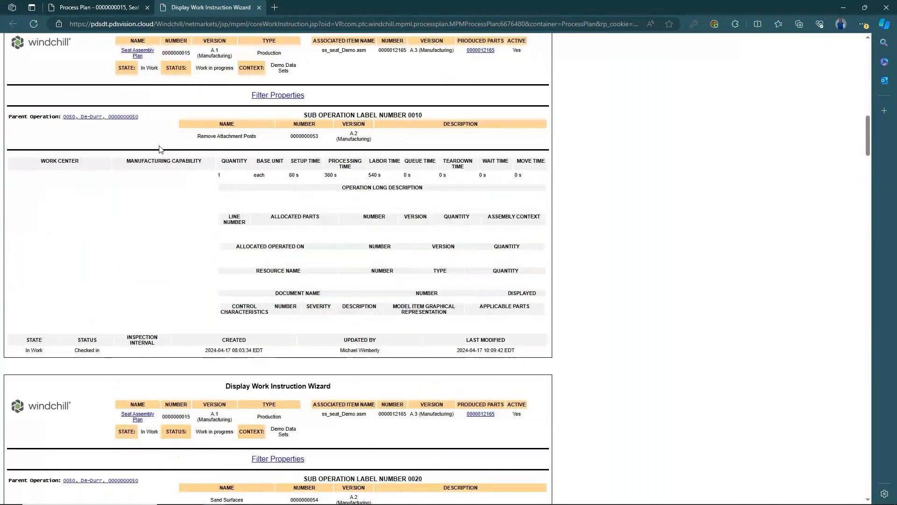
# - Back in the Seat Assembly Plan, expand High Pressure Air Cleaning and inspect Air Compressor and Water Solvent Cleaning
pyautogui.click(99, 7)
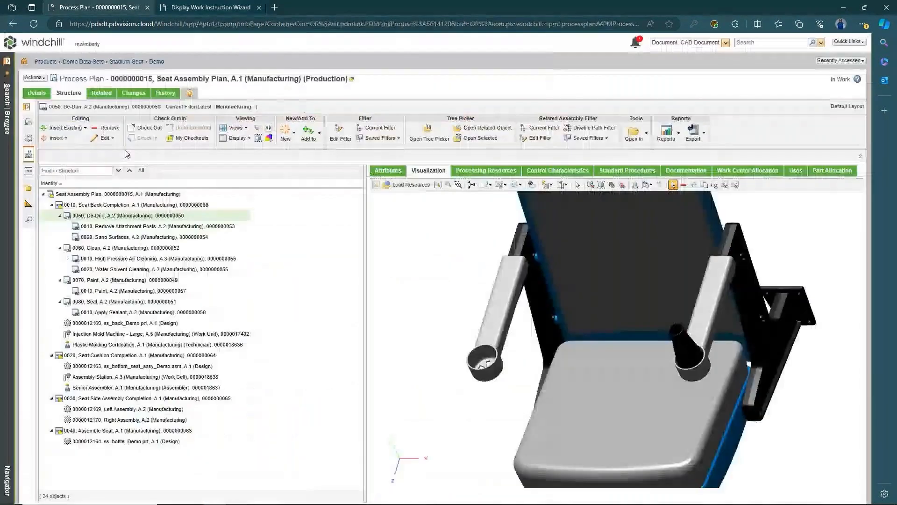
pyautogui.click(134, 260)
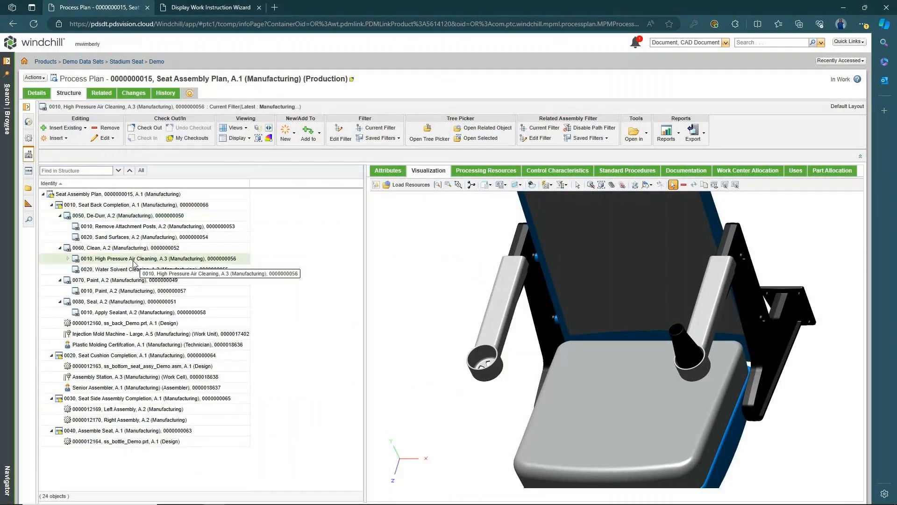
pyautogui.click(69, 258)
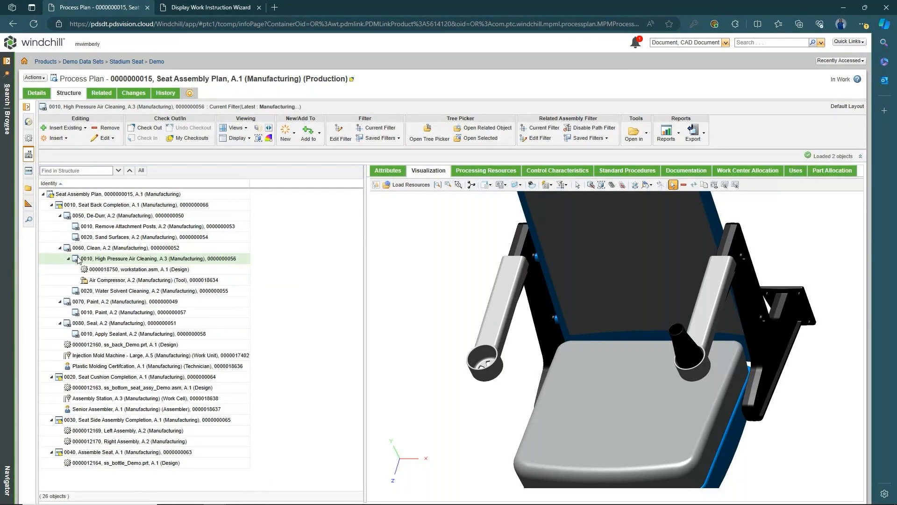
pyautogui.click(124, 281)
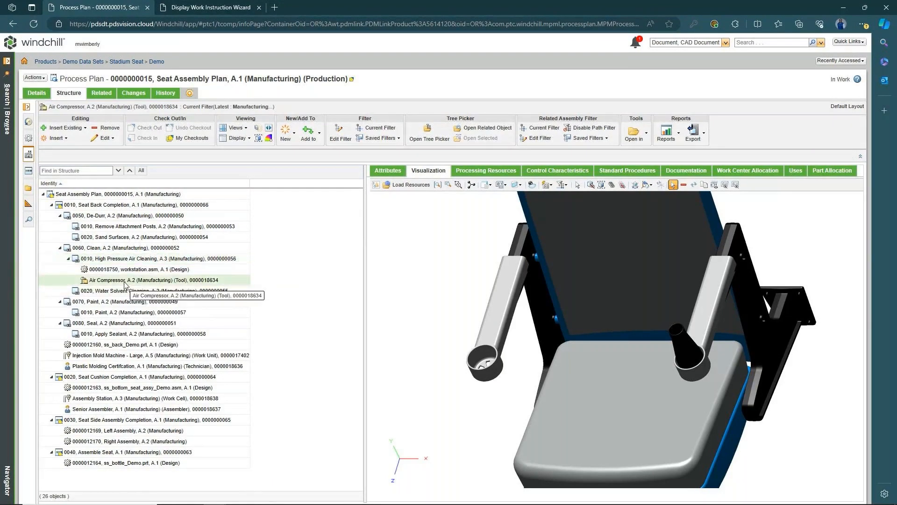
pyautogui.click(124, 259)
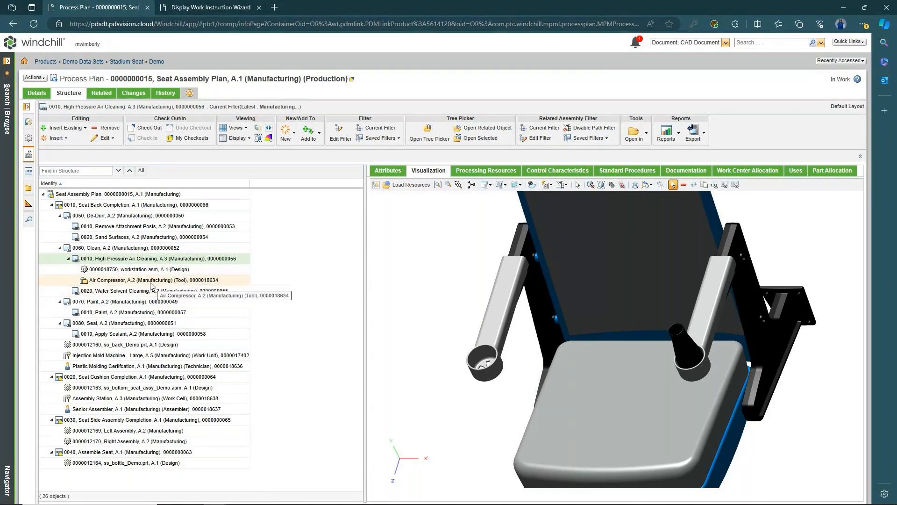
pyautogui.click(125, 291)
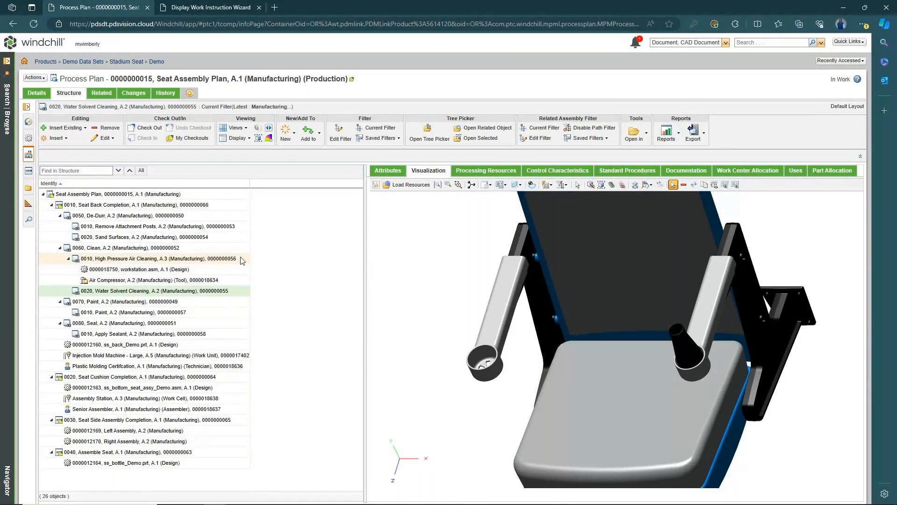
# - Go up to the Demo folder and open Resources to list its 23 manufacturing resources
pyautogui.click(157, 63)
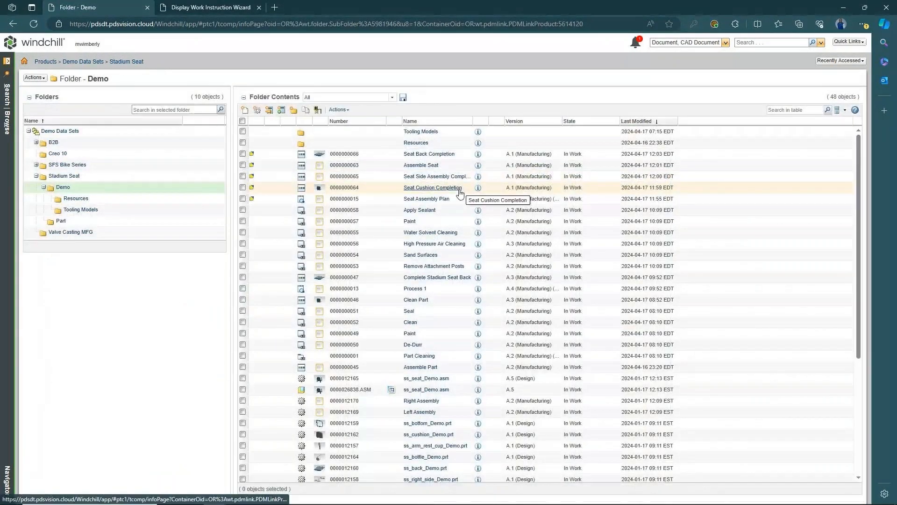
pyautogui.click(417, 143)
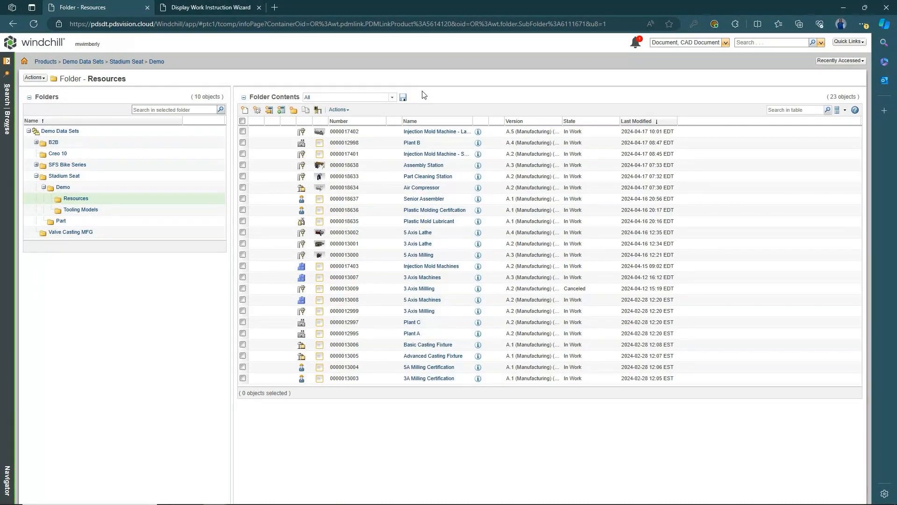
# - Review the 5 Axis Lathe work center's attributes, then return to the work instruction report
pyautogui.click(428, 234)
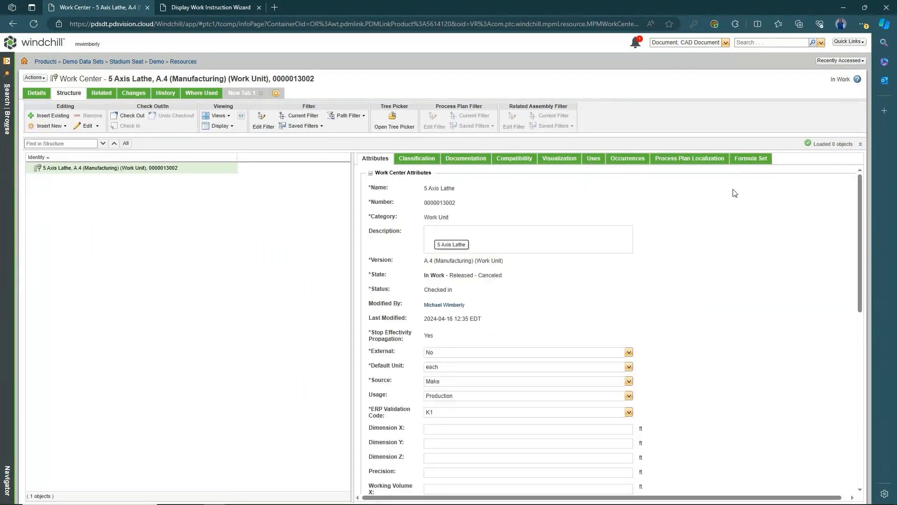
pyautogui.scroll(-3, 549, 246)
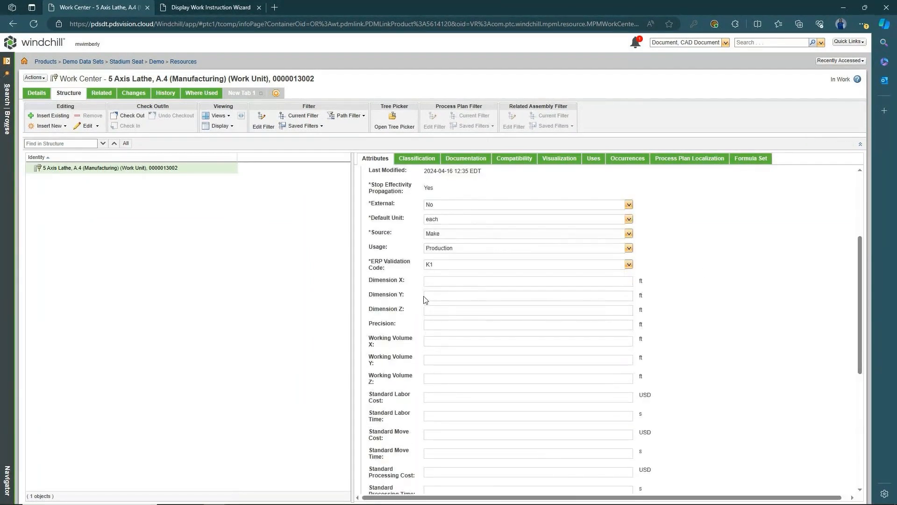
pyautogui.scroll(-1, 431, 335)
pyautogui.scroll(-1, 431, 337)
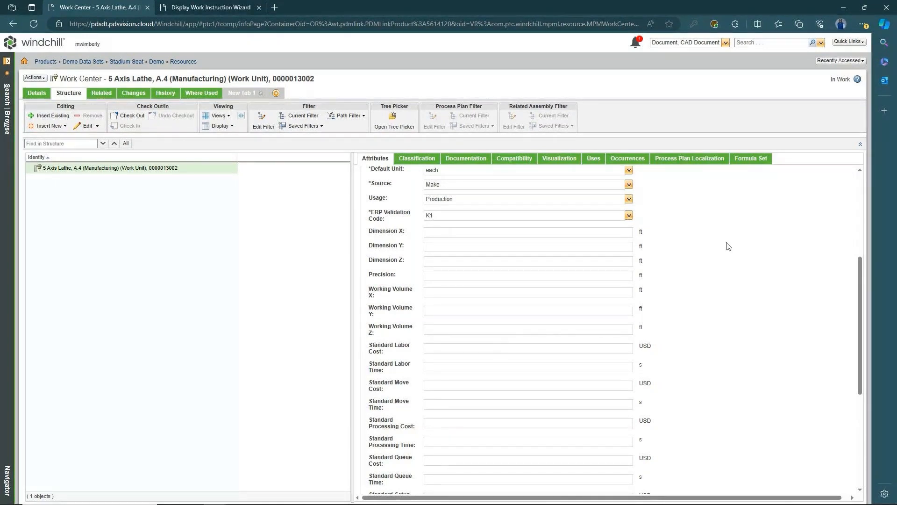
pyautogui.click(190, 8)
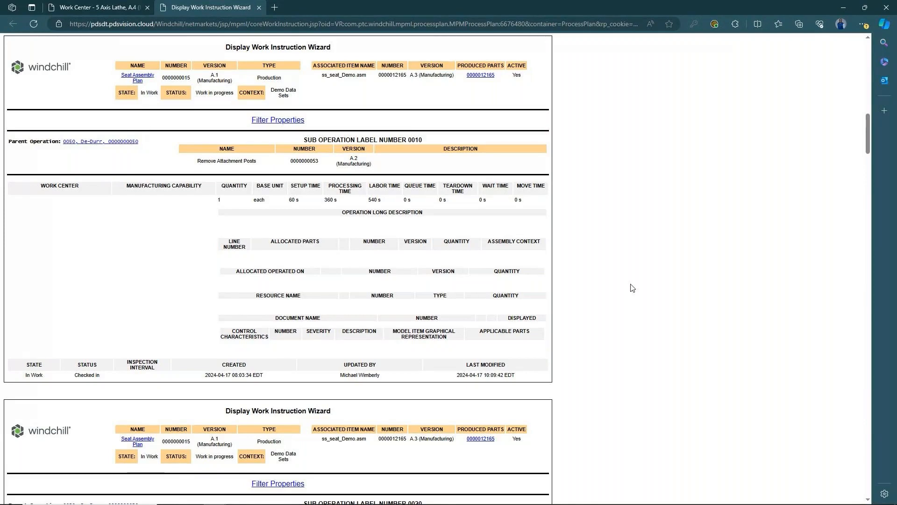
# - Present slide 14, Operation Attributes and Tooling Characteristics, full screen in PowerPoint
pyautogui.moveTo(331, 501)
pyautogui.click(289, 496)
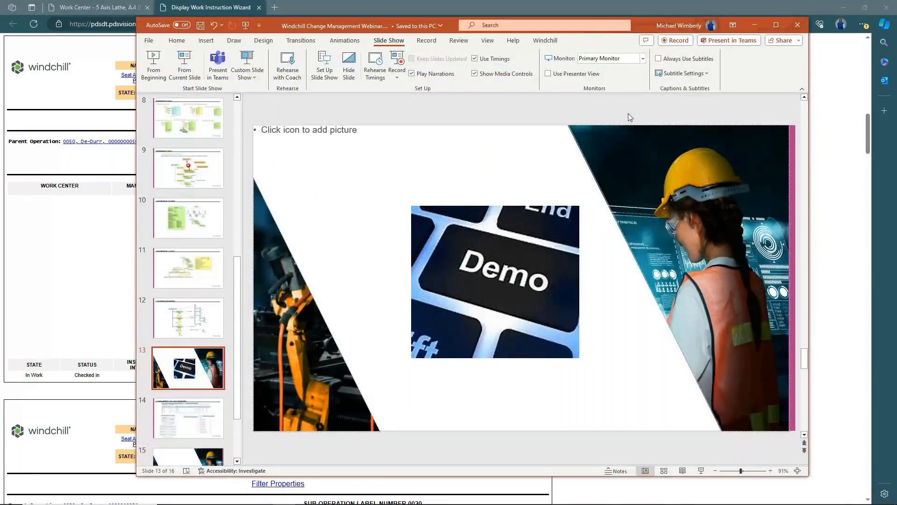
pyautogui.scroll(-1, 628, 117)
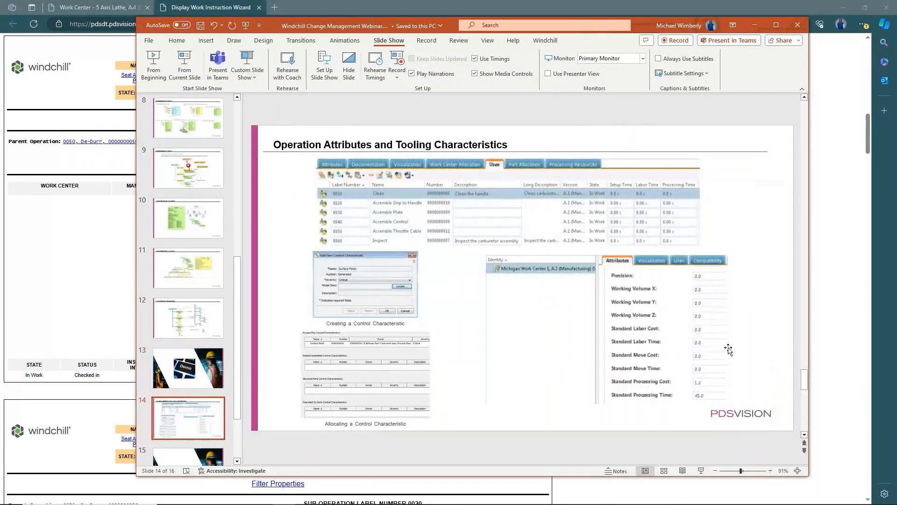
pyautogui.click(702, 471)
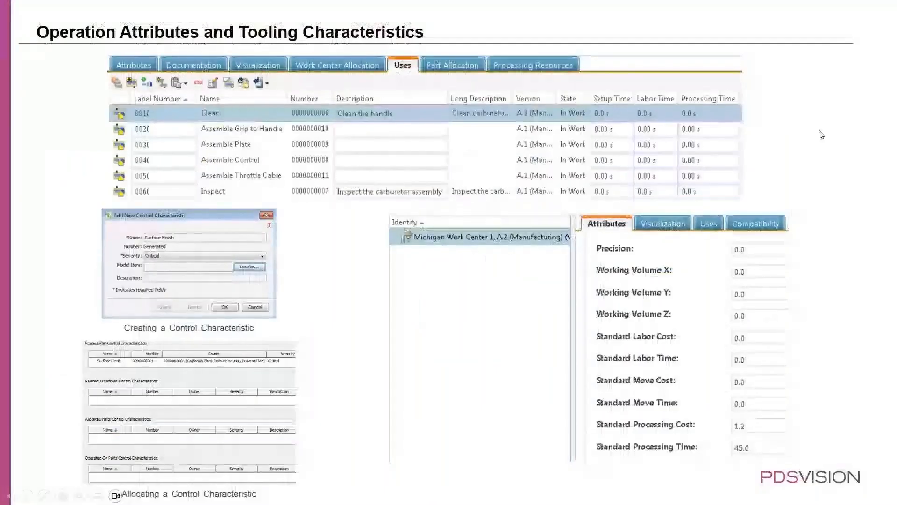